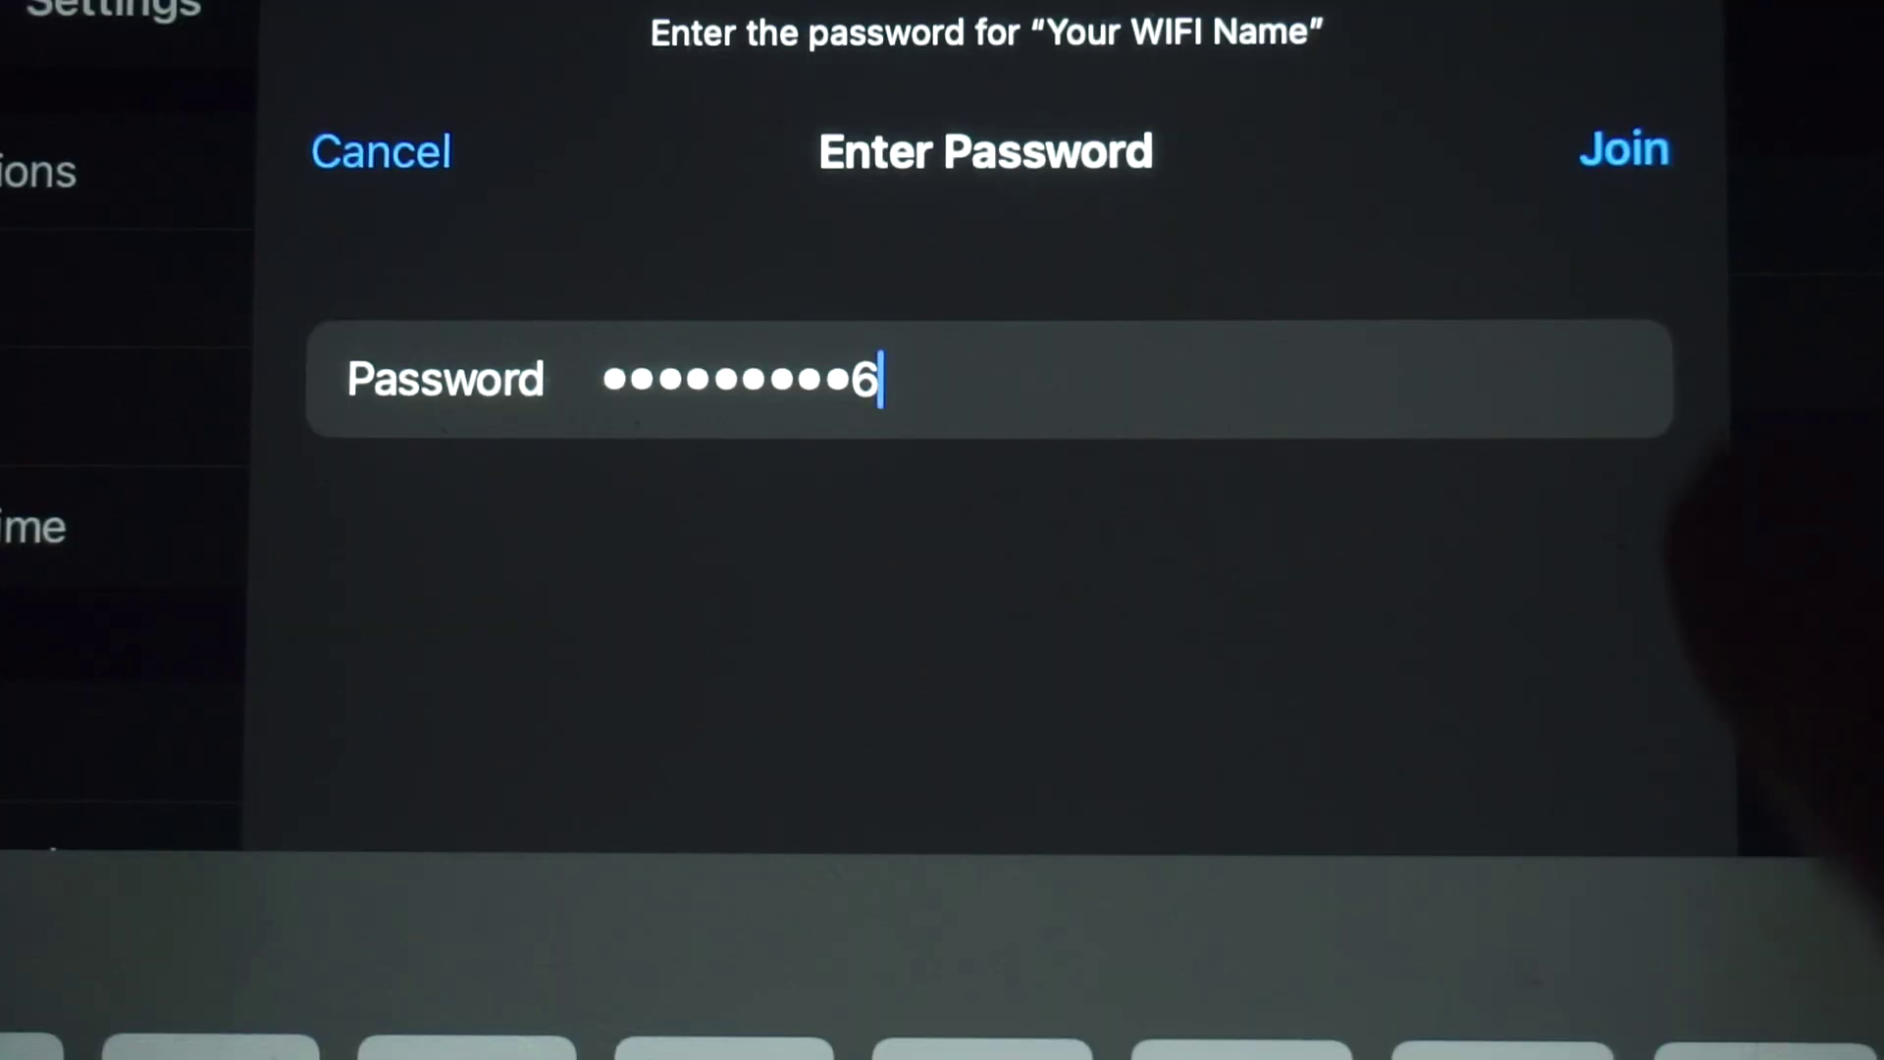
# - Join the 'Your WIFI Name' network using its Wi-Fi password
pyautogui.click(1624, 149)
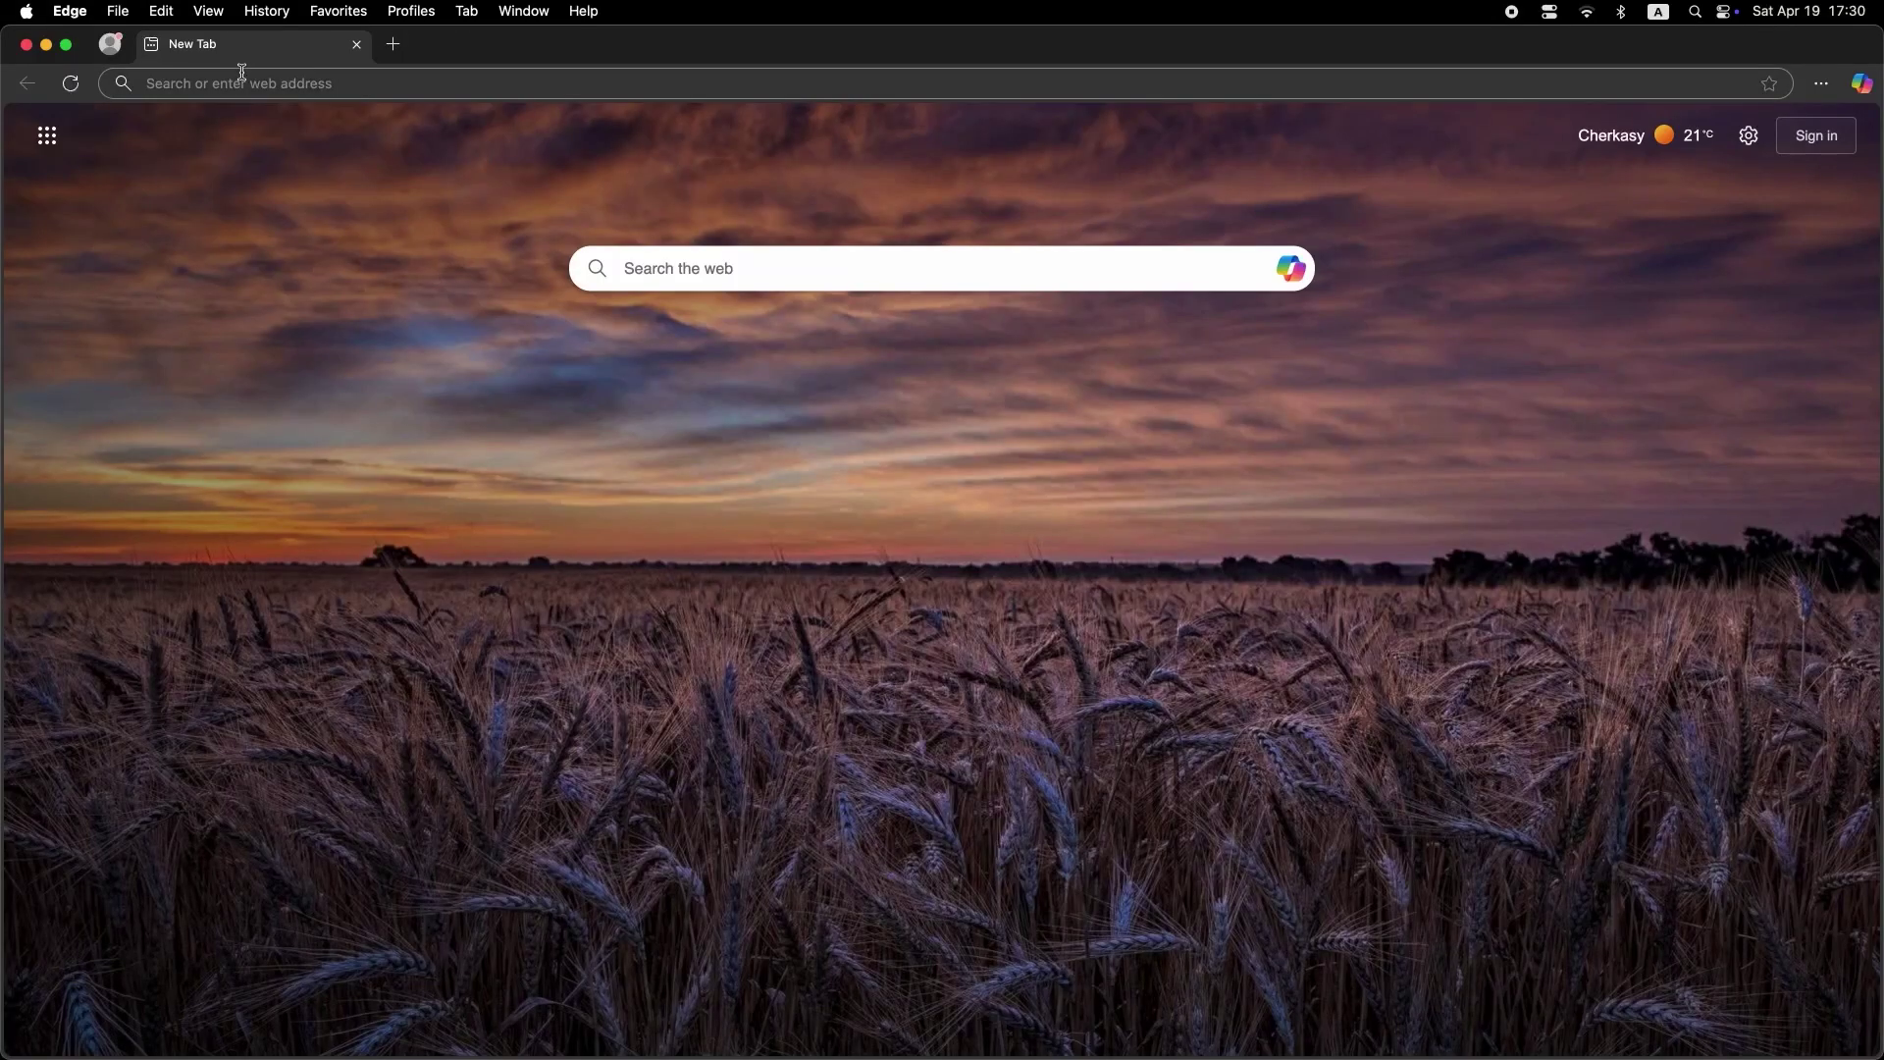
# - Go to 192.168.1.1 in Edge, correcting the mistyped 192.168.2. address
pyautogui.click(242, 73)
pyautogui.write('192')
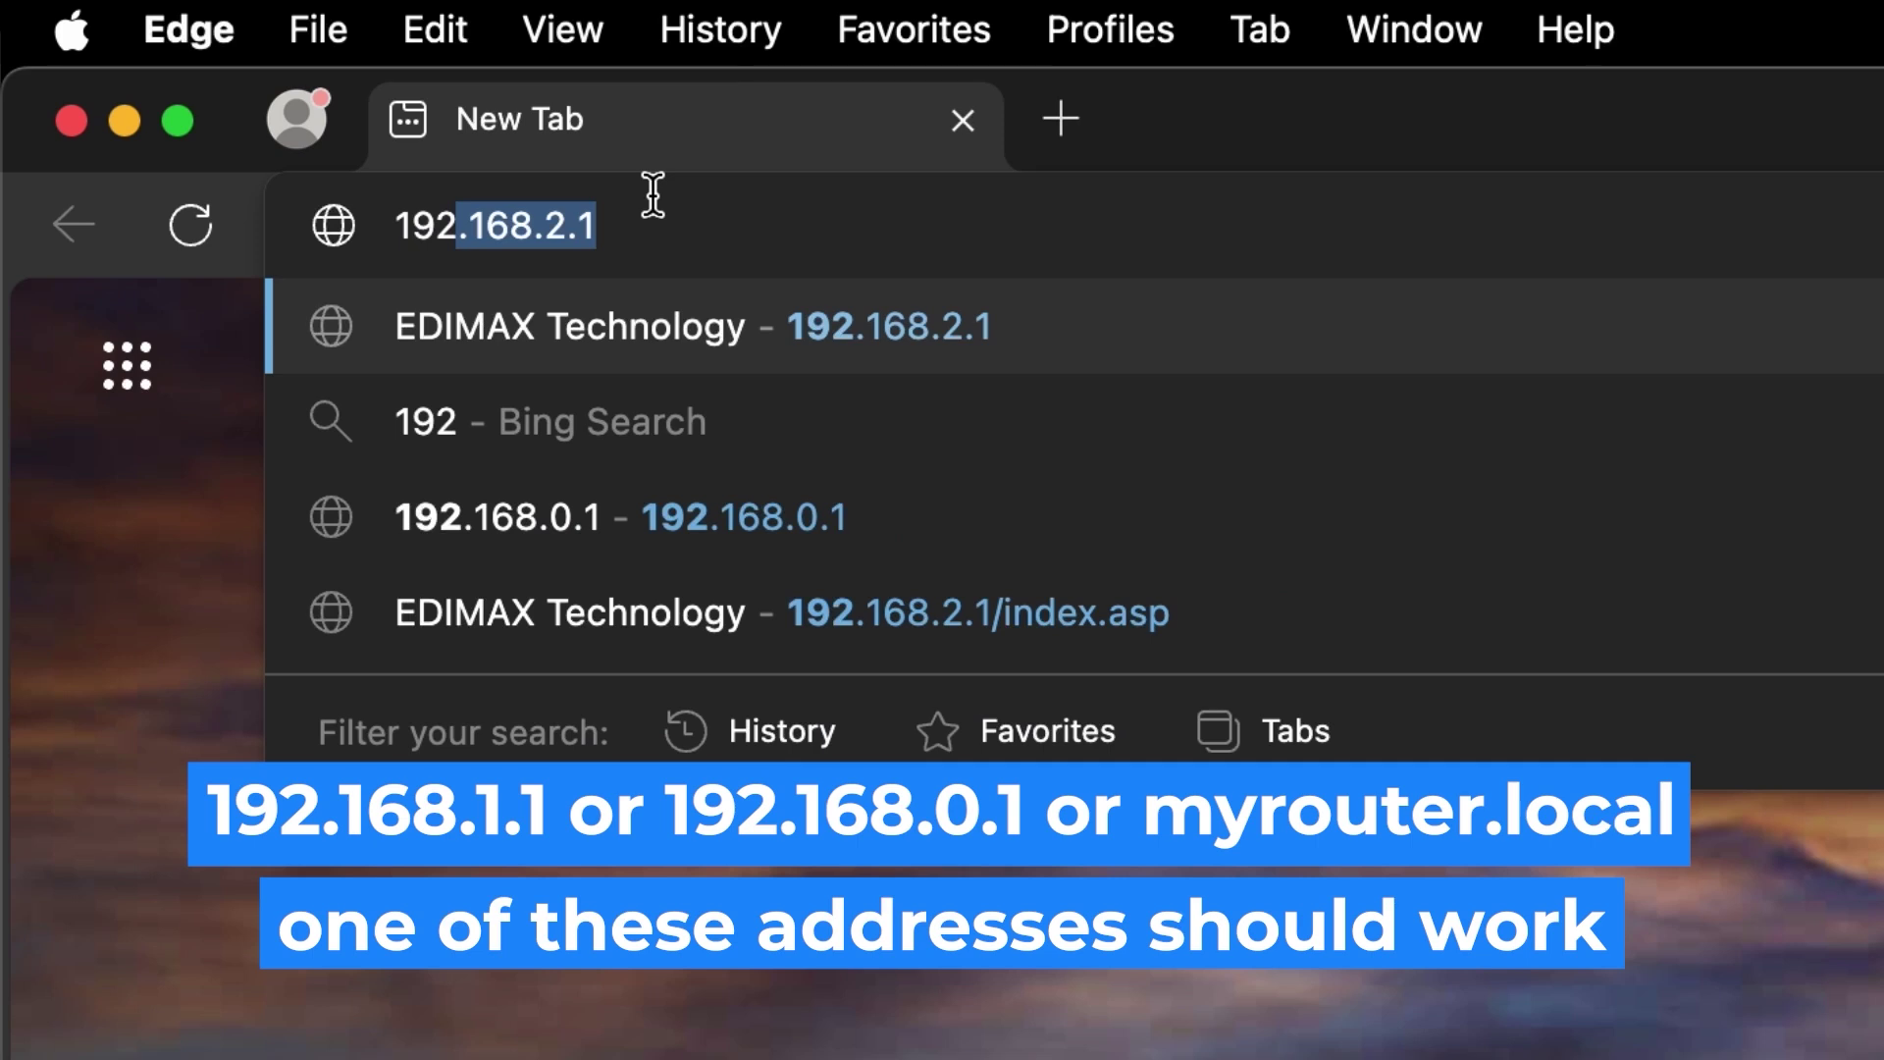
pyautogui.write('.168.2.1')
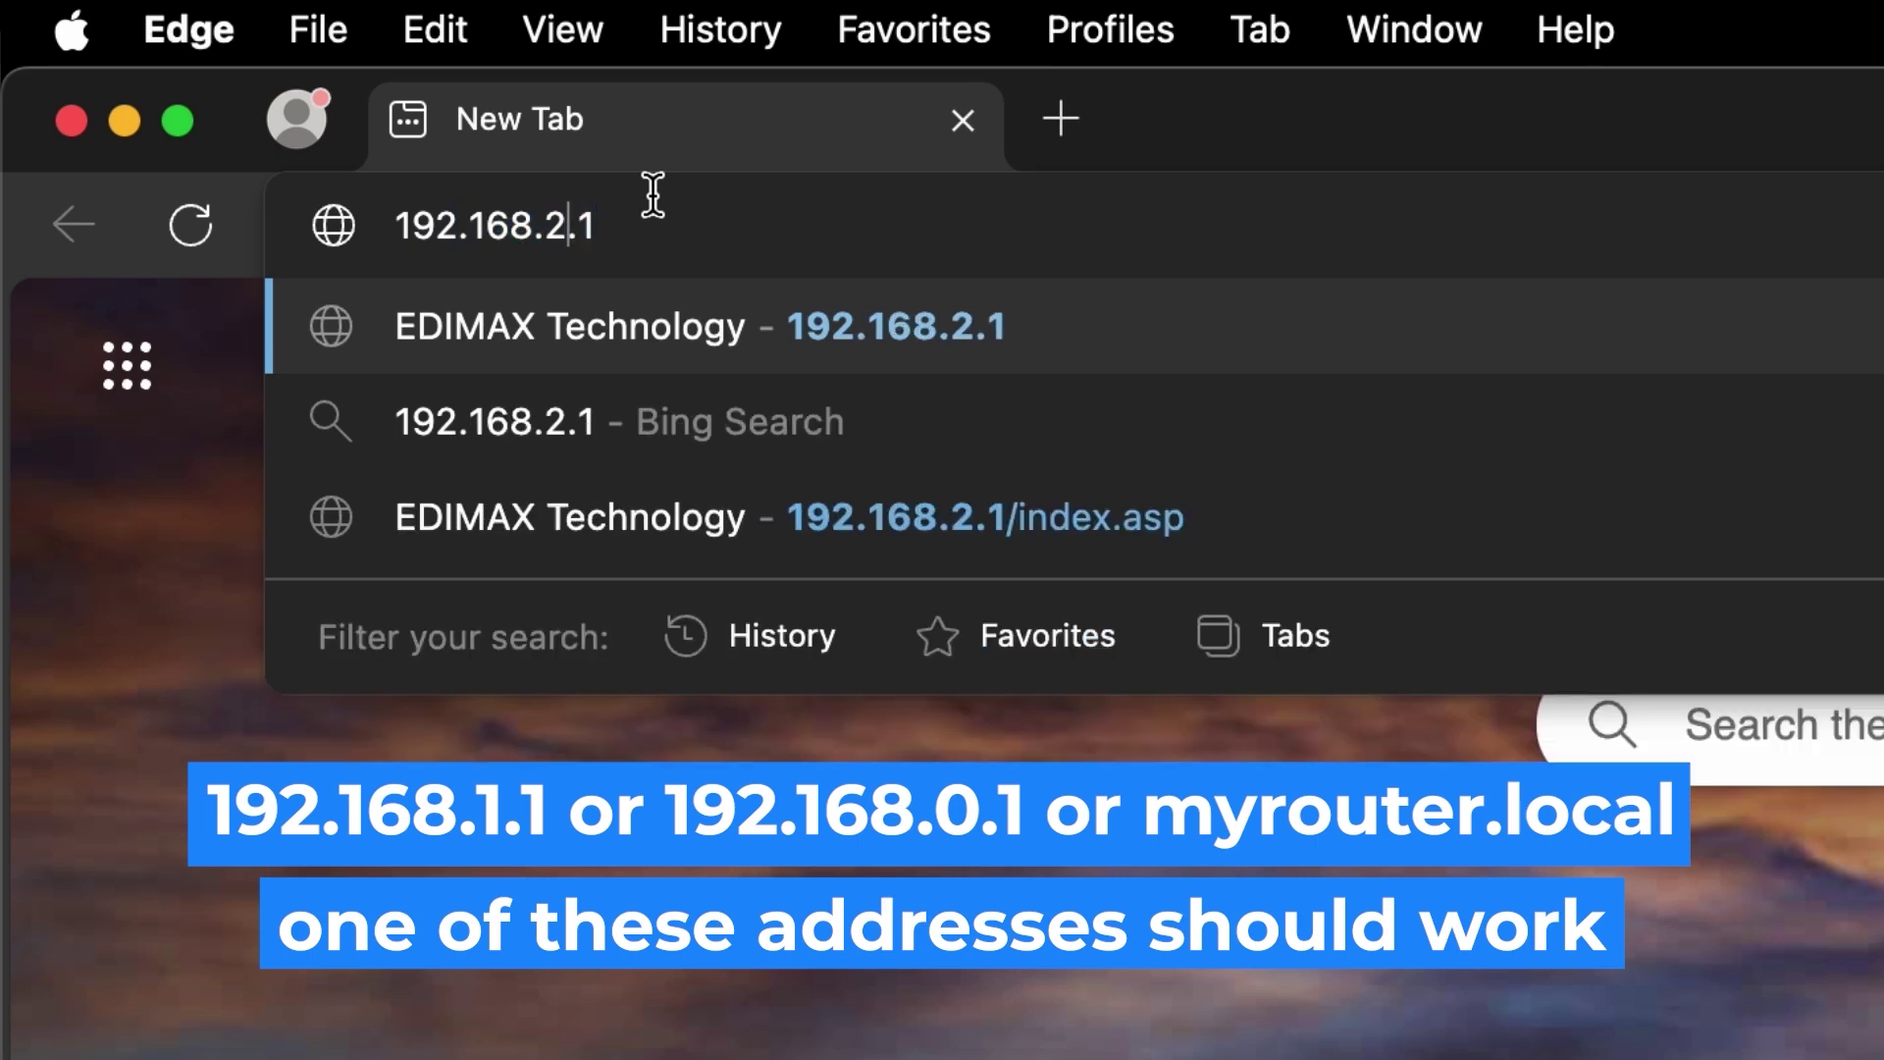
pyautogui.press('BackSpace')
pyautogui.write('1')
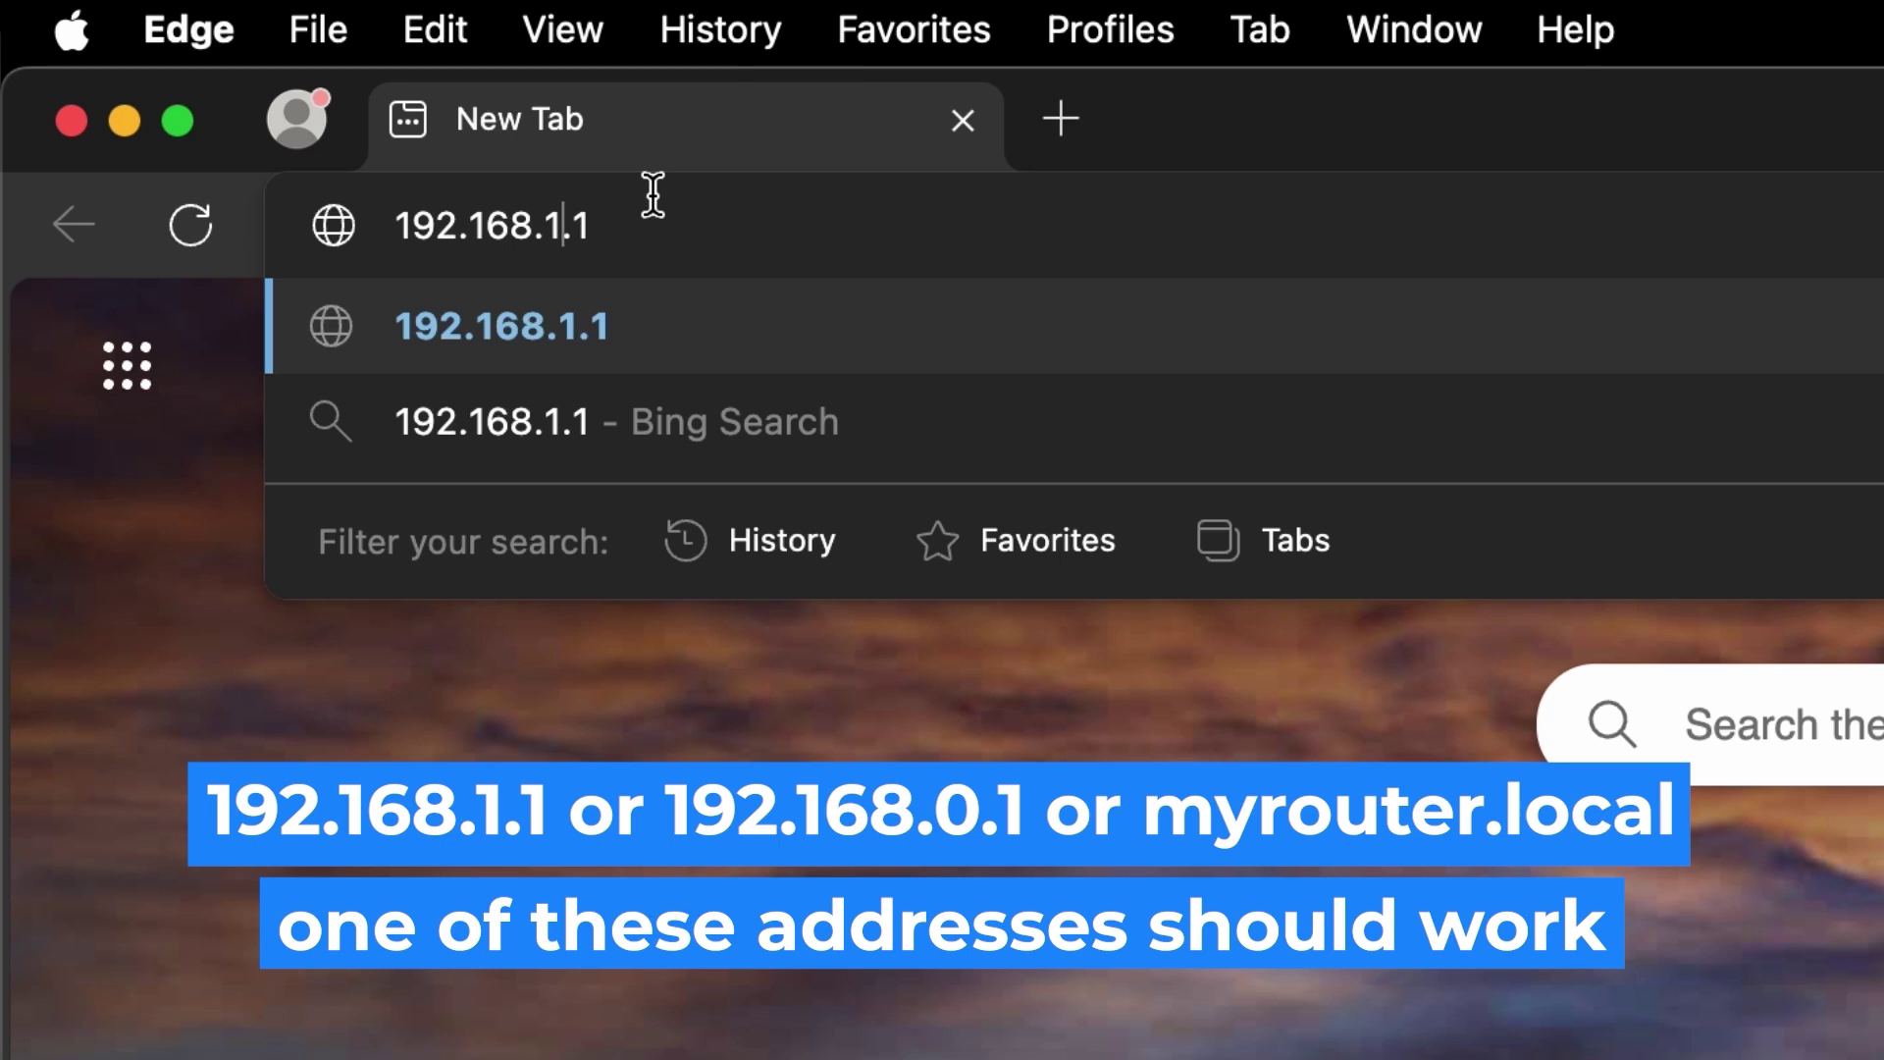
pyautogui.press('Return')
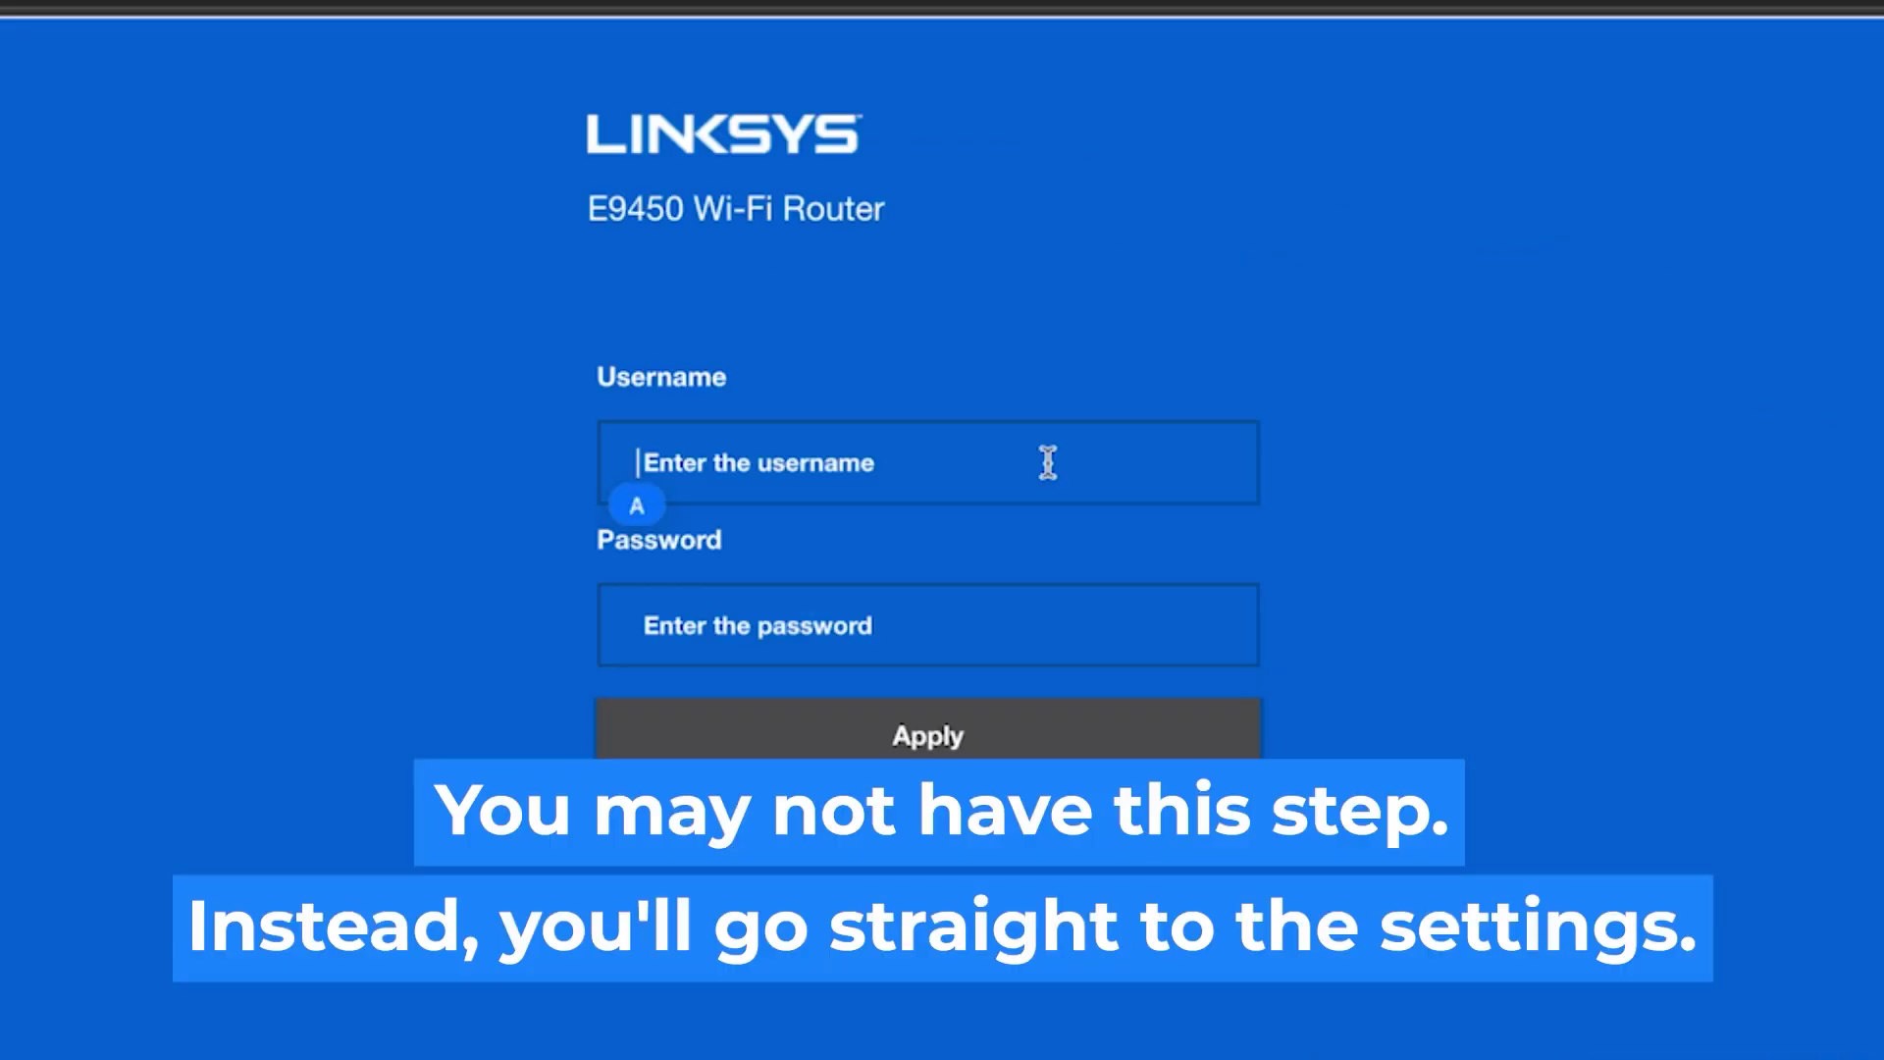
# - Sign in with the admin username and router password, resubmitting after the timeout
pyautogui.write('admin')
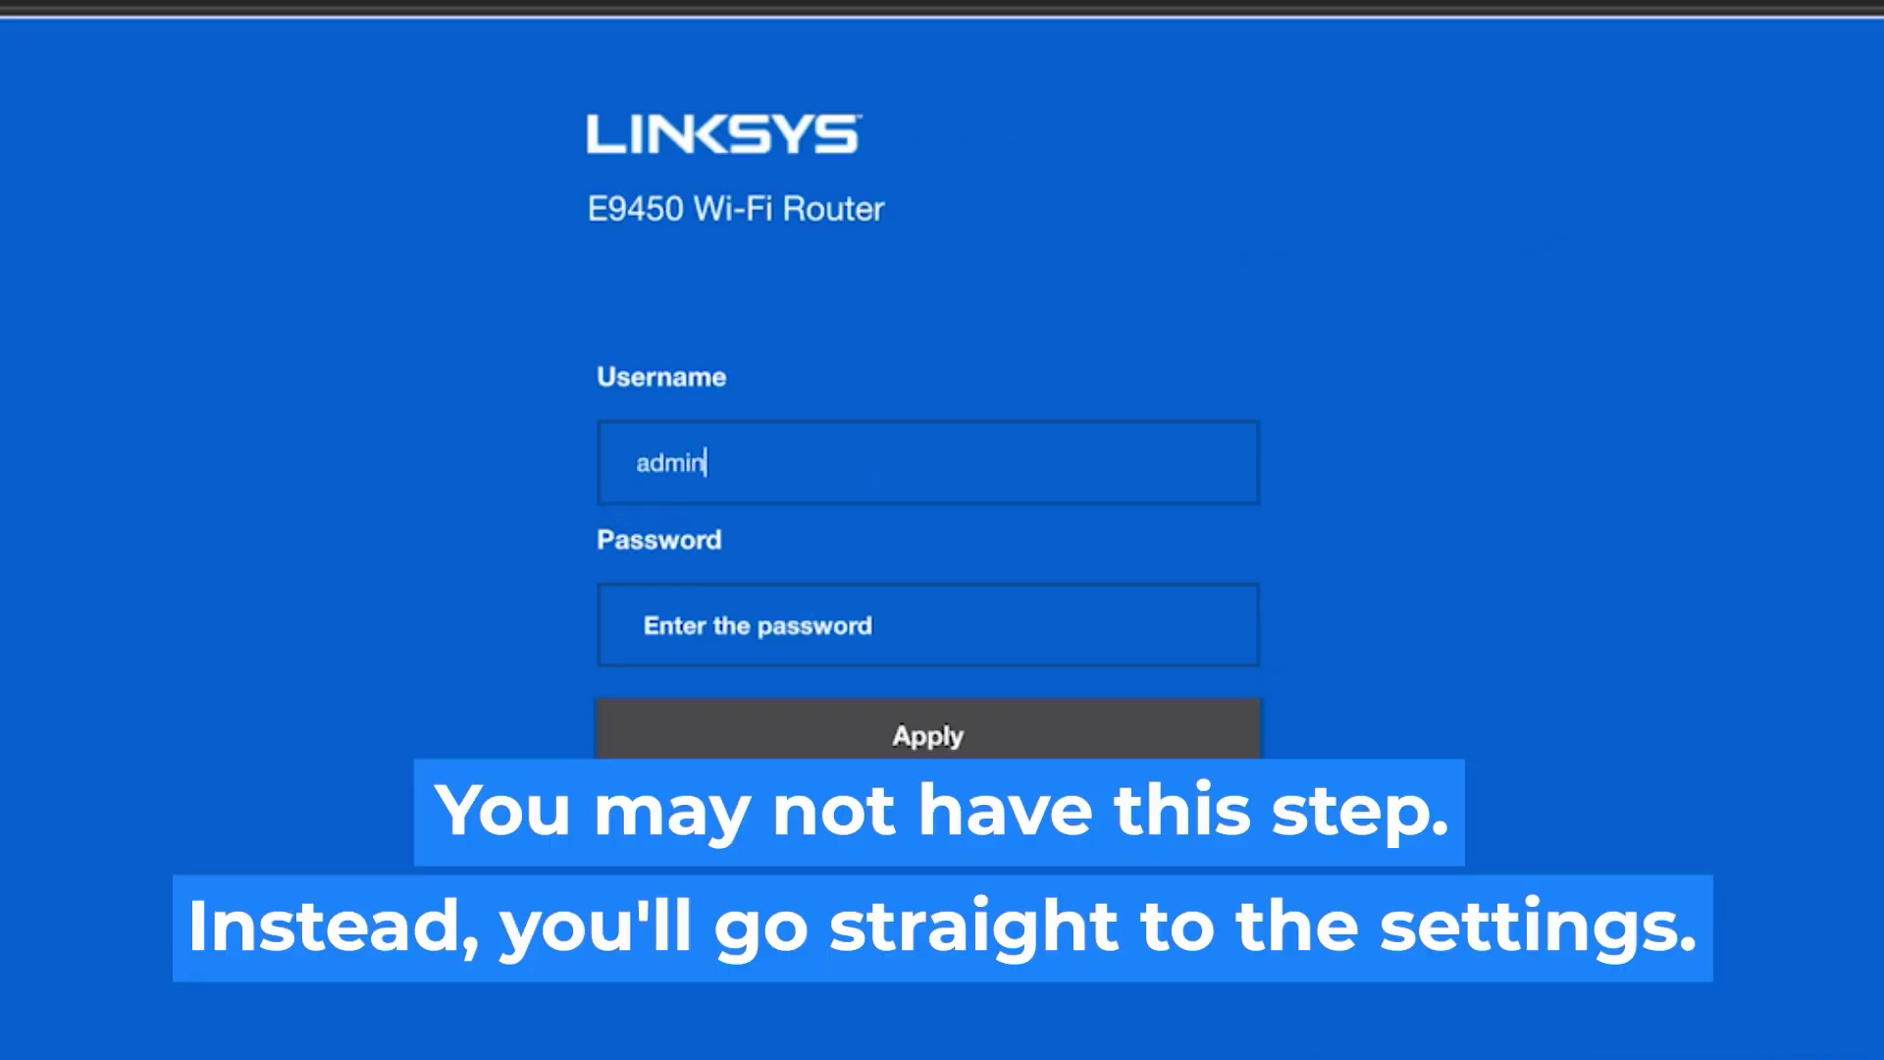
pyautogui.click(939, 631)
pyautogui.write('admin')
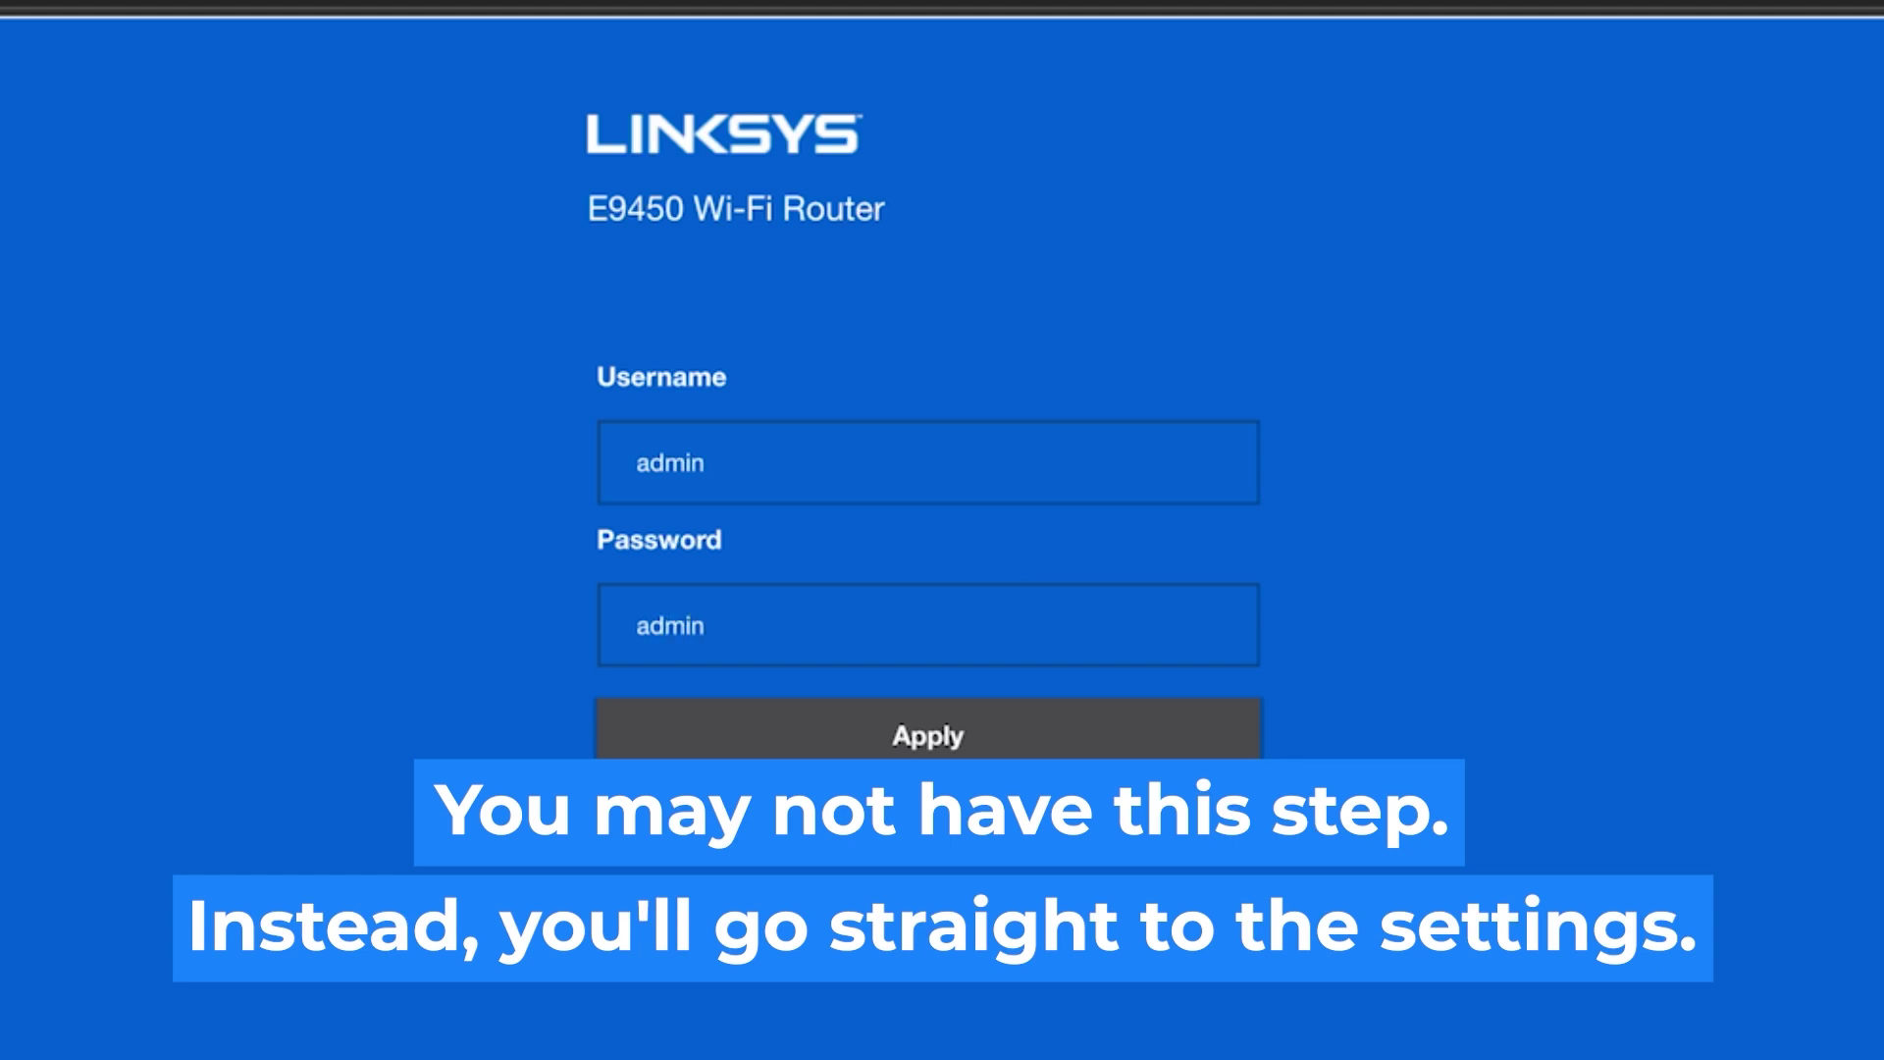
pyautogui.click(955, 736)
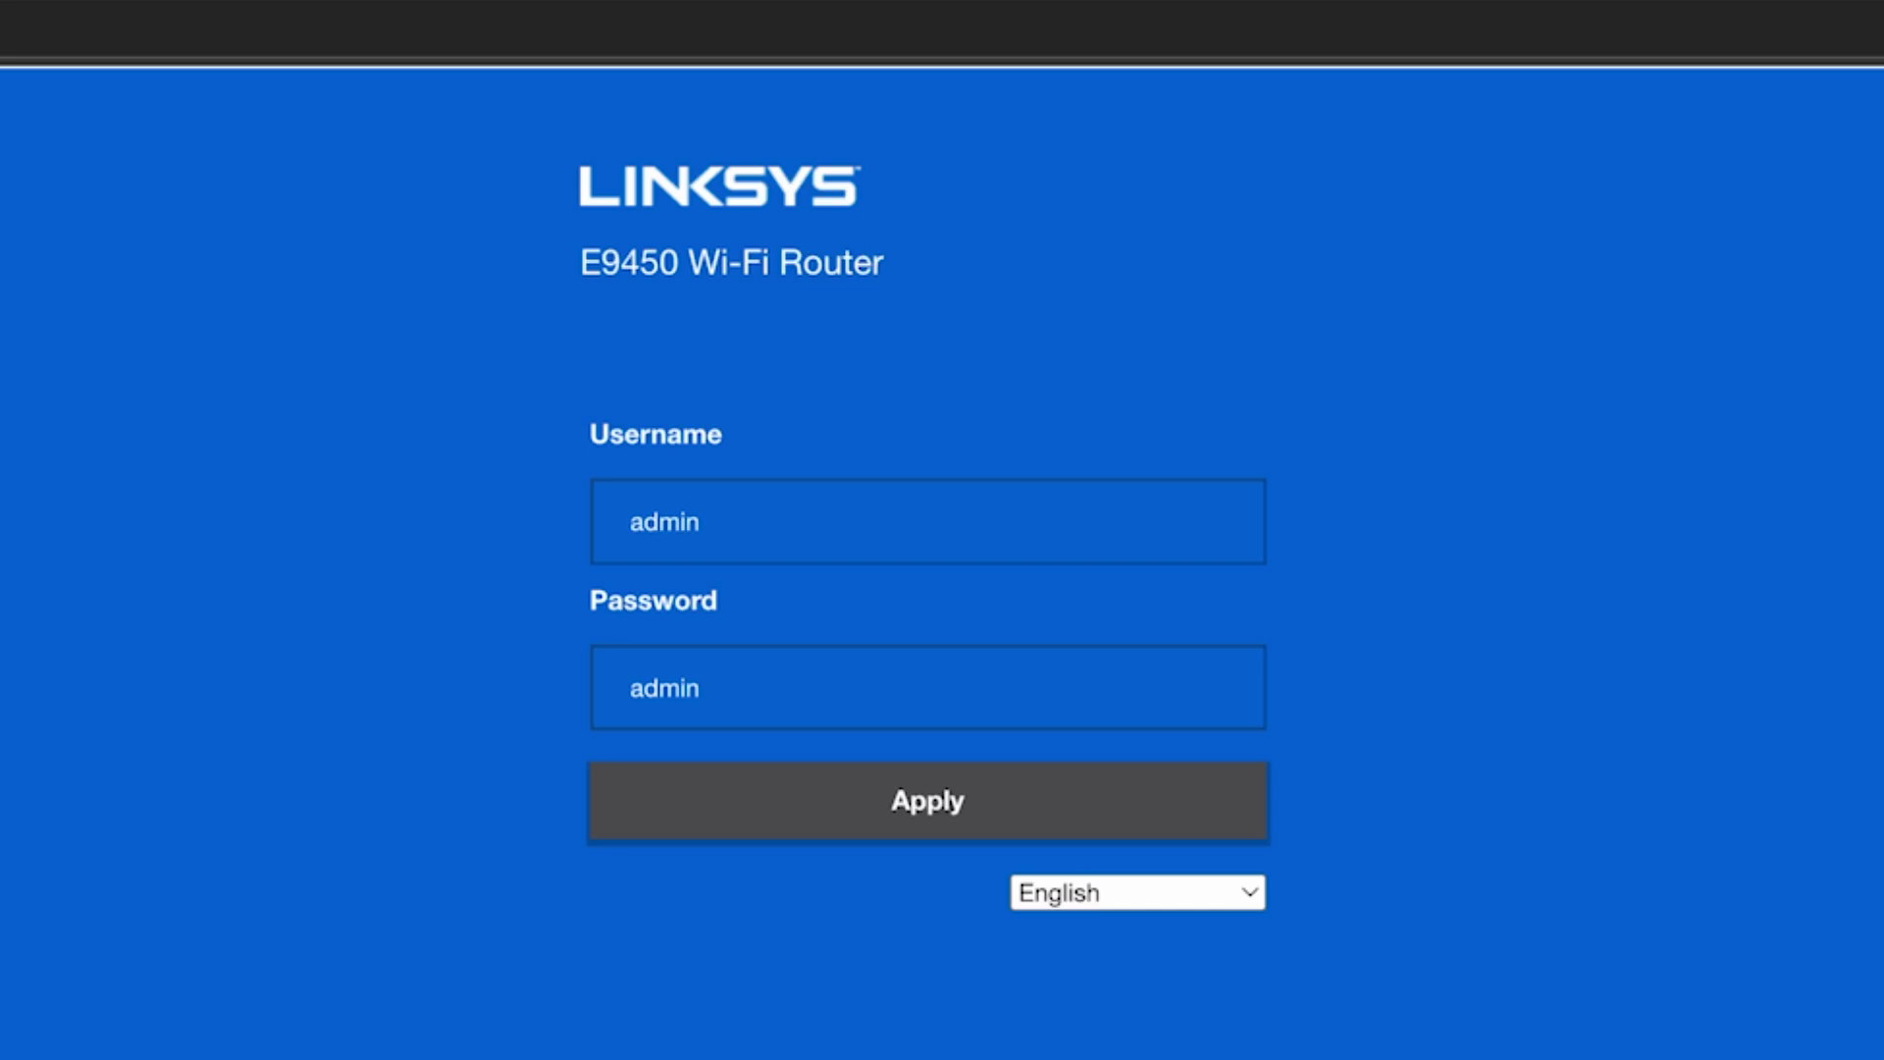
pyautogui.click(948, 802)
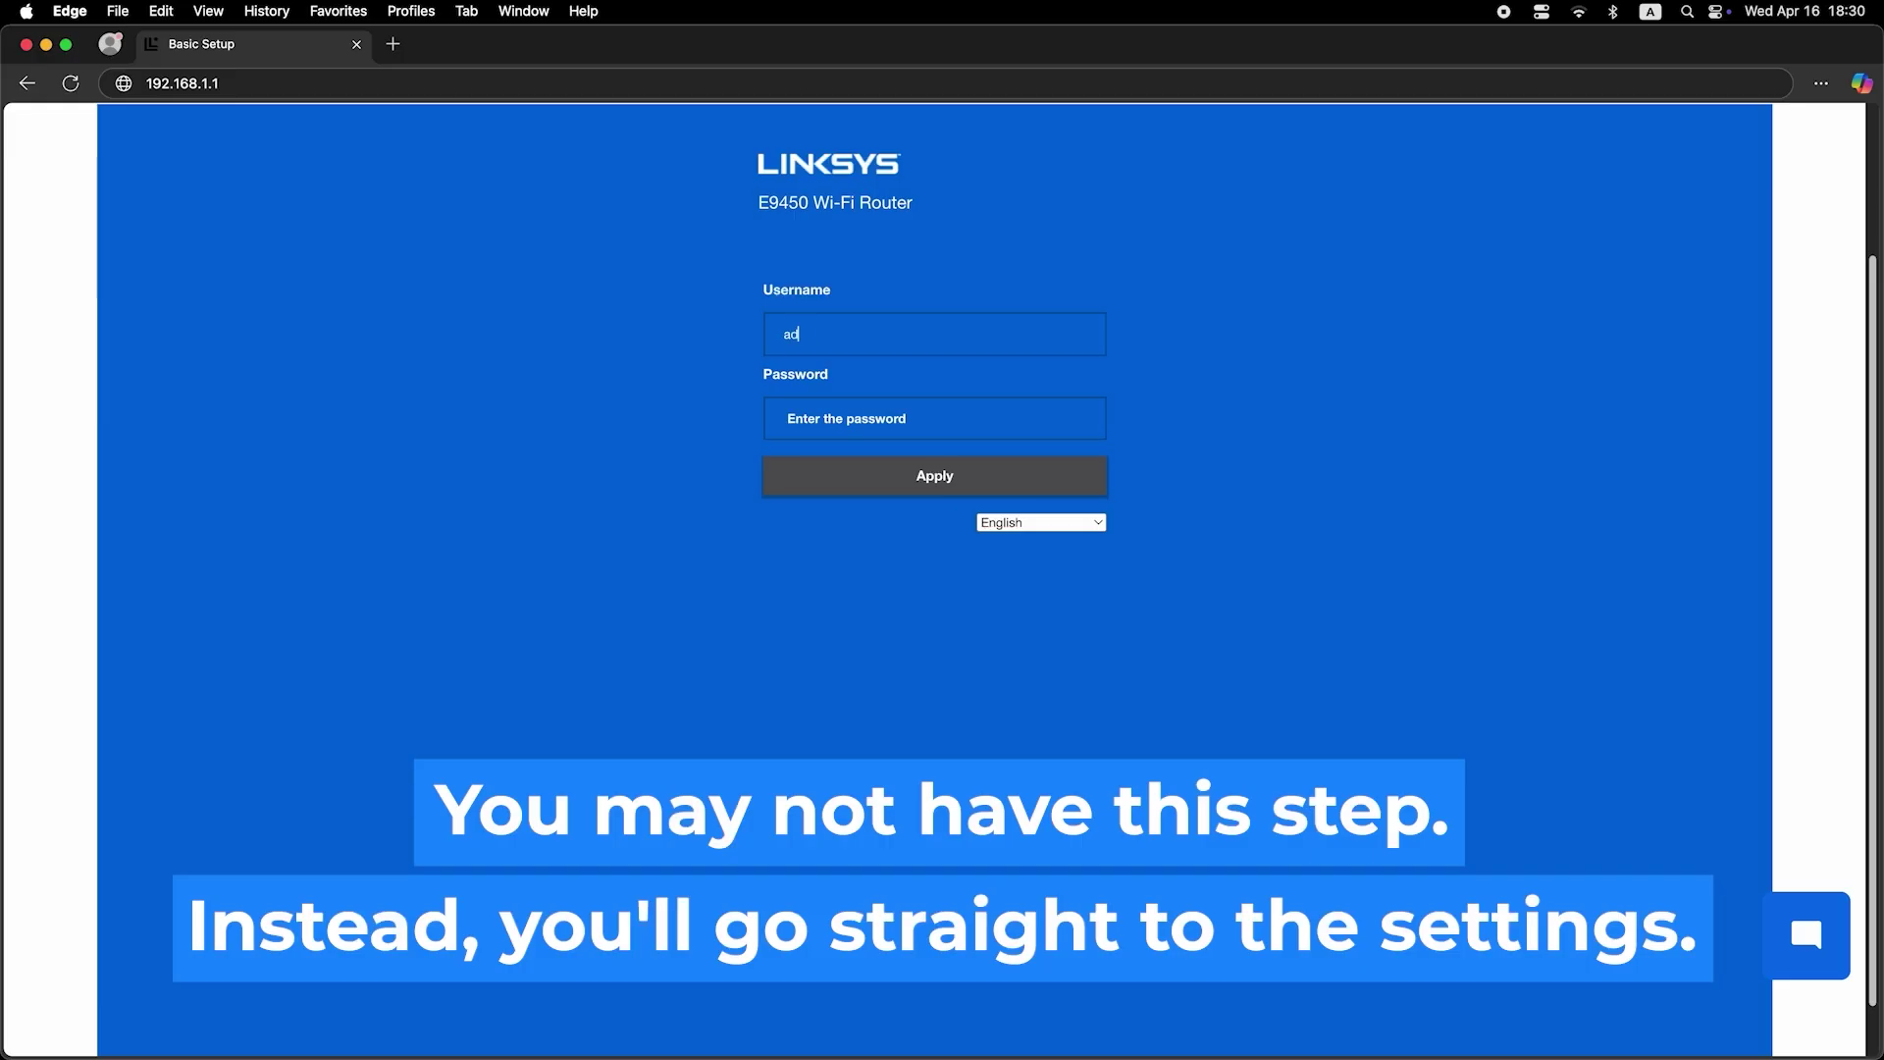
pyautogui.click(940, 422)
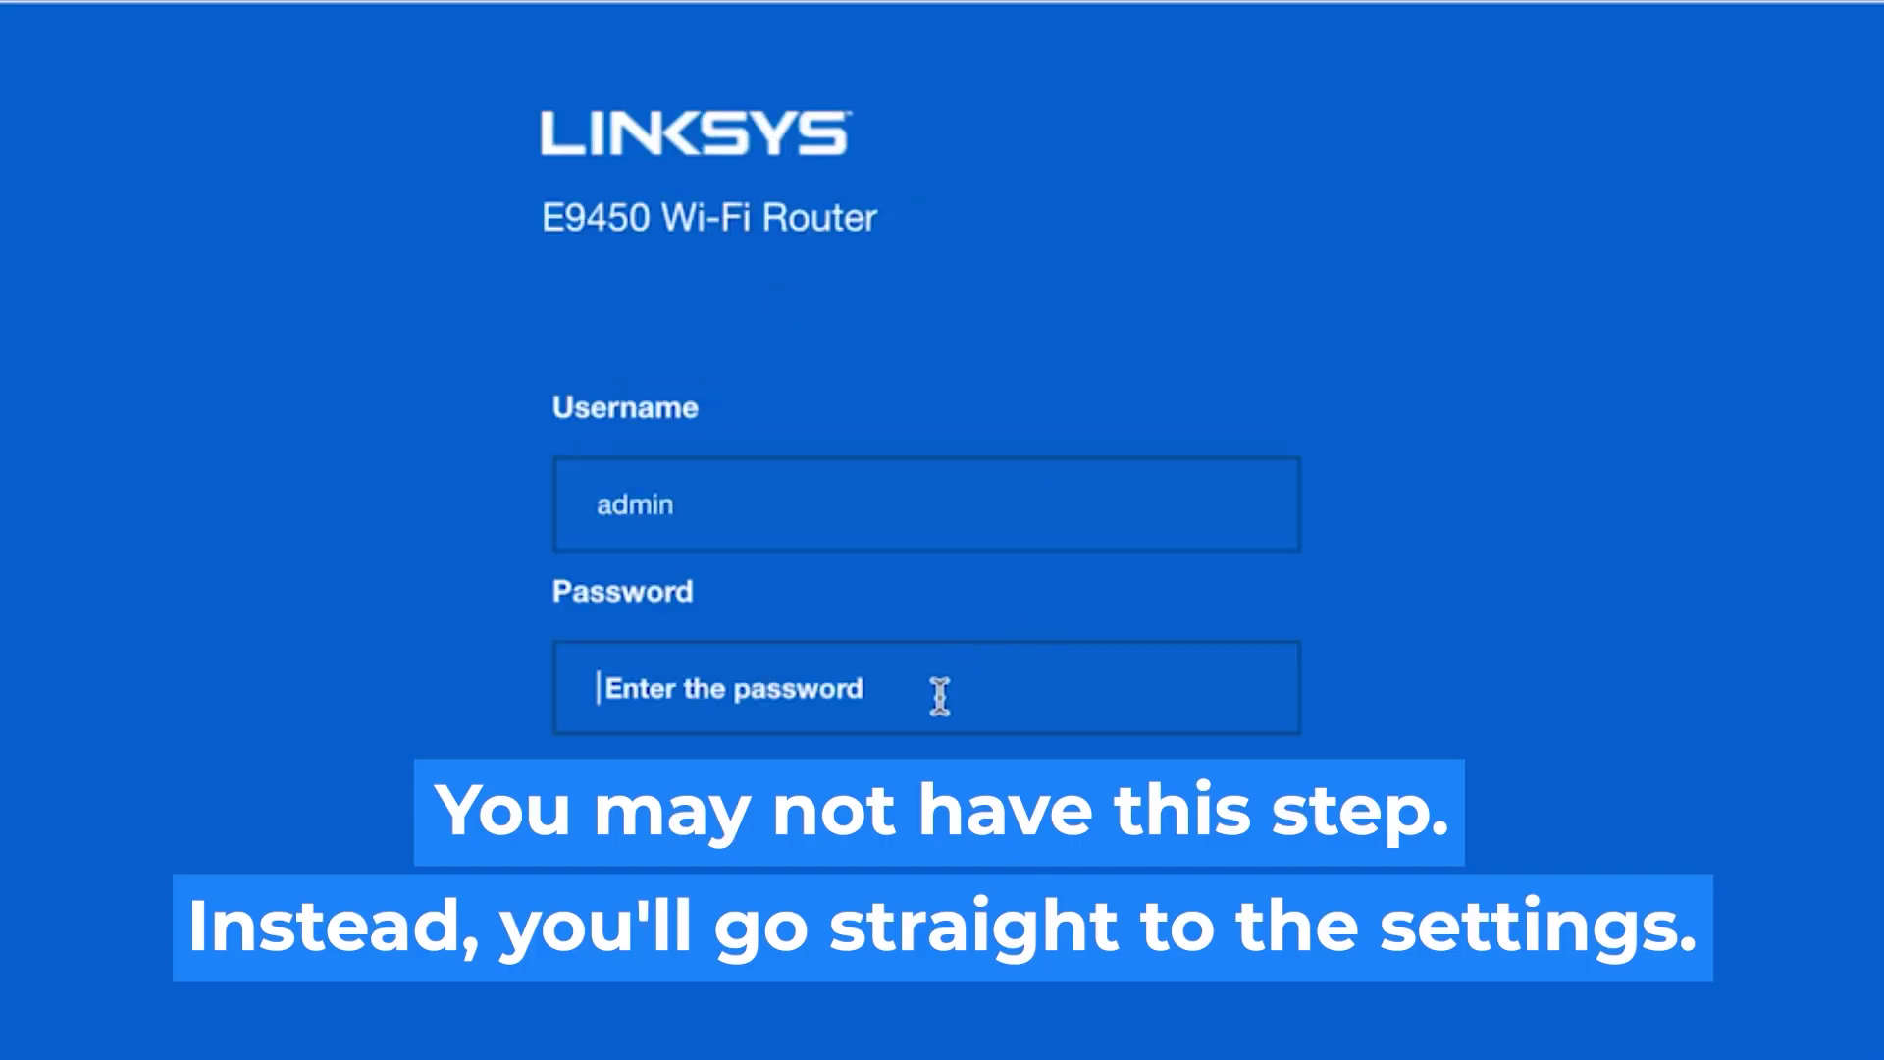
pyautogui.write('admin')
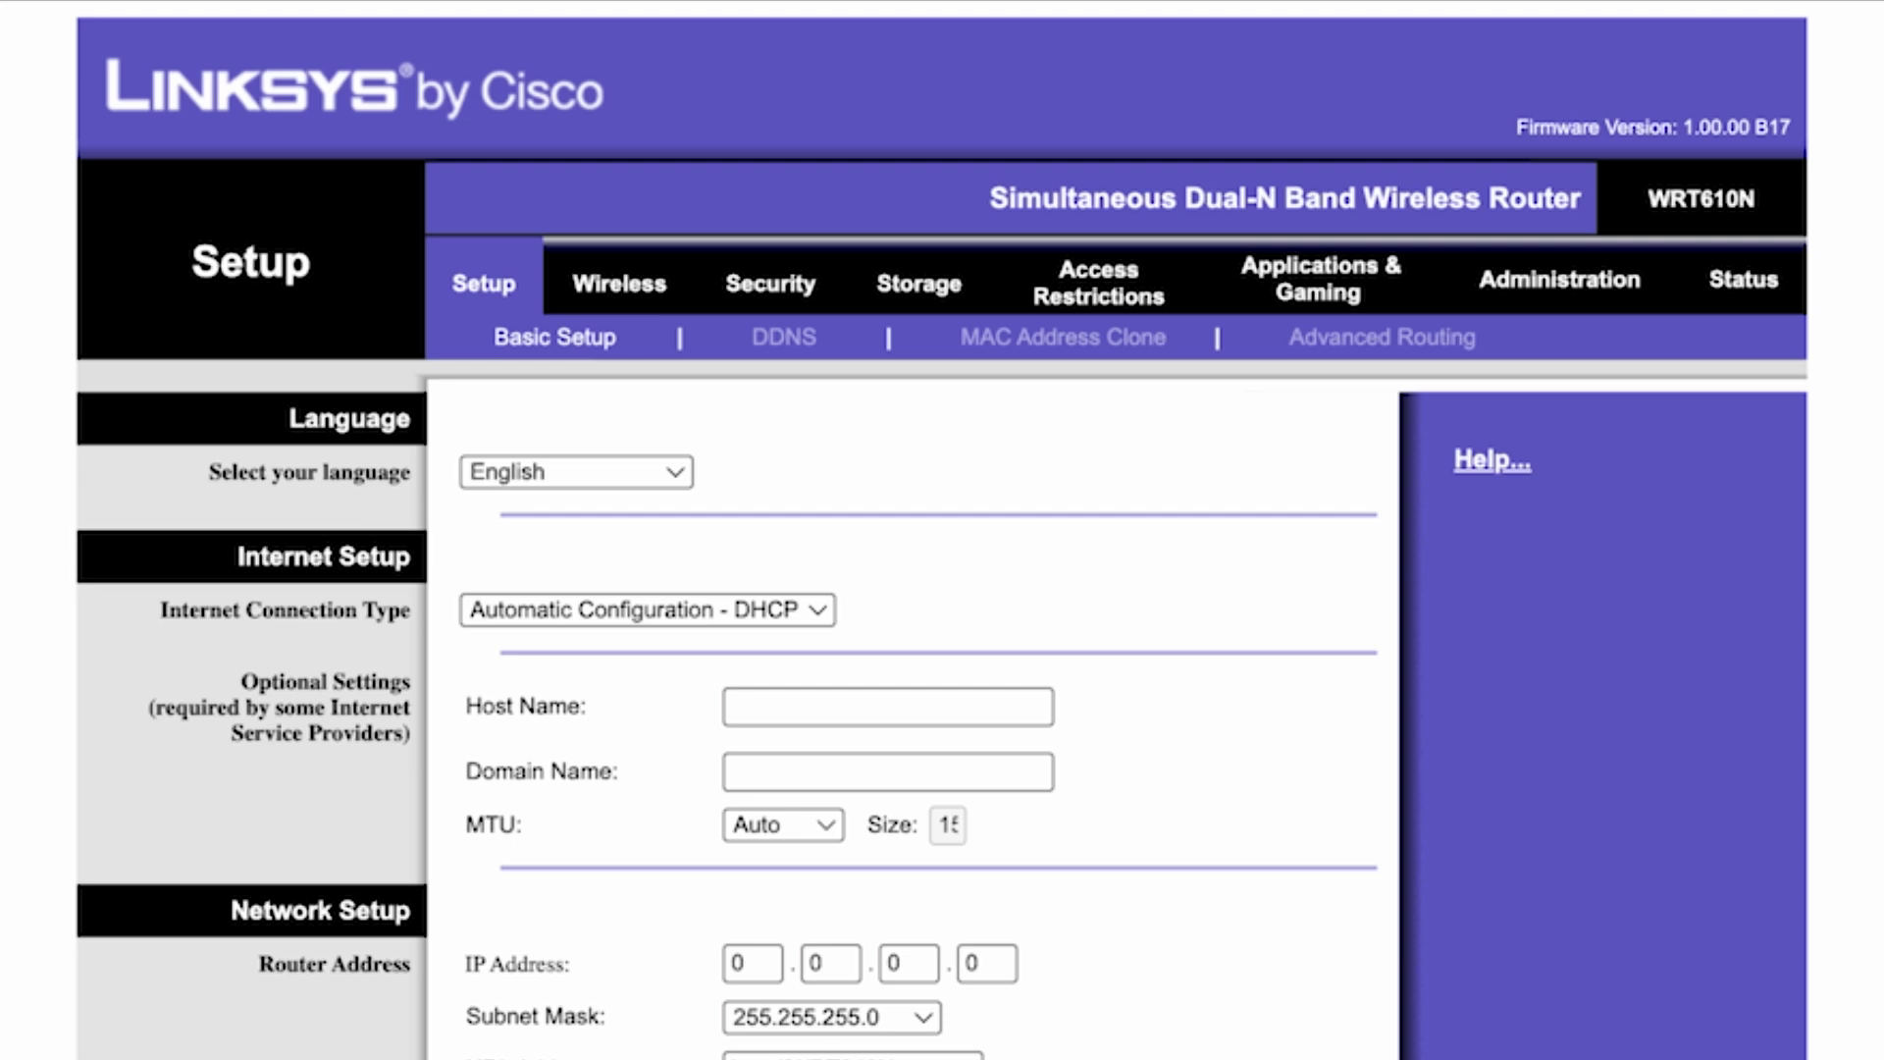
pyautogui.click(668, 480)
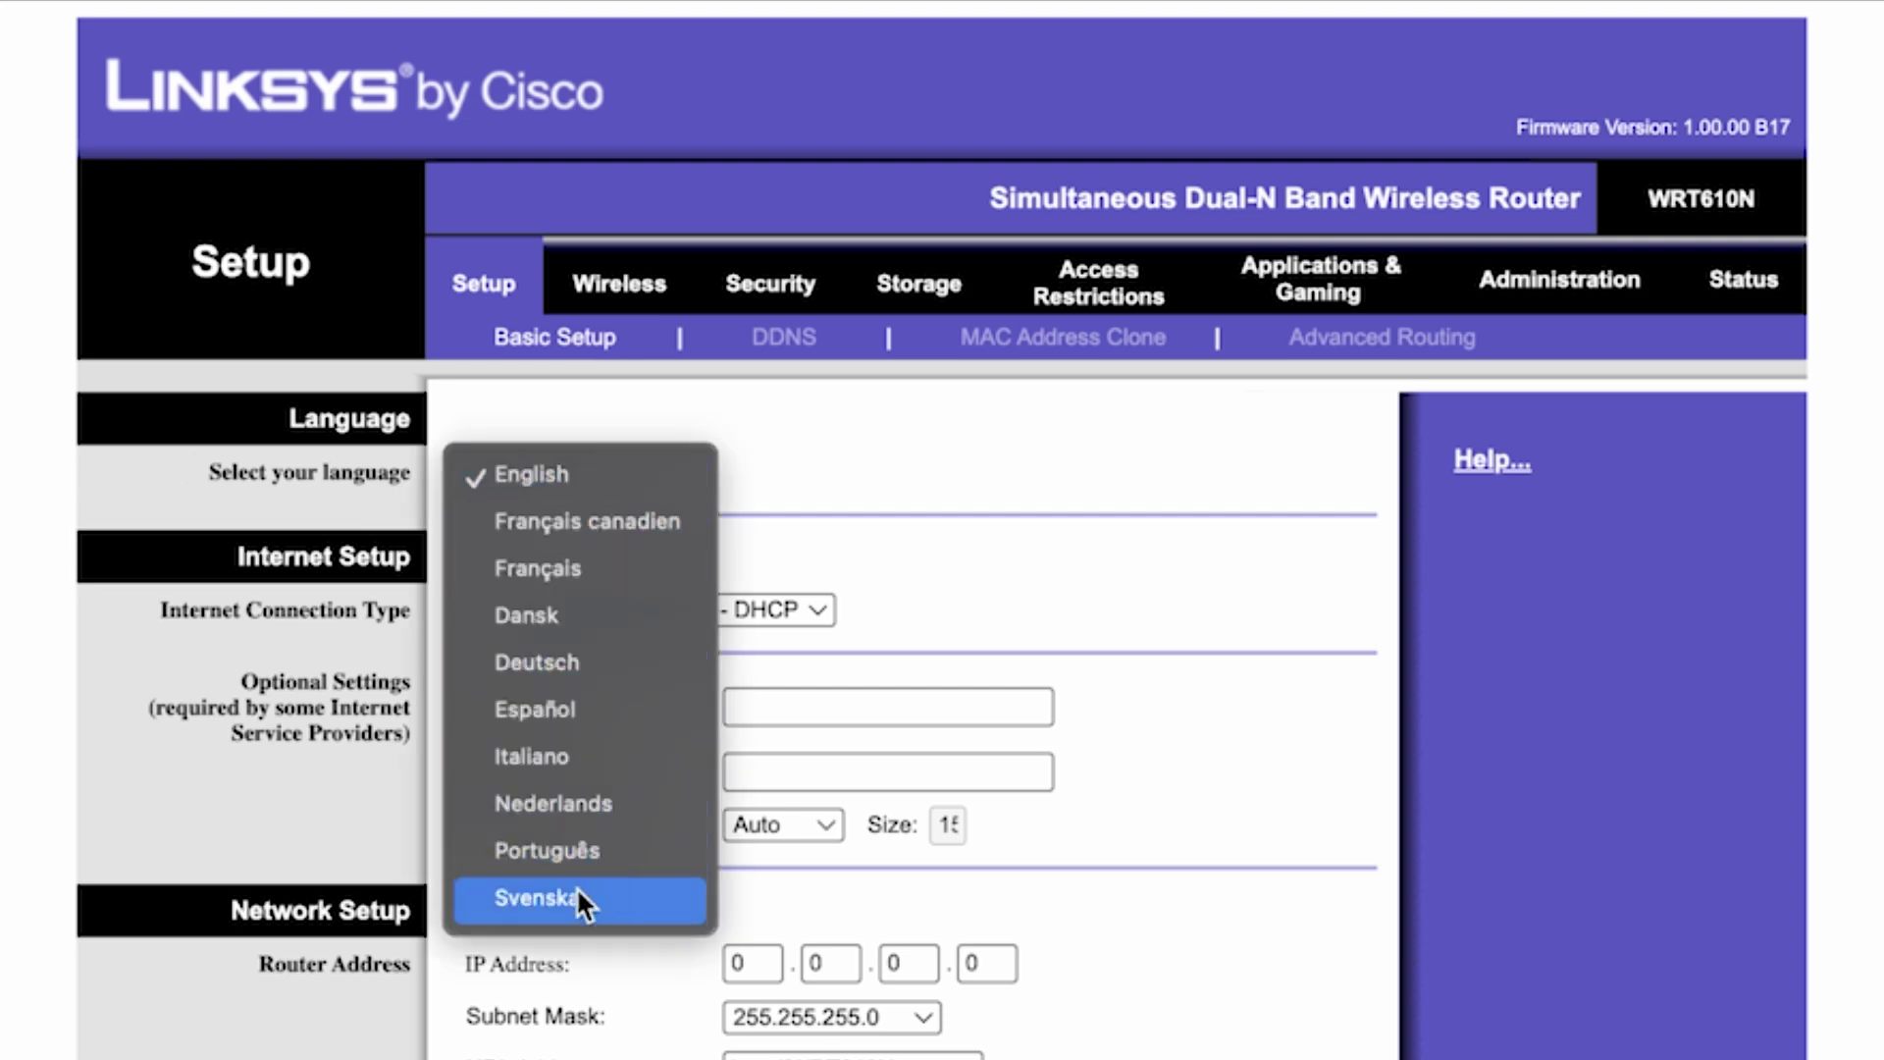
pyautogui.click(591, 471)
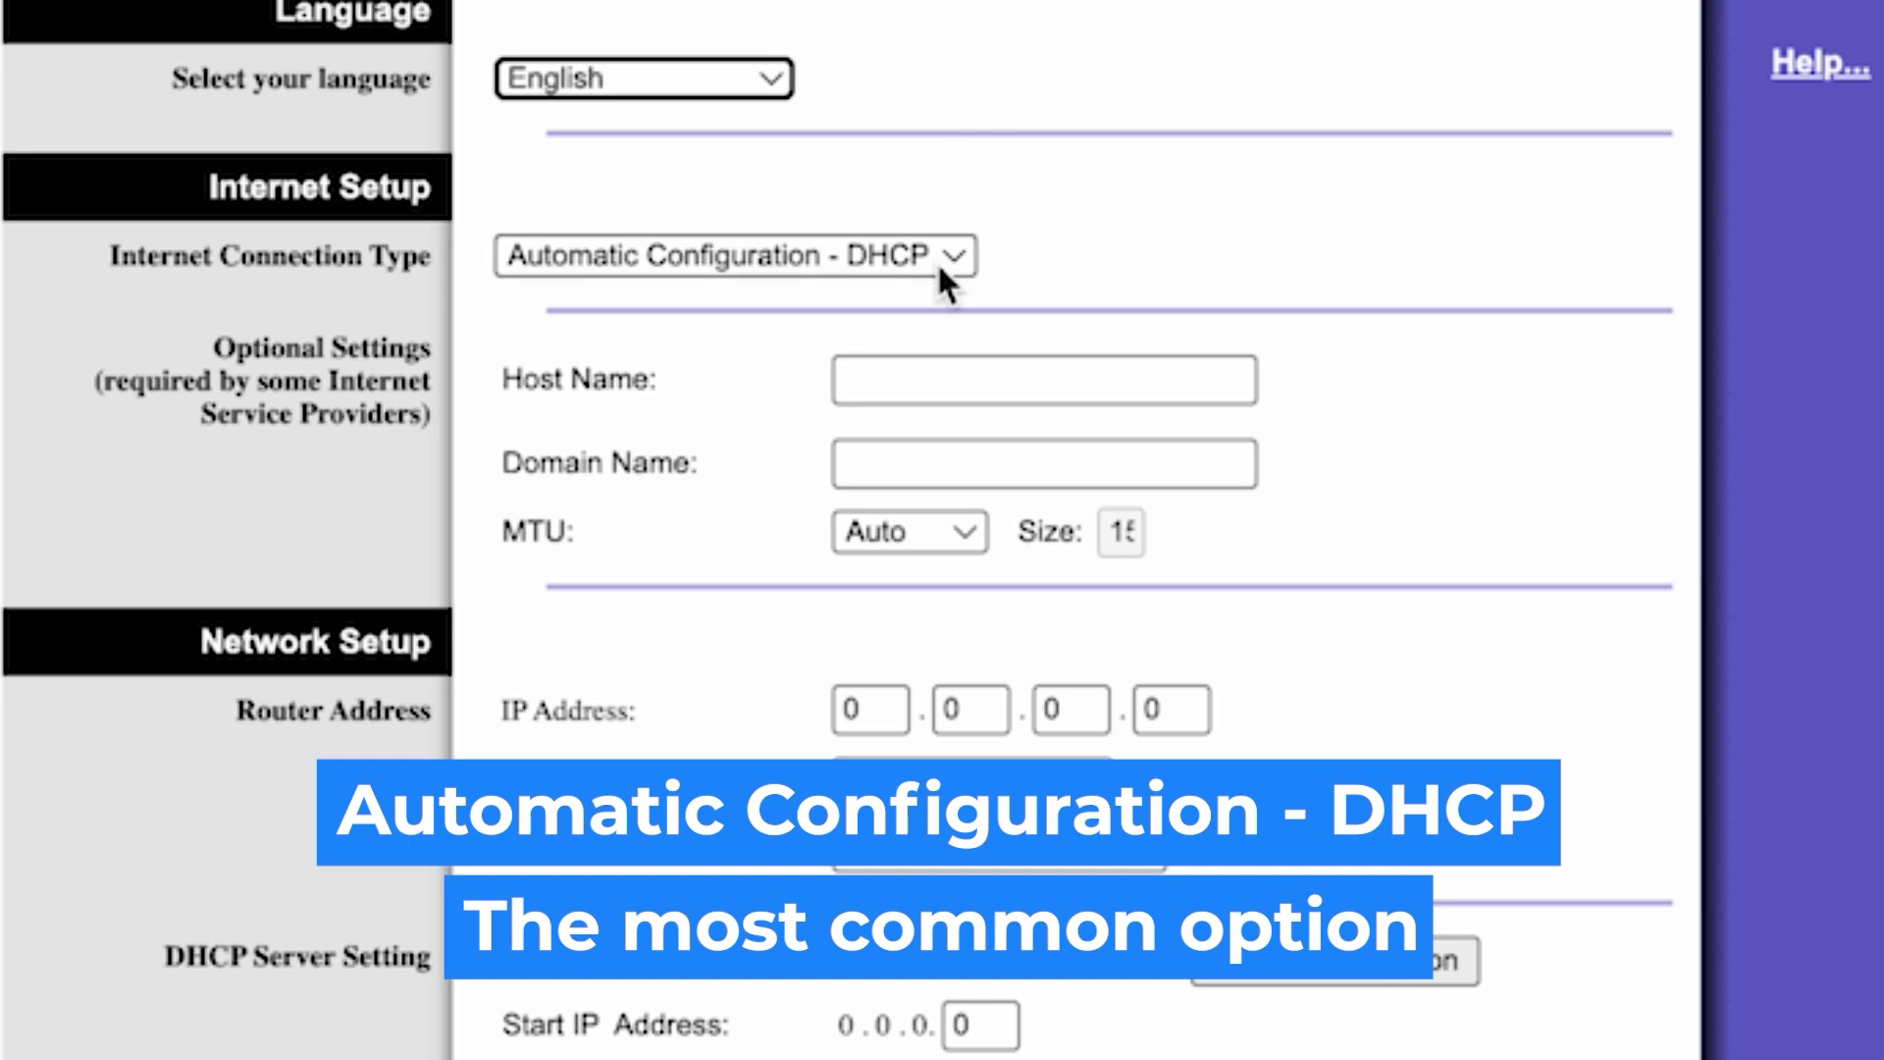
pyautogui.click(940, 257)
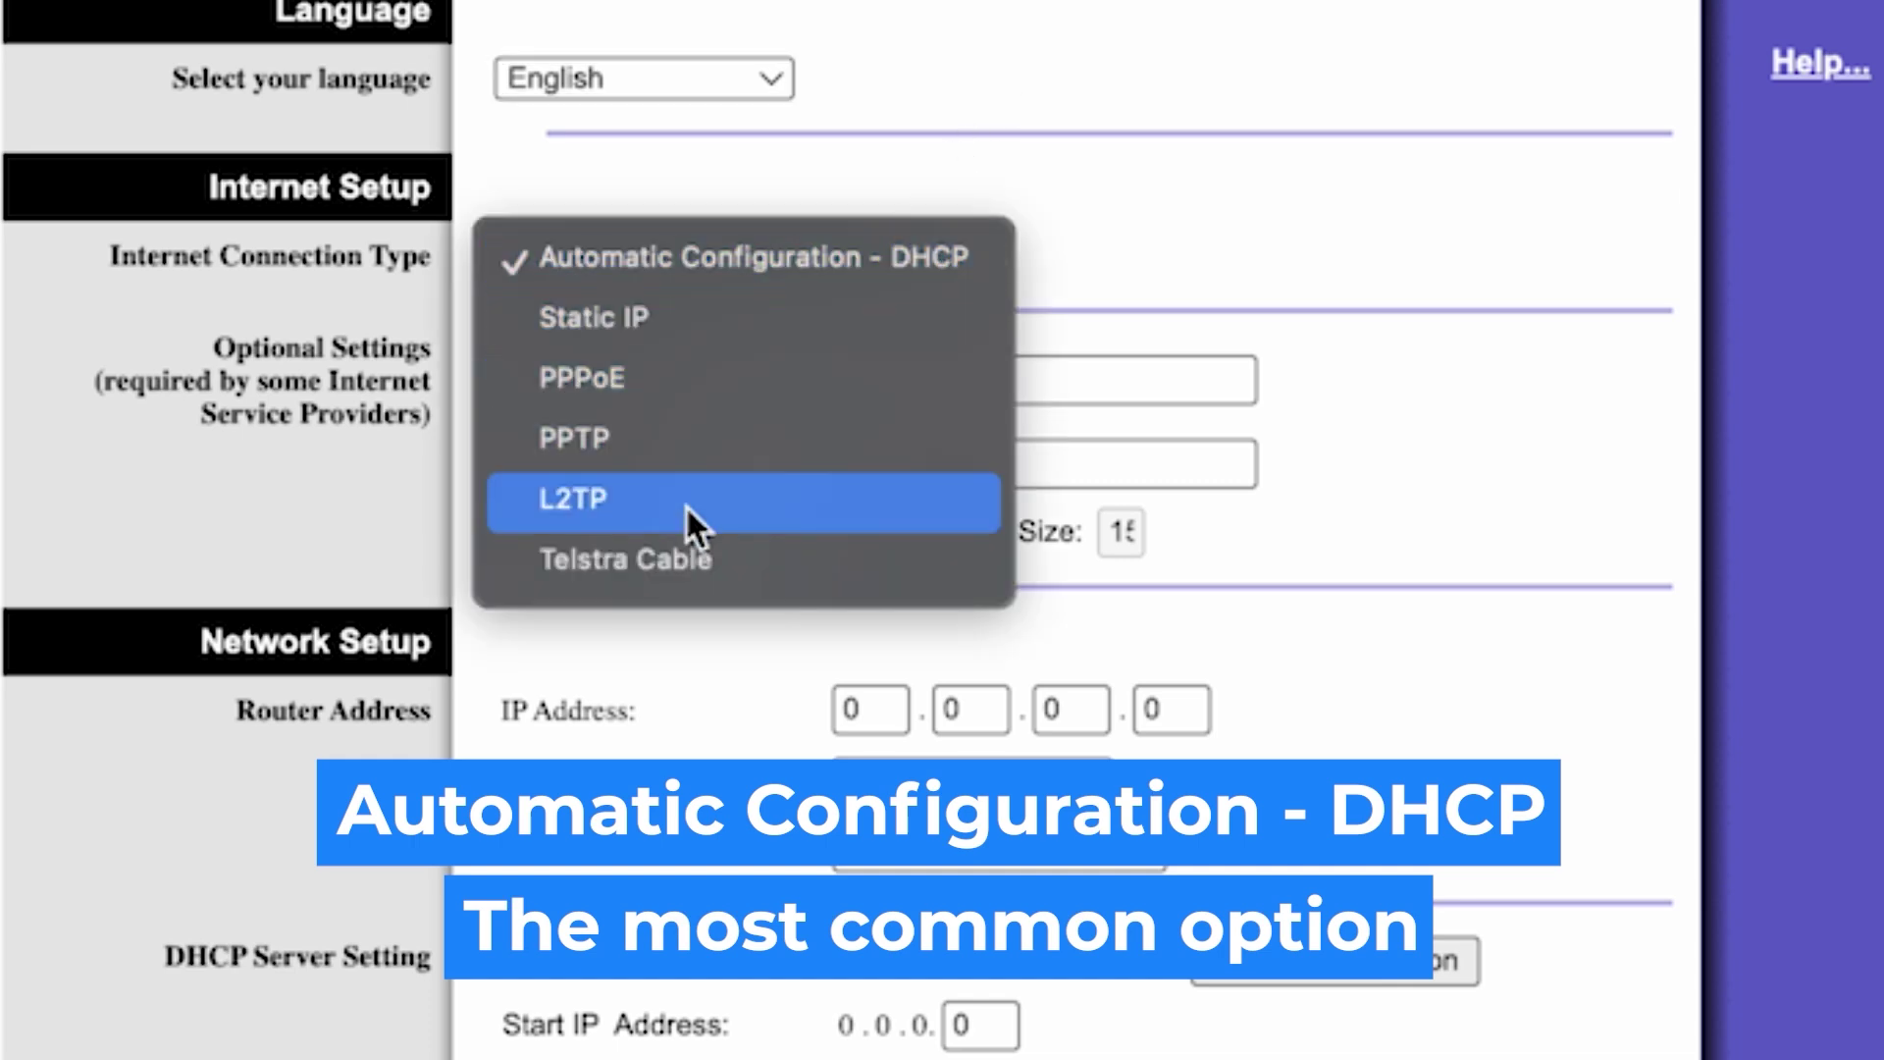
pyautogui.click(668, 377)
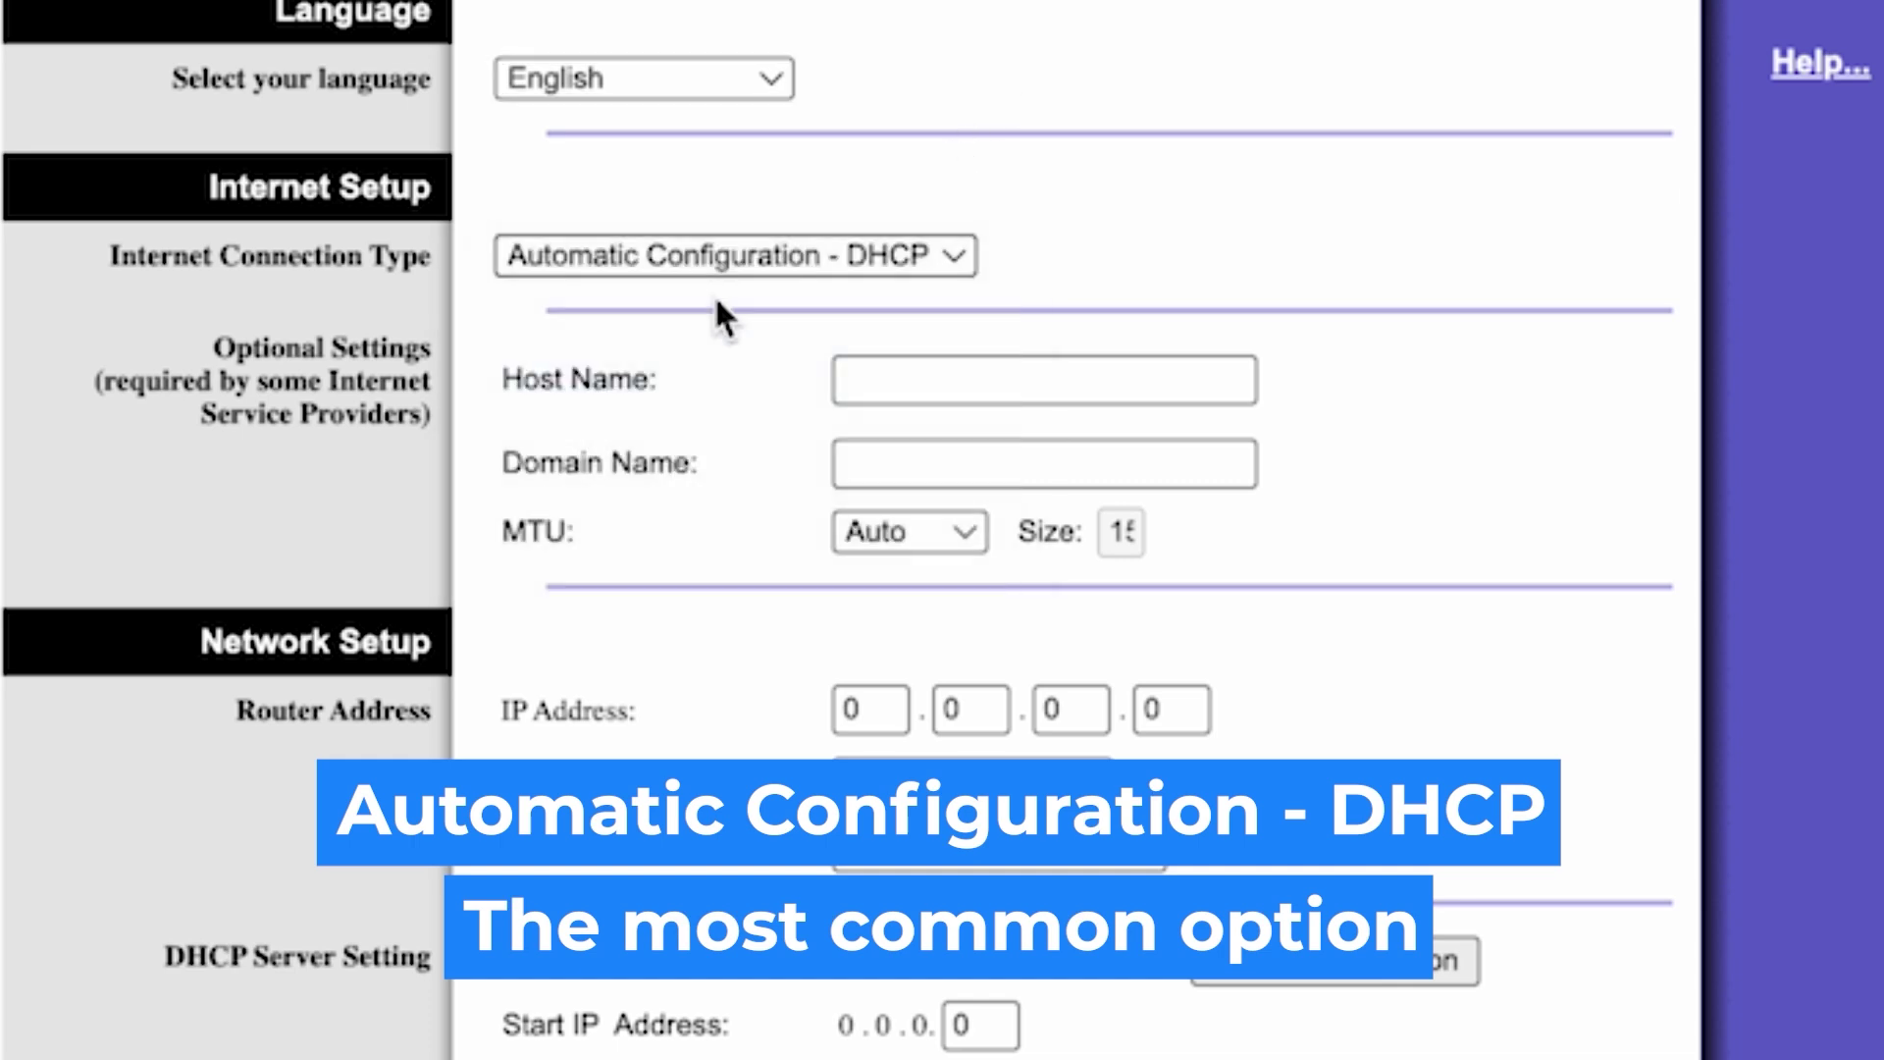
pyautogui.click(763, 251)
pyautogui.click(661, 191)
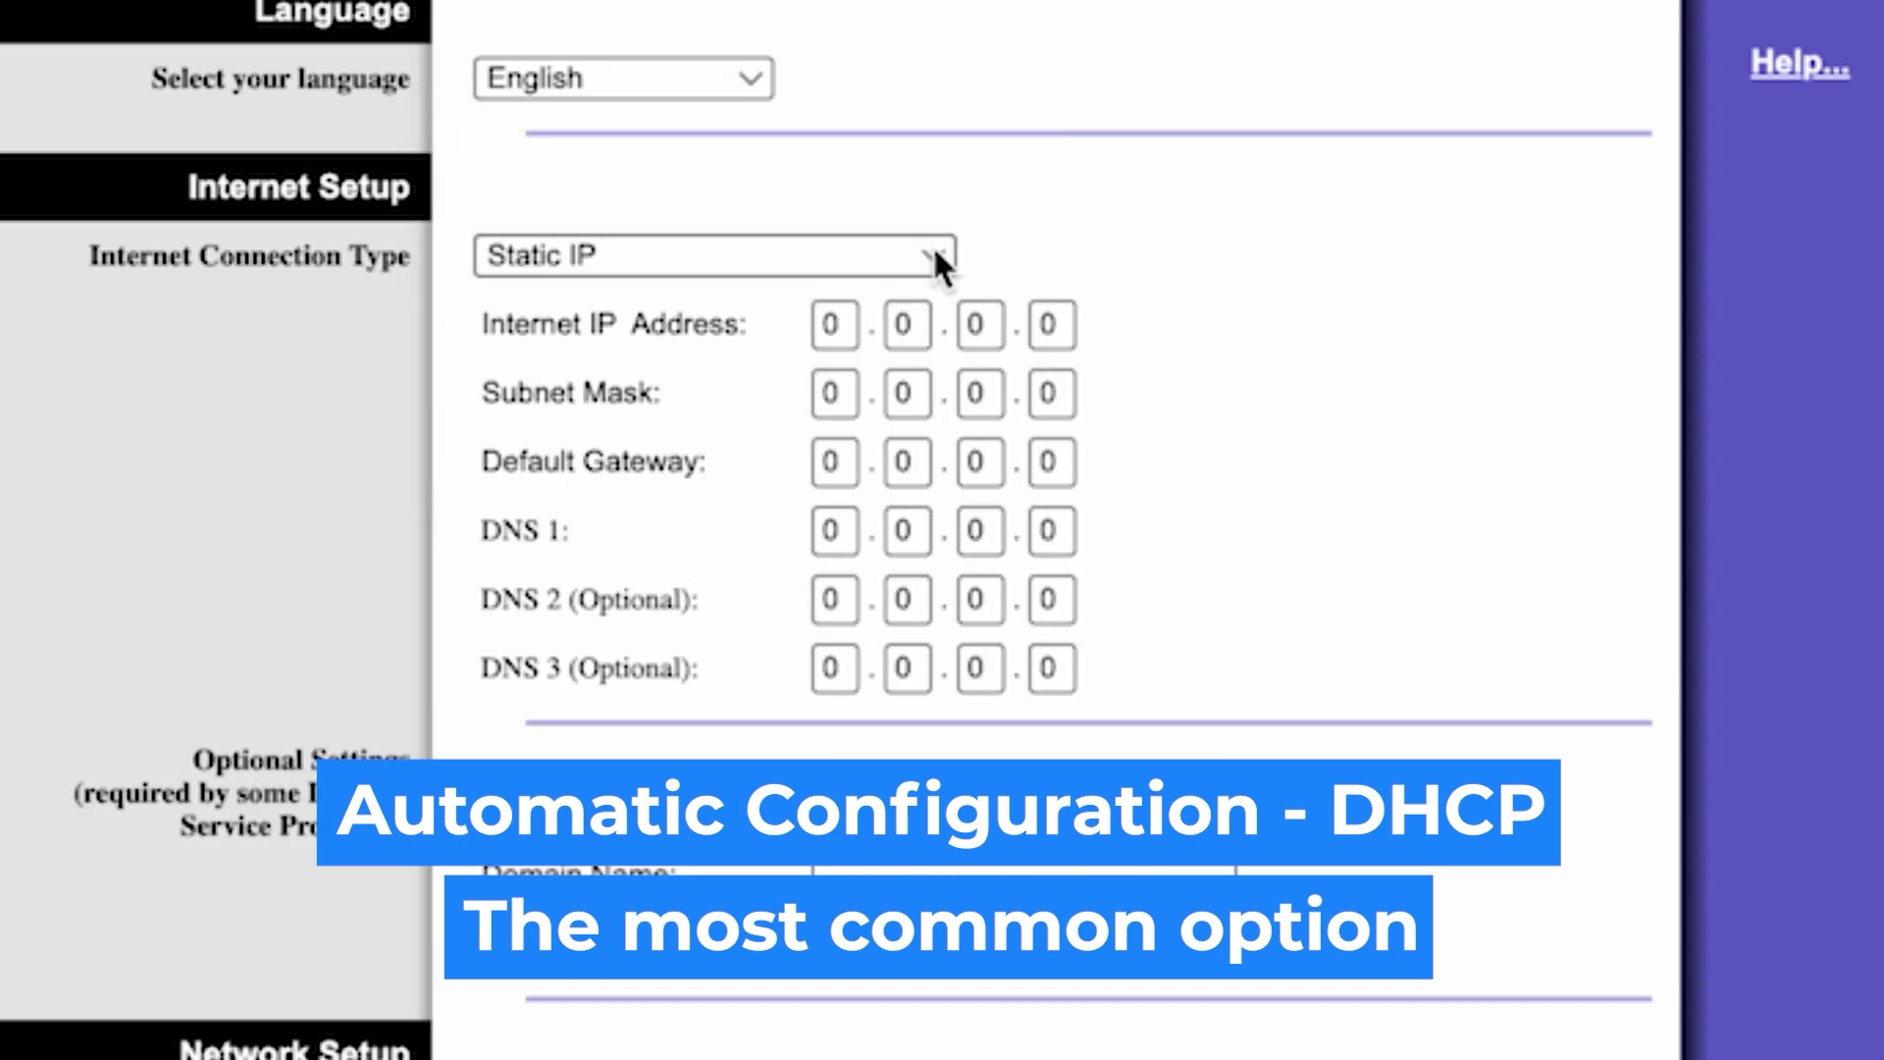
pyautogui.click(934, 253)
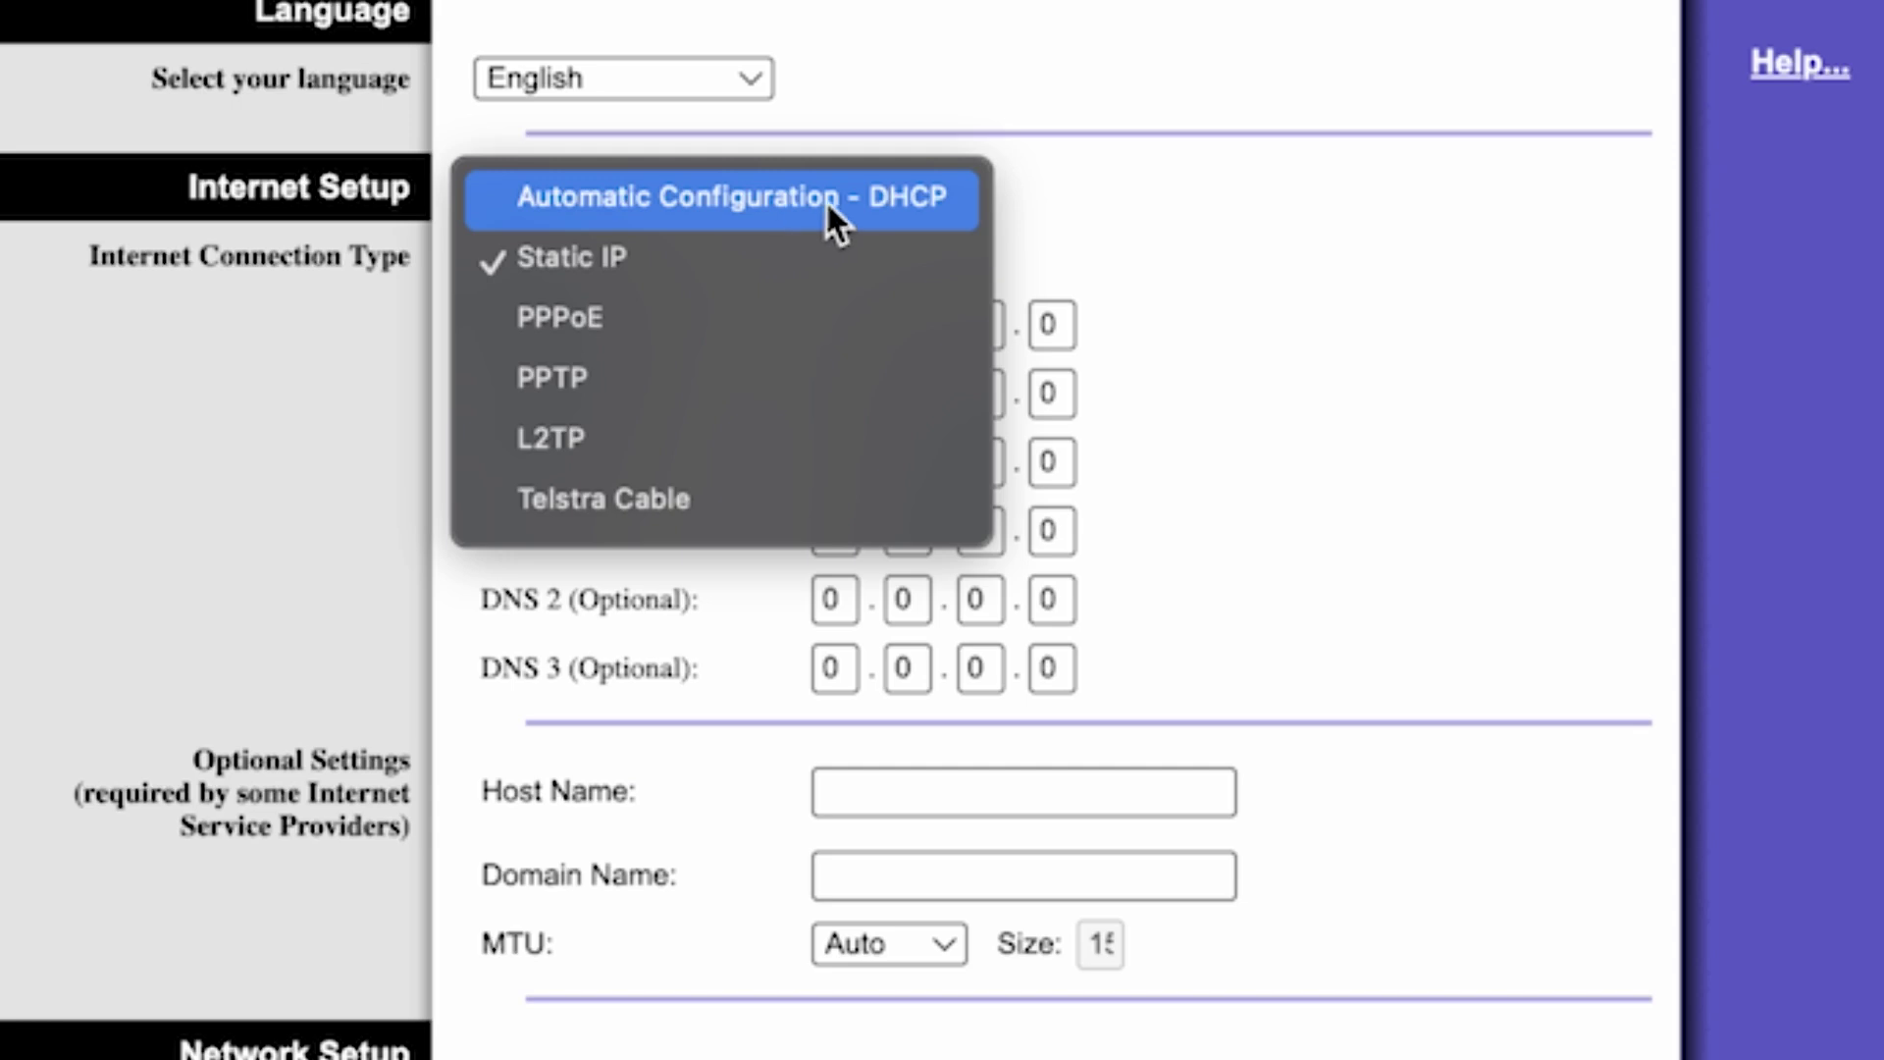
pyautogui.click(857, 199)
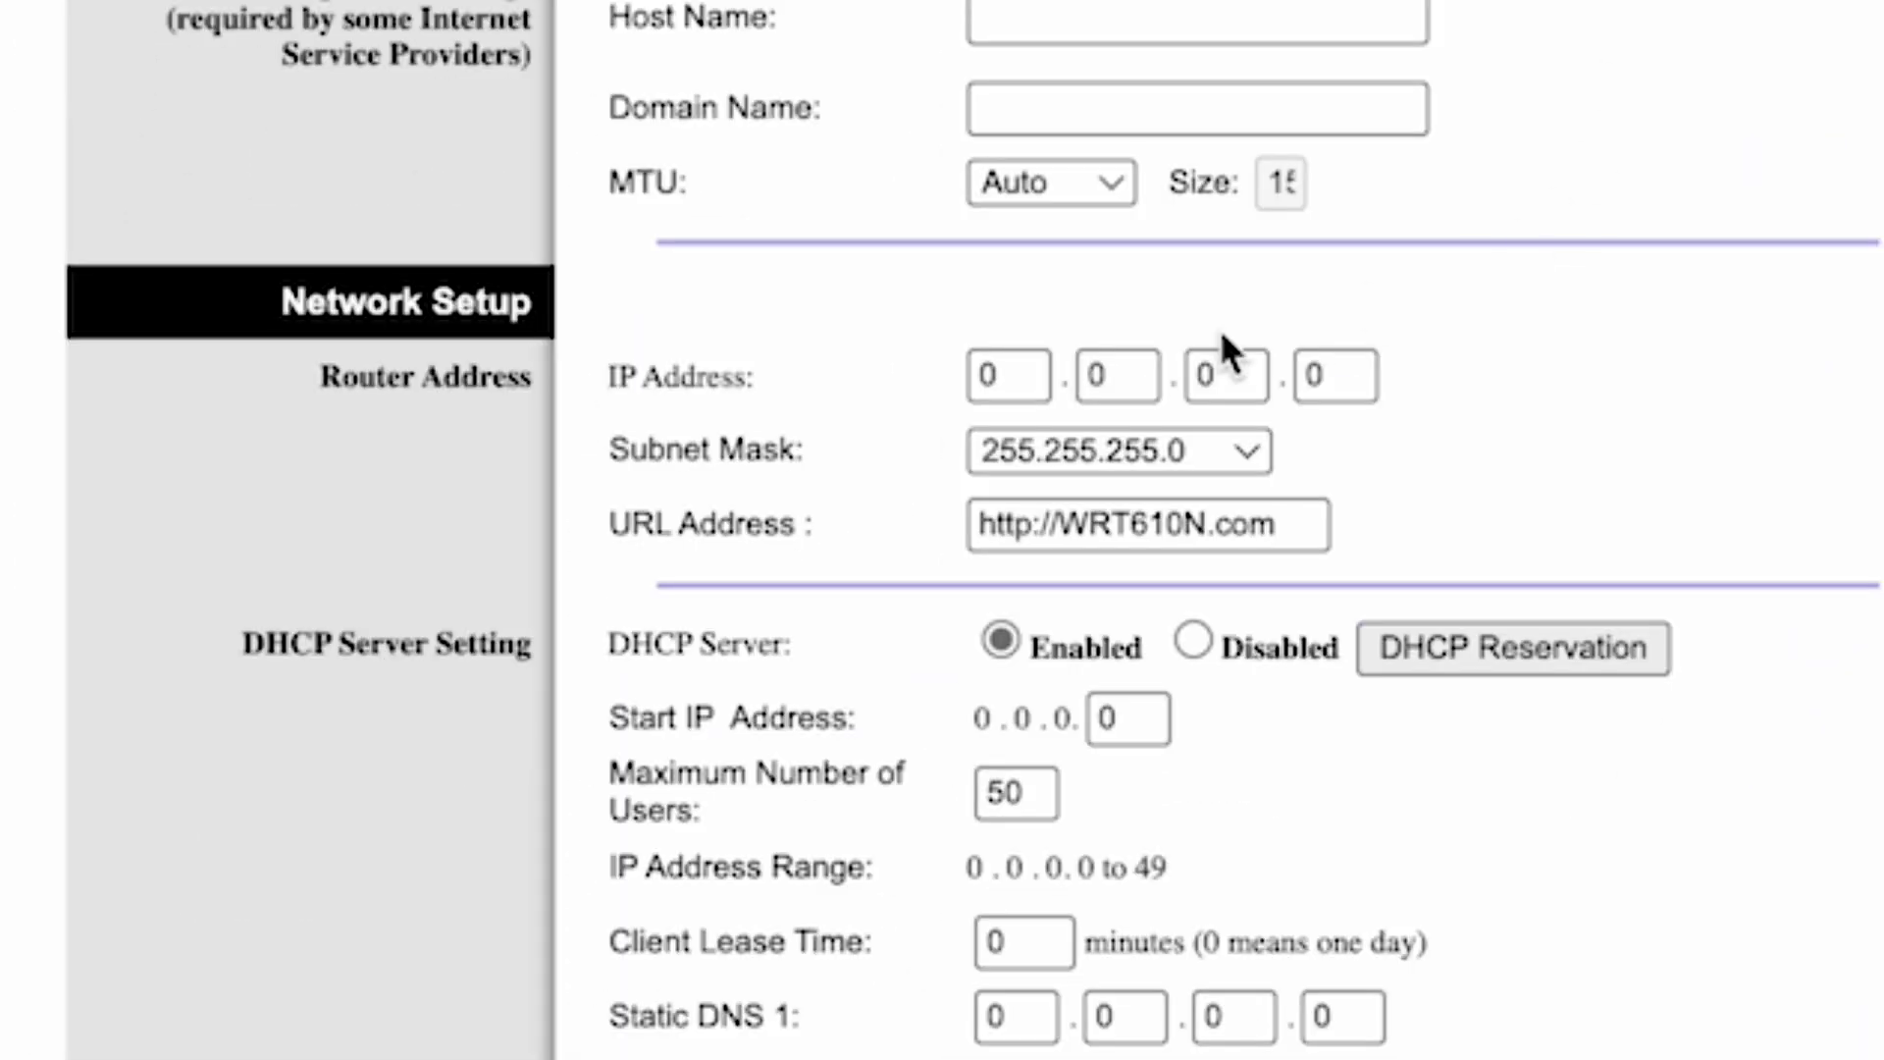
# - Enter 192 and 168 as the first two parts of the router IP address
pyautogui.click(1017, 374)
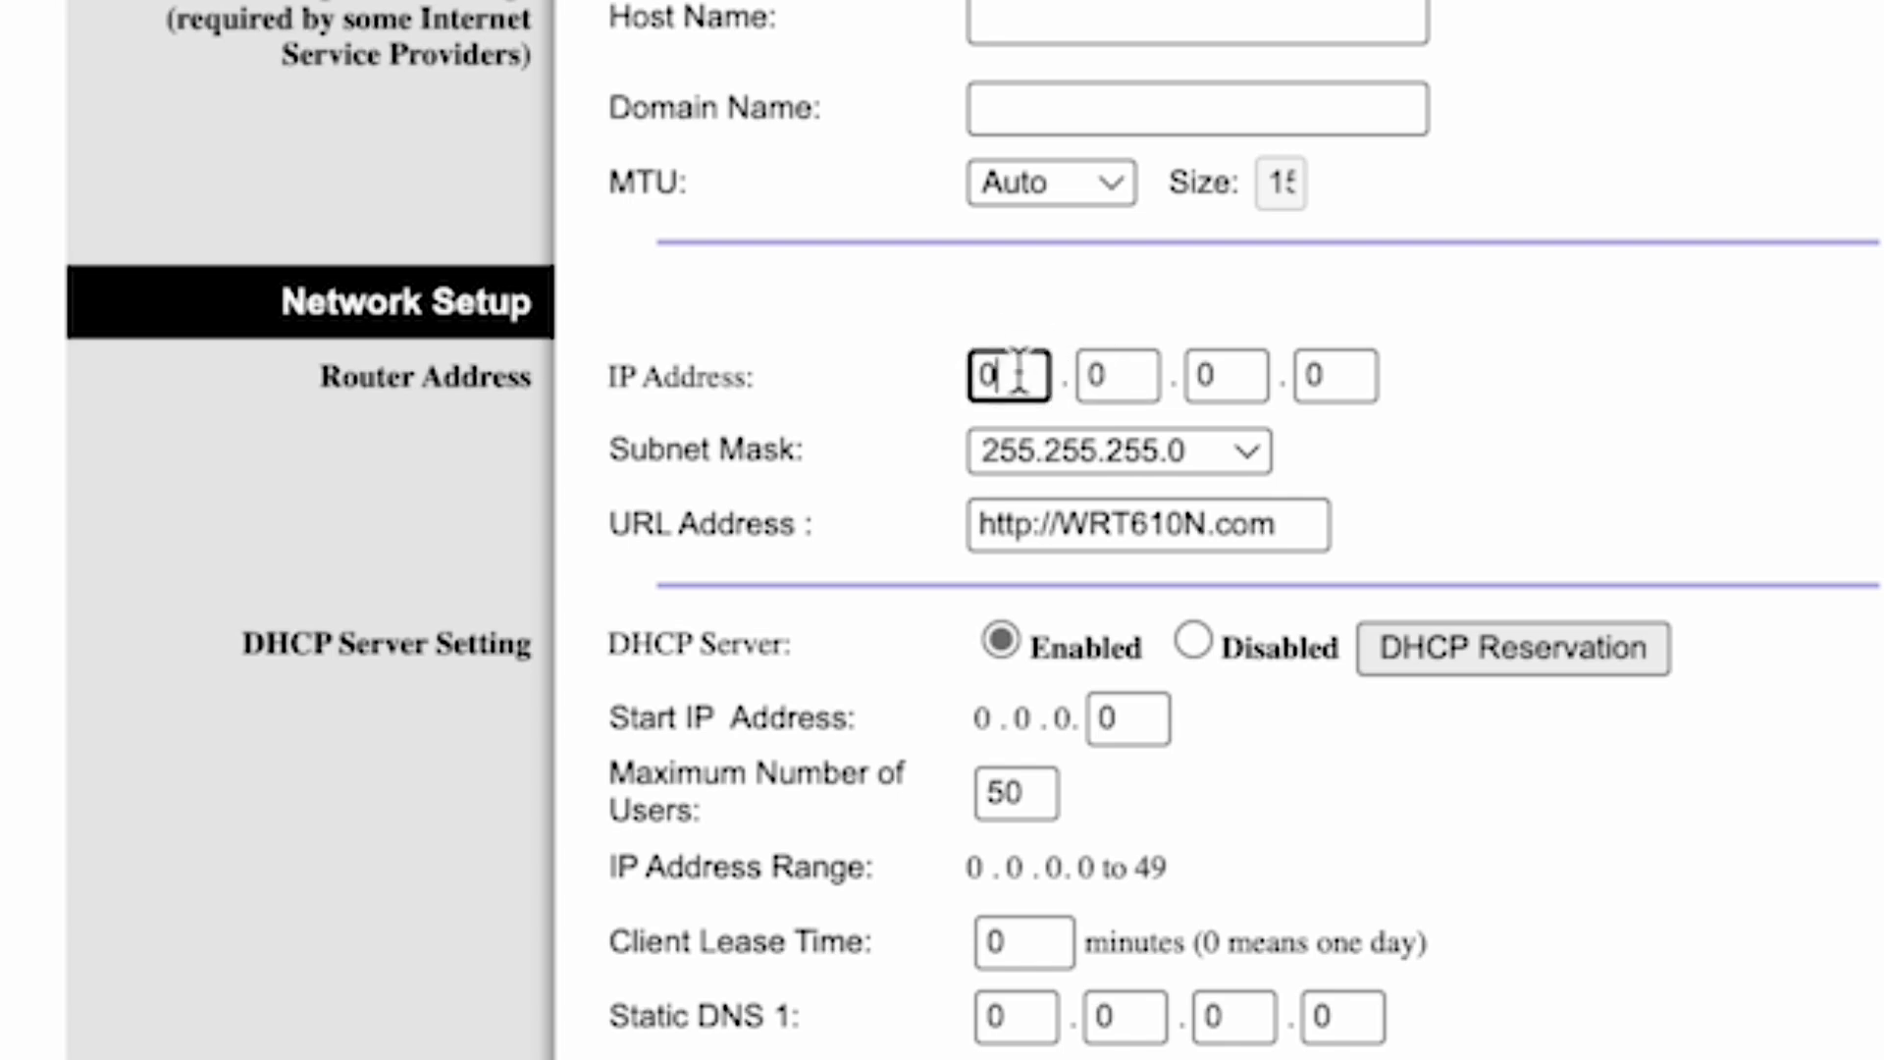
pyautogui.press('BackSpace')
pyautogui.write('192')
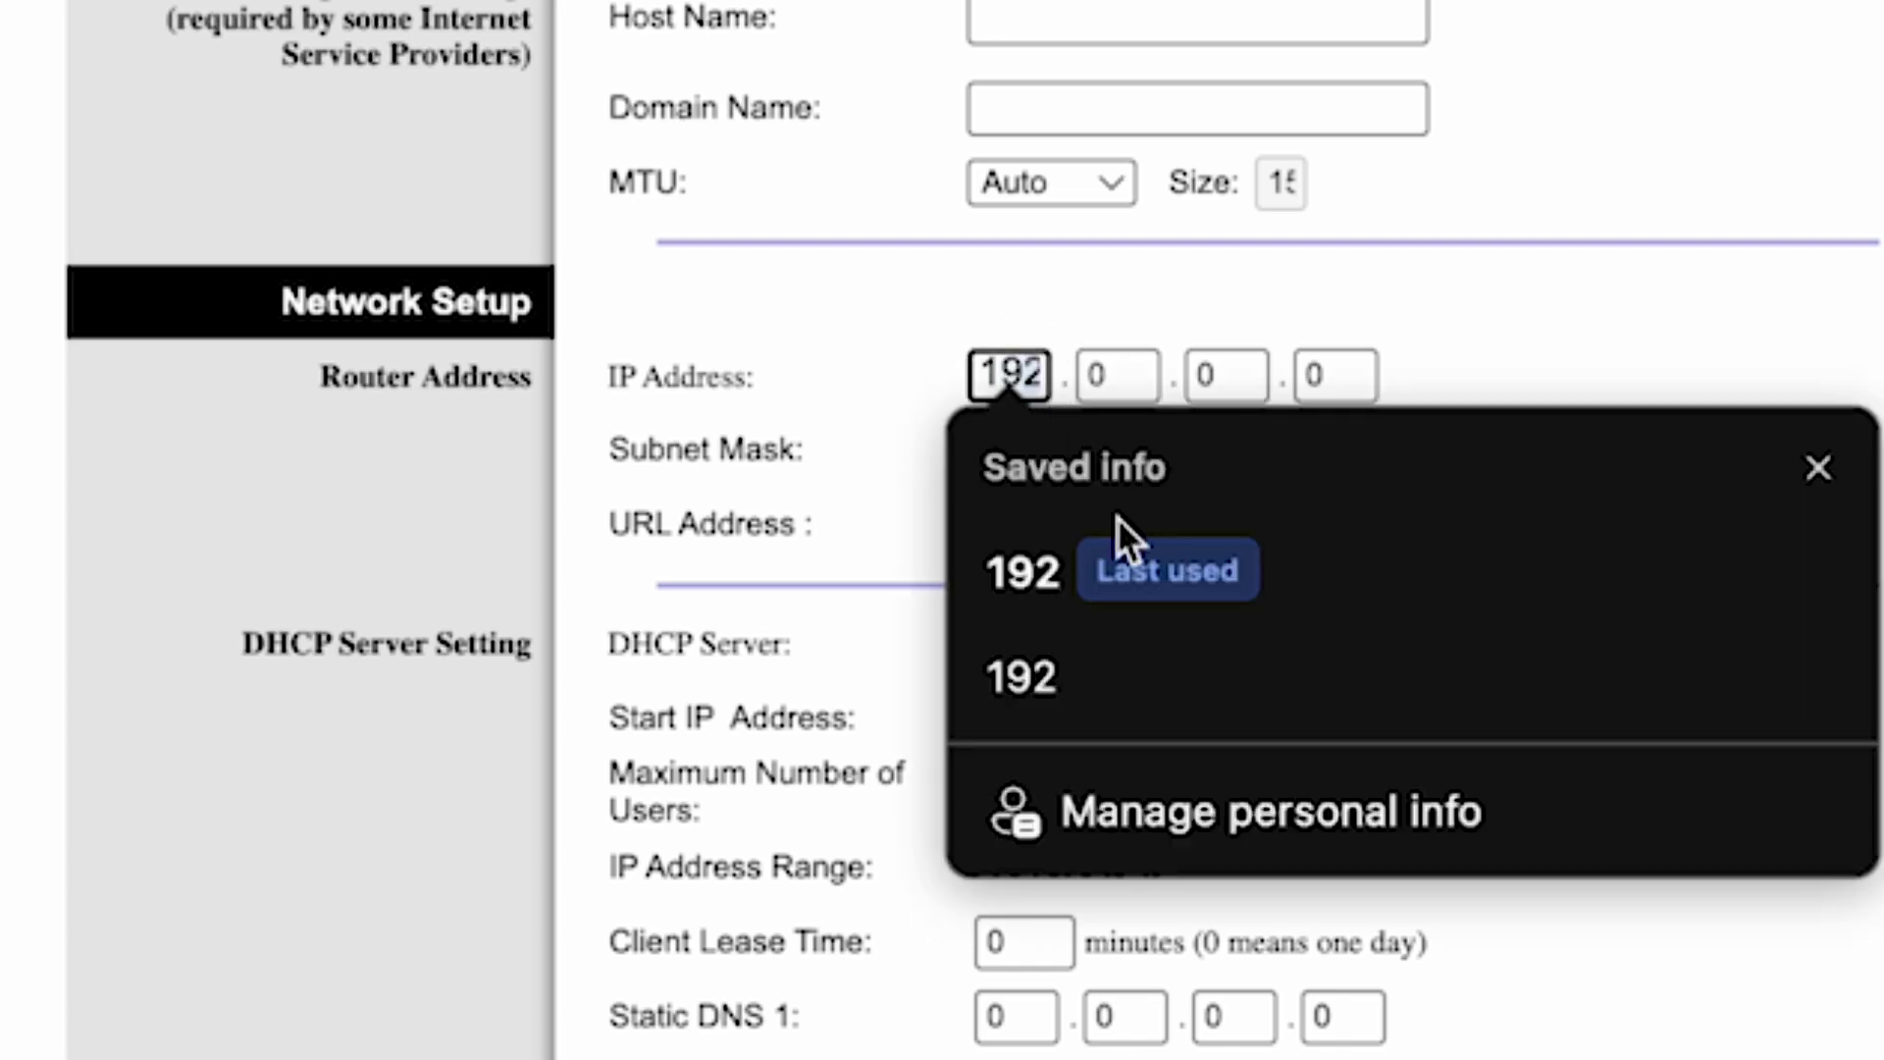
pyautogui.click(1050, 603)
pyautogui.click(1118, 376)
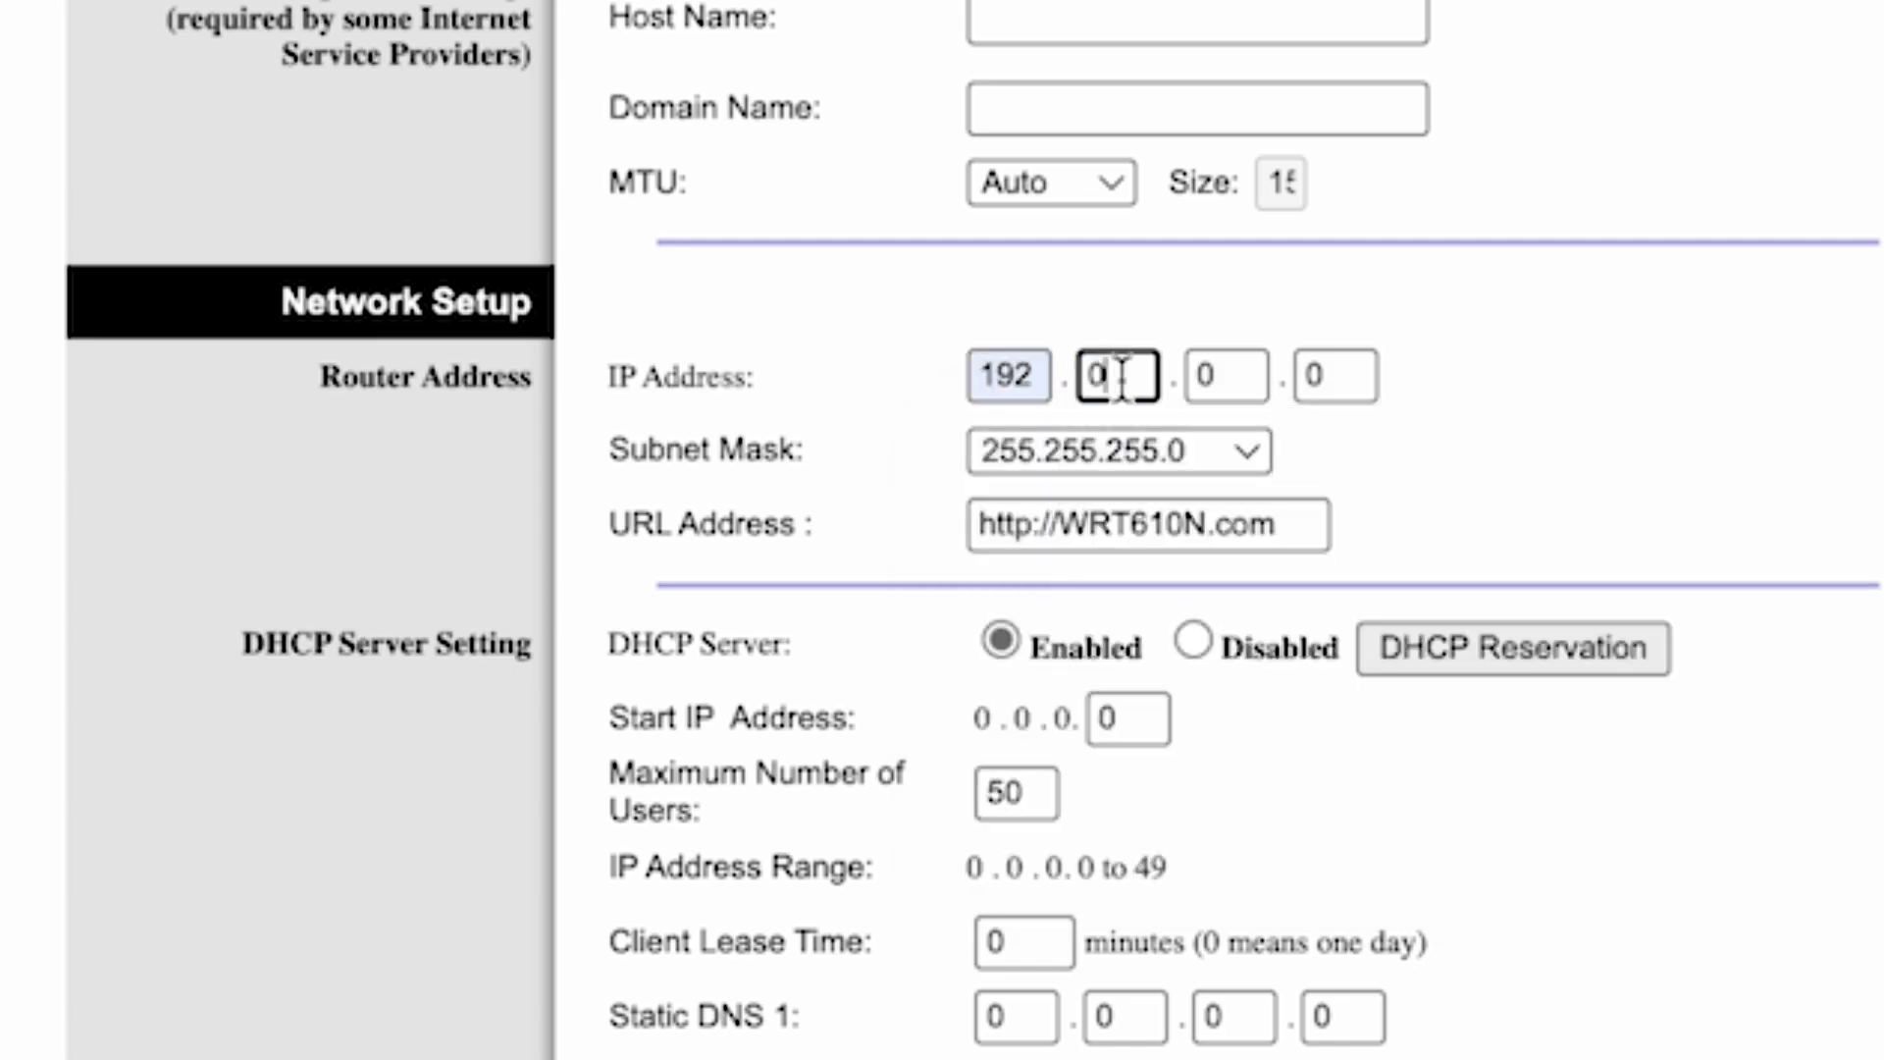
pyautogui.press('BackSpace')
pyautogui.write('168')
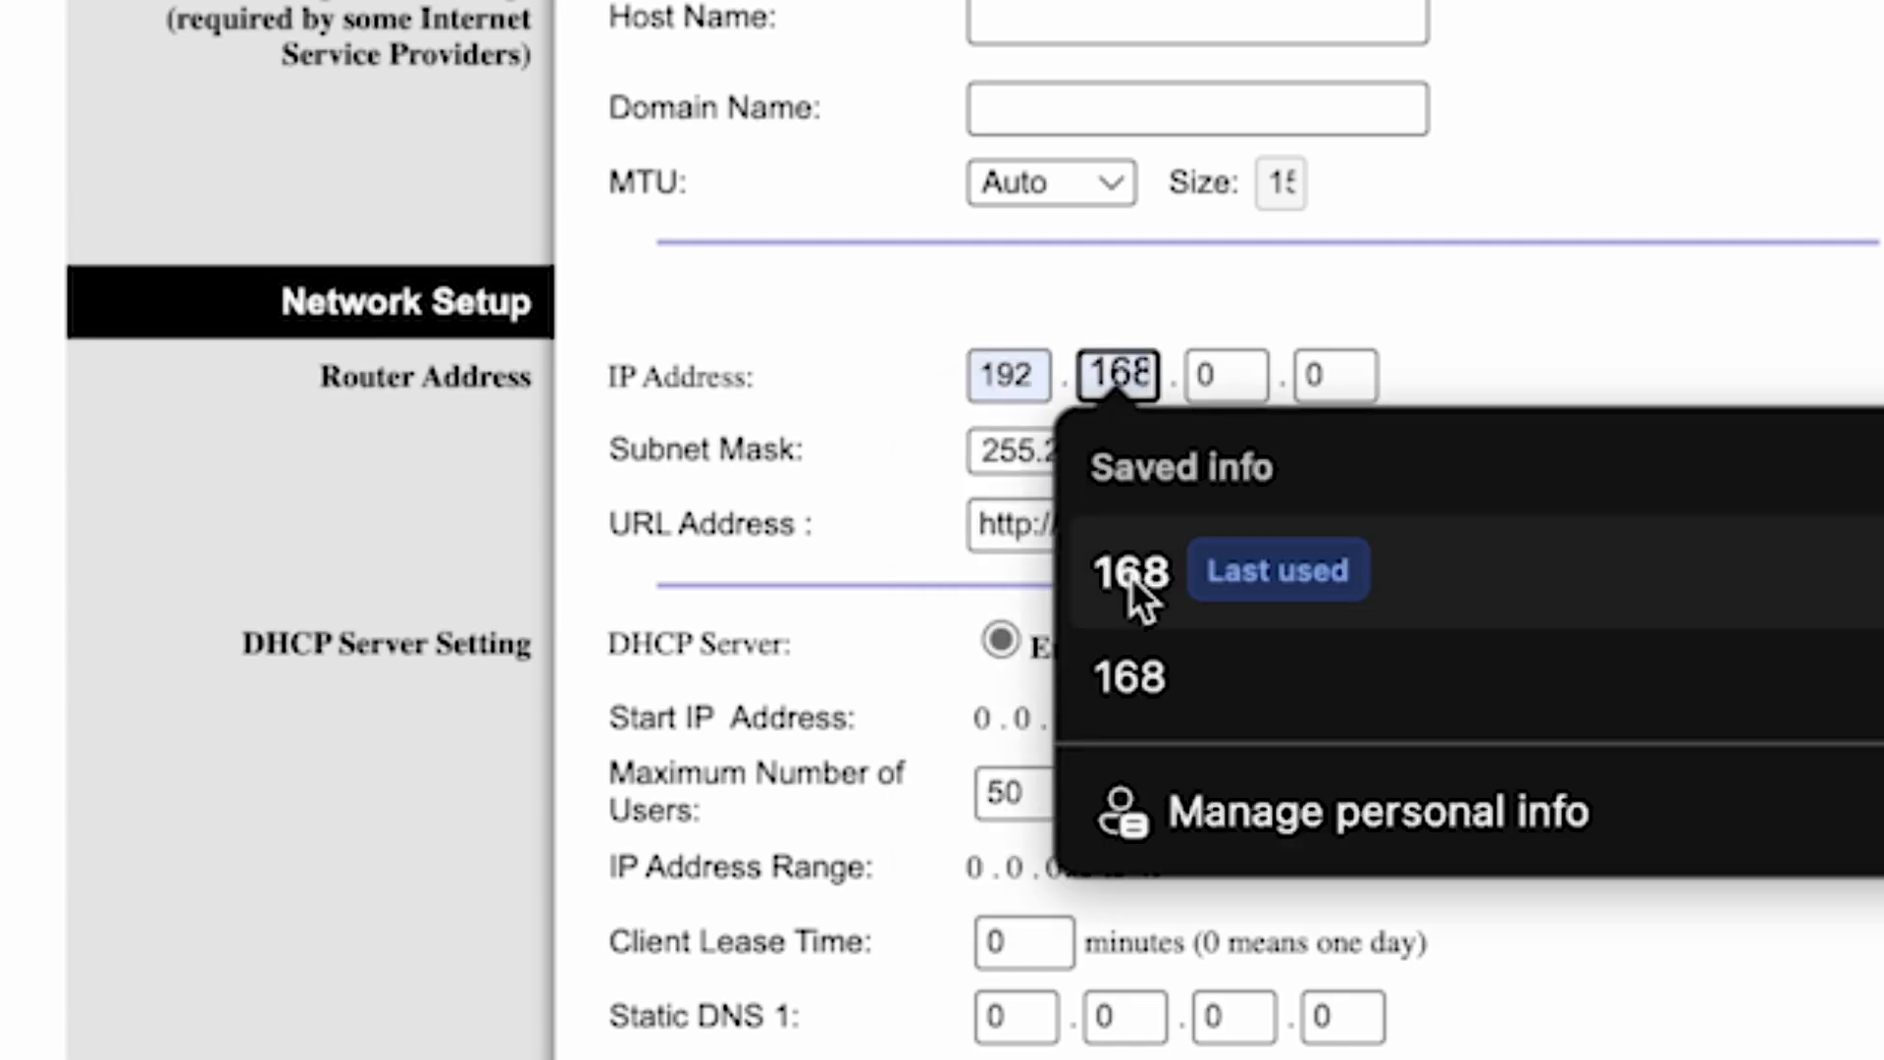
pyautogui.click(1131, 575)
# - Enter 1 and 1 as the last two parts, making the router IP 192.168.1.1
pyautogui.click(1225, 374)
pyautogui.press('BackSpace')
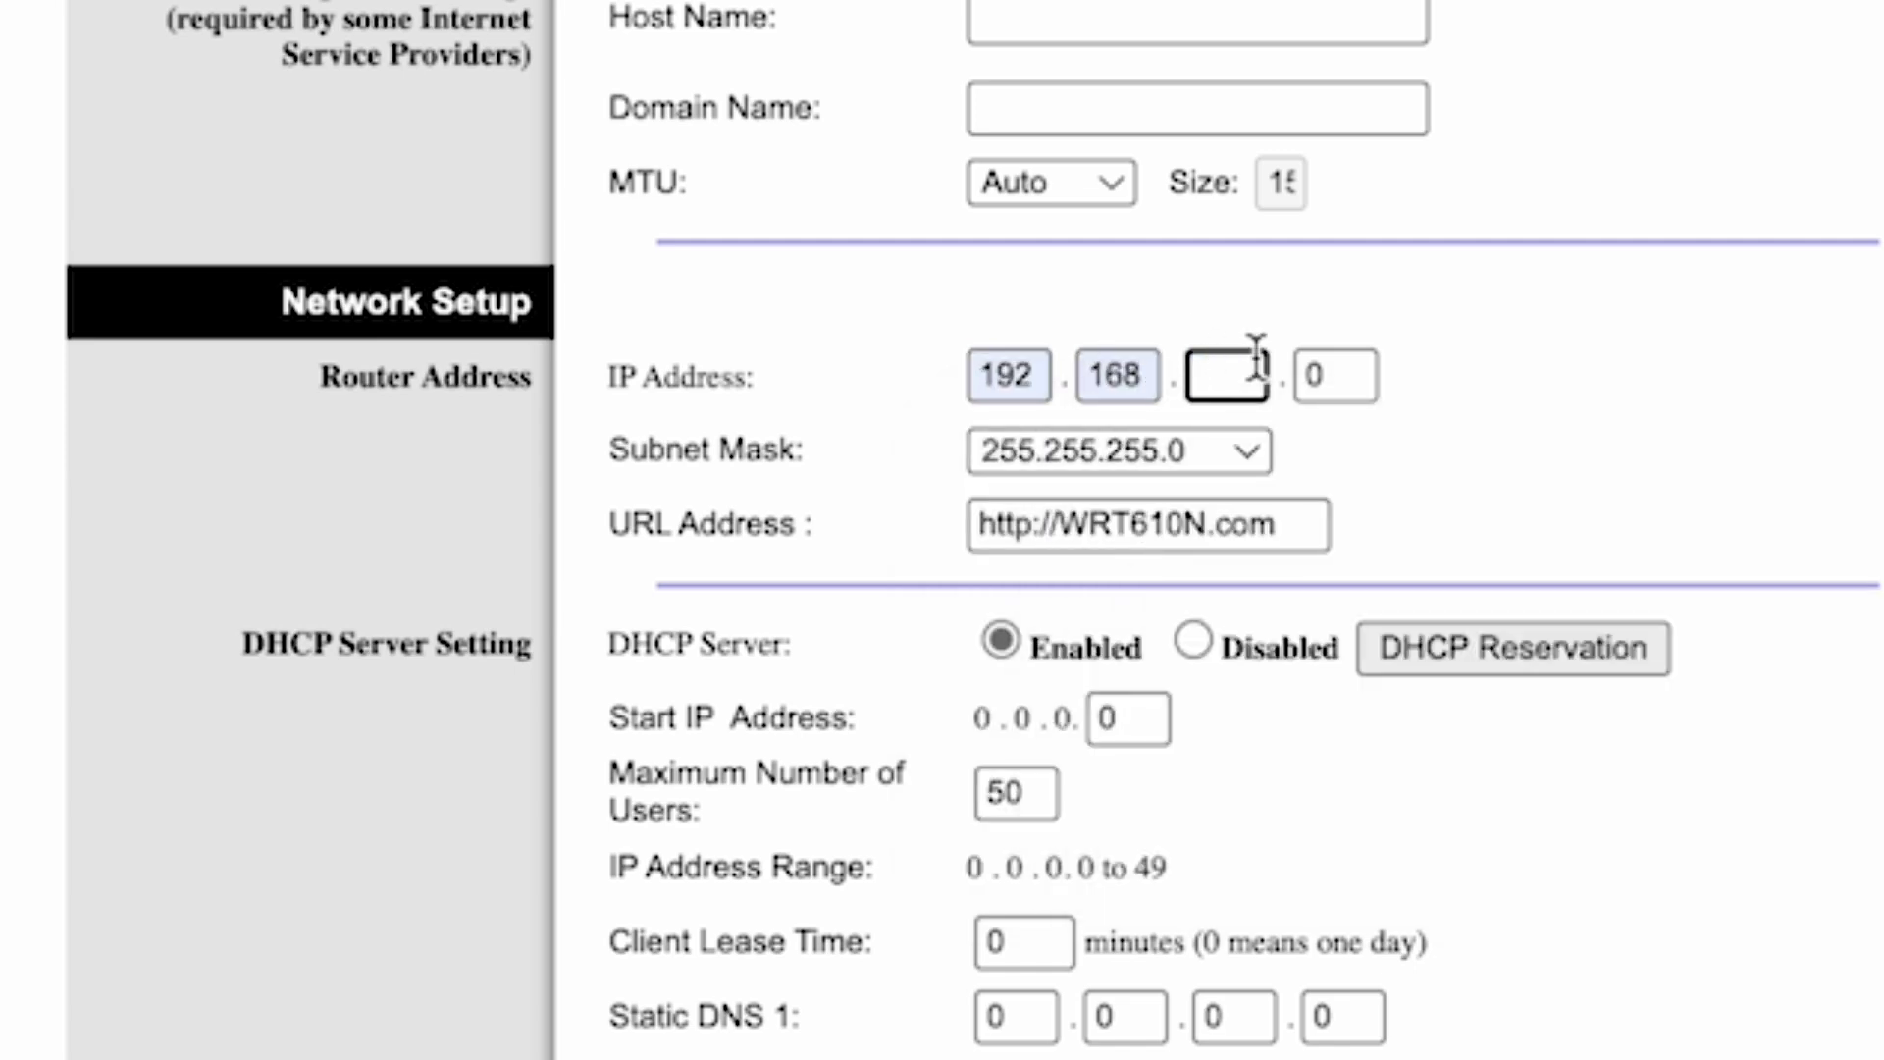
pyautogui.write('1')
pyautogui.click(1331, 375)
pyautogui.press('BackSpace')
pyautogui.write('1')
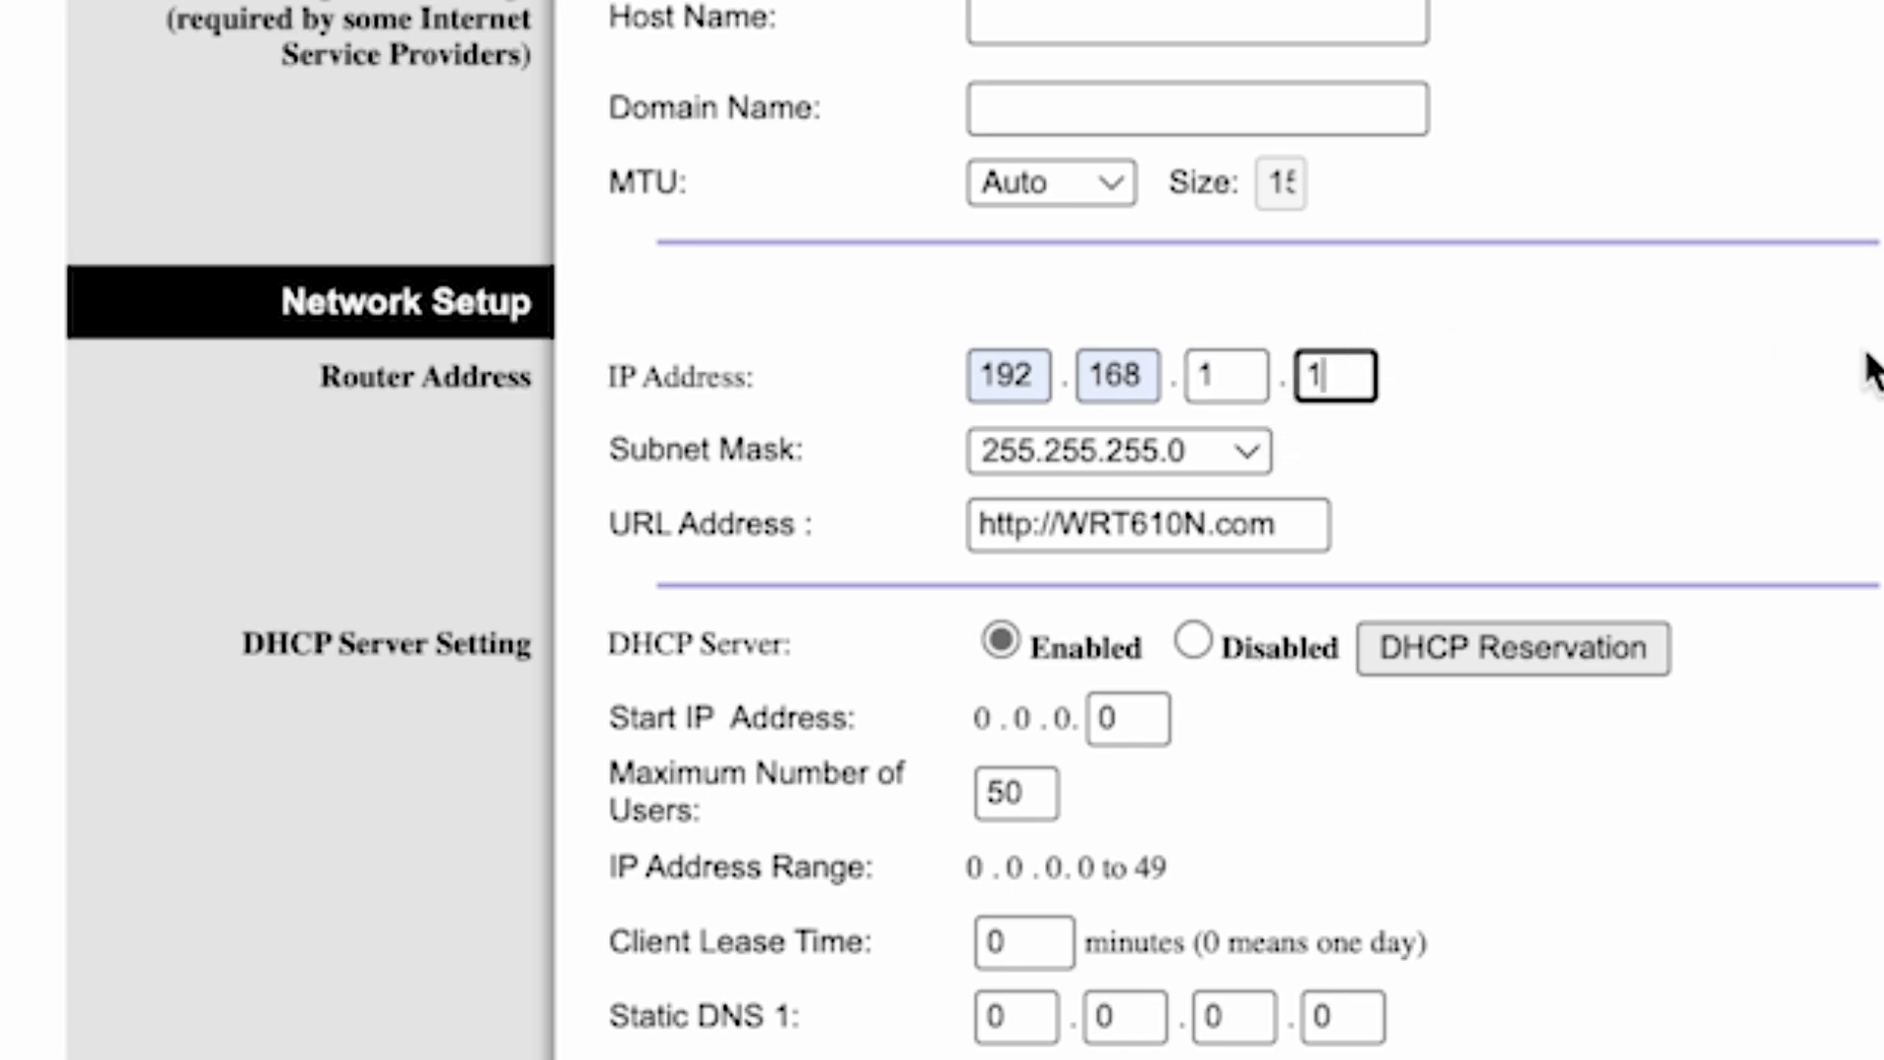
pyautogui.click(1864, 370)
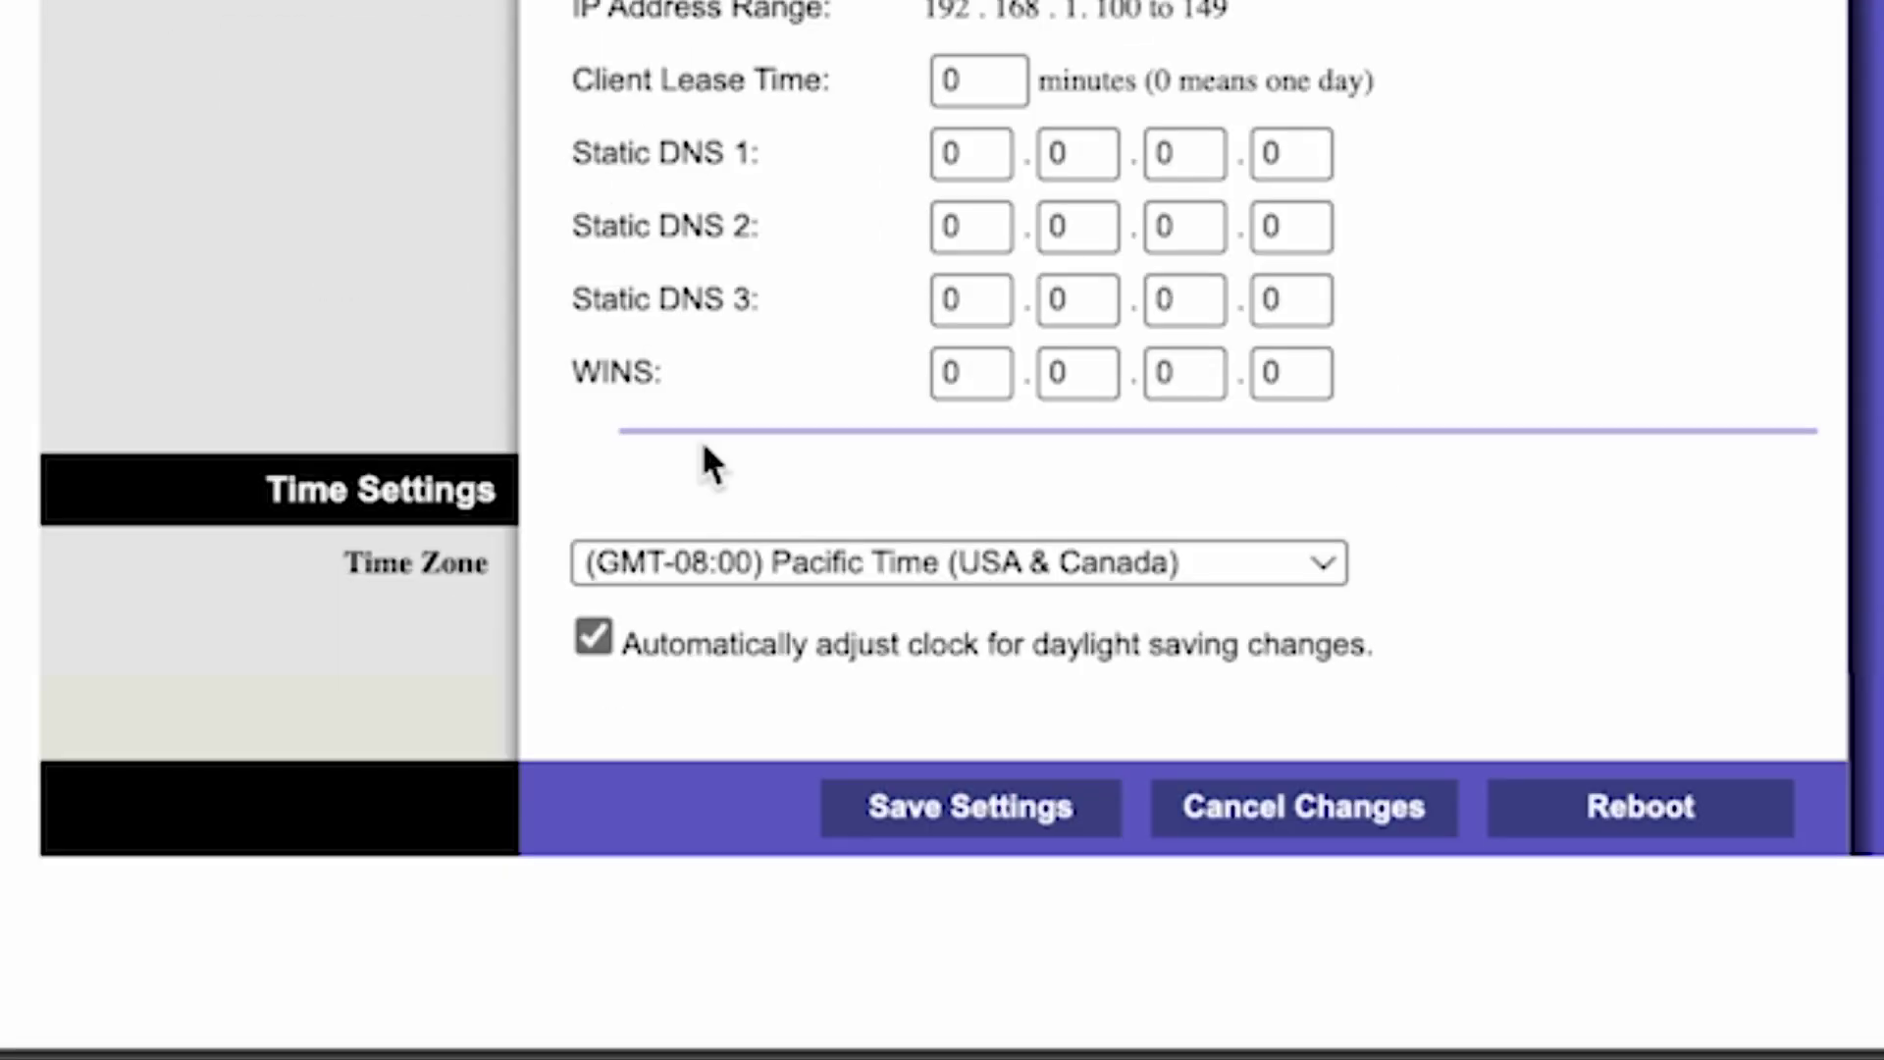
# - Set the time zone to (GMT+12:00) New Zealand and save the Basic Setup settings
pyautogui.click(1280, 559)
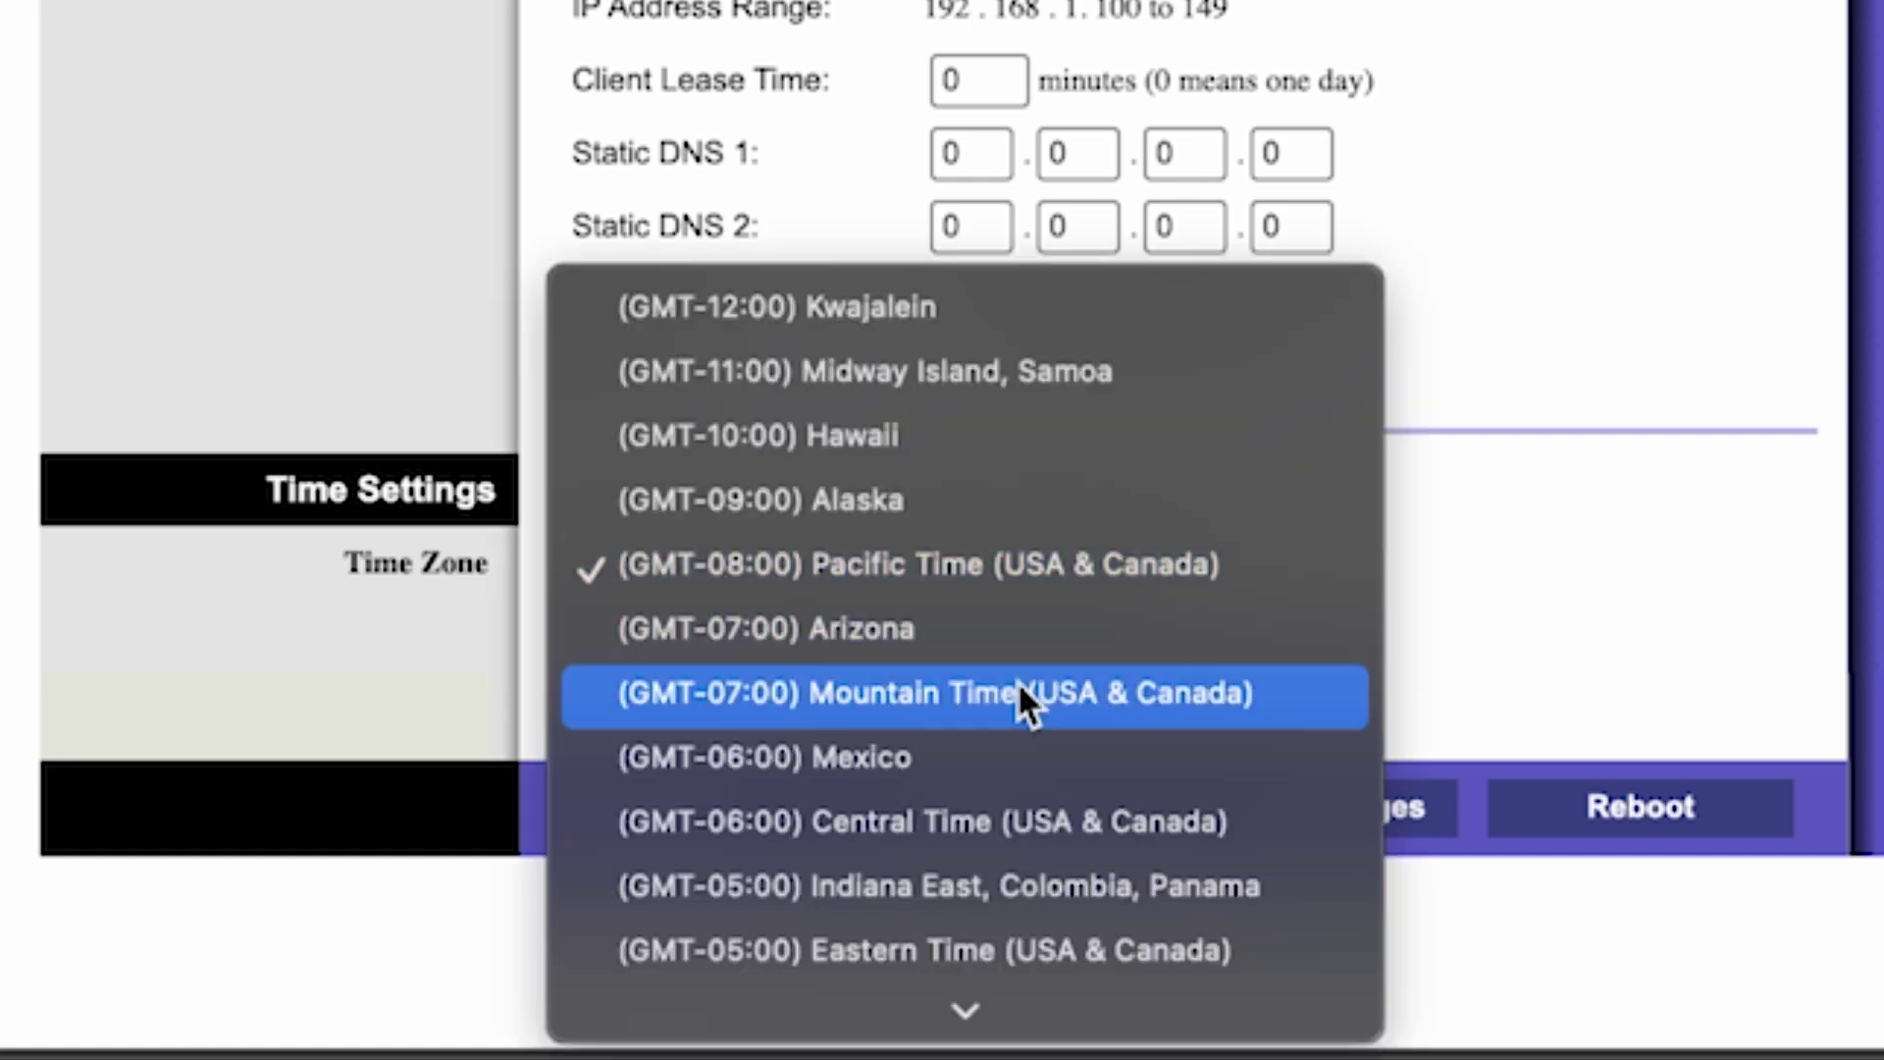
pyautogui.scroll(-10, 1017, 686)
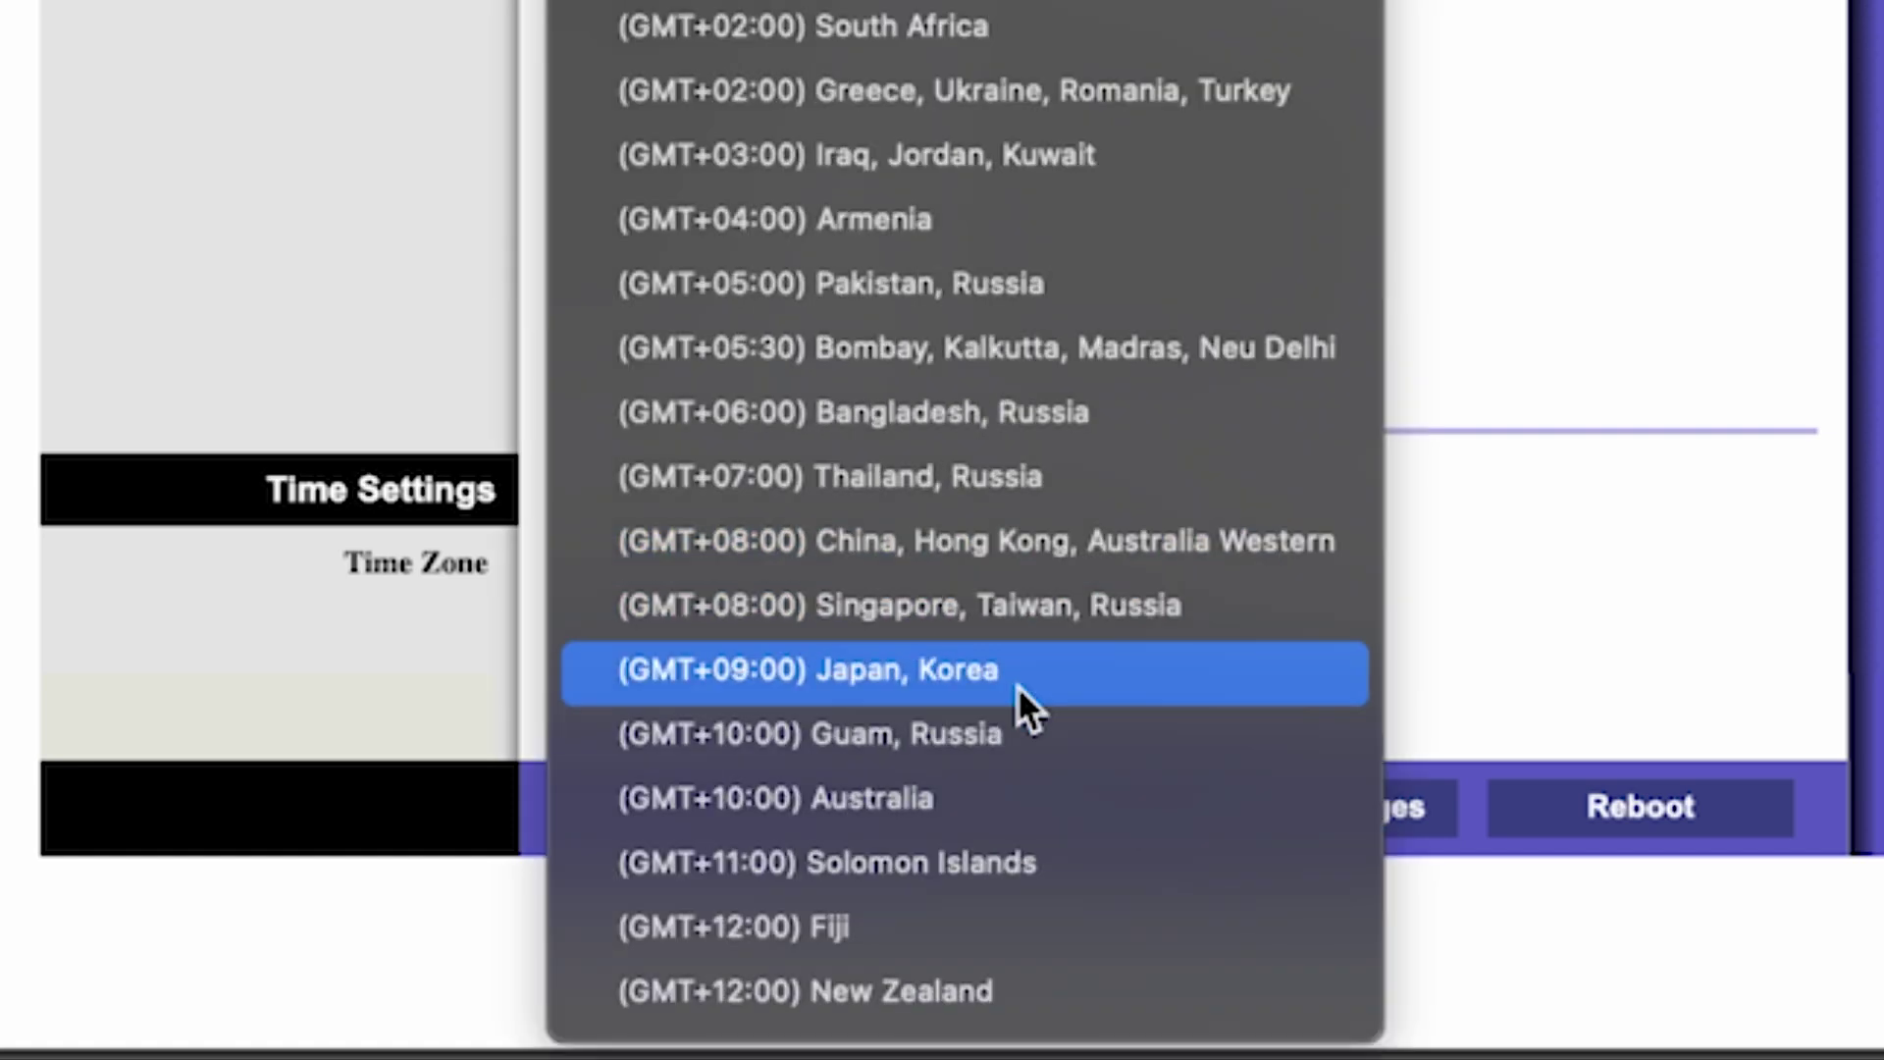
pyautogui.click(928, 987)
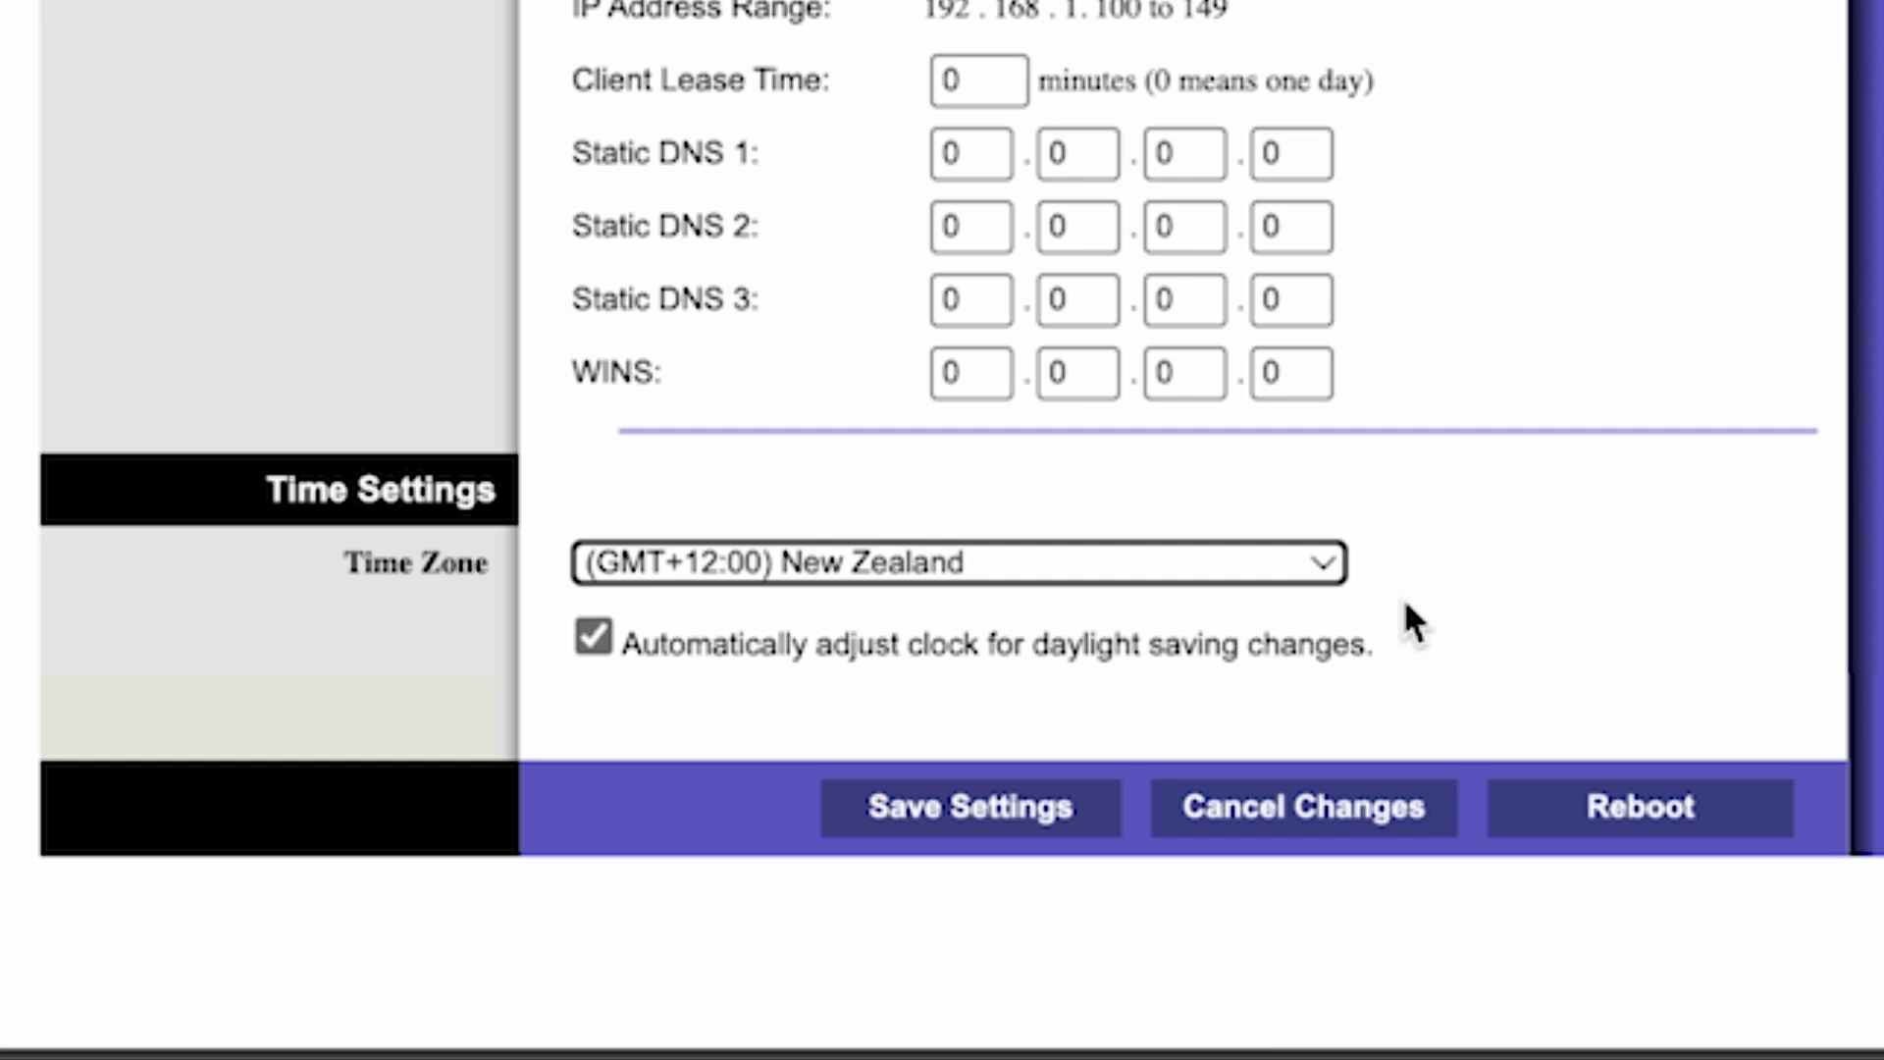
pyautogui.click(1008, 826)
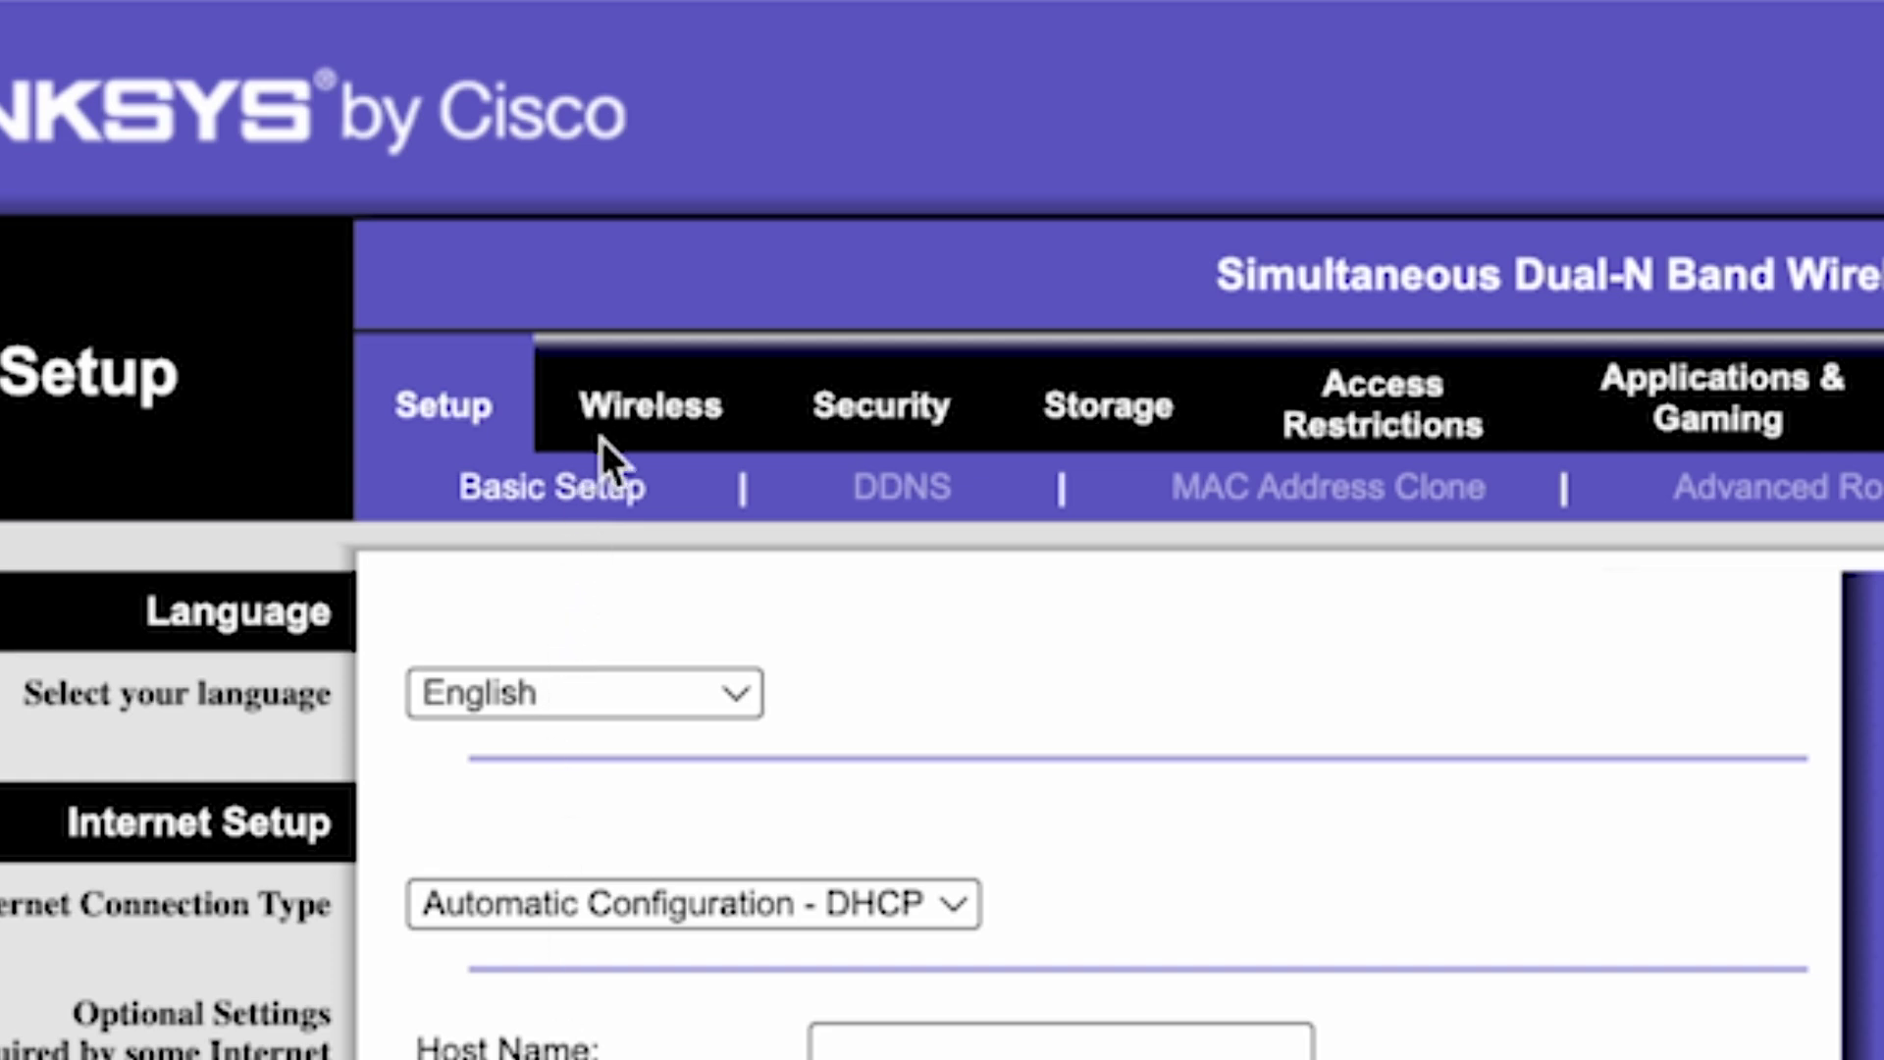
pyautogui.click(645, 405)
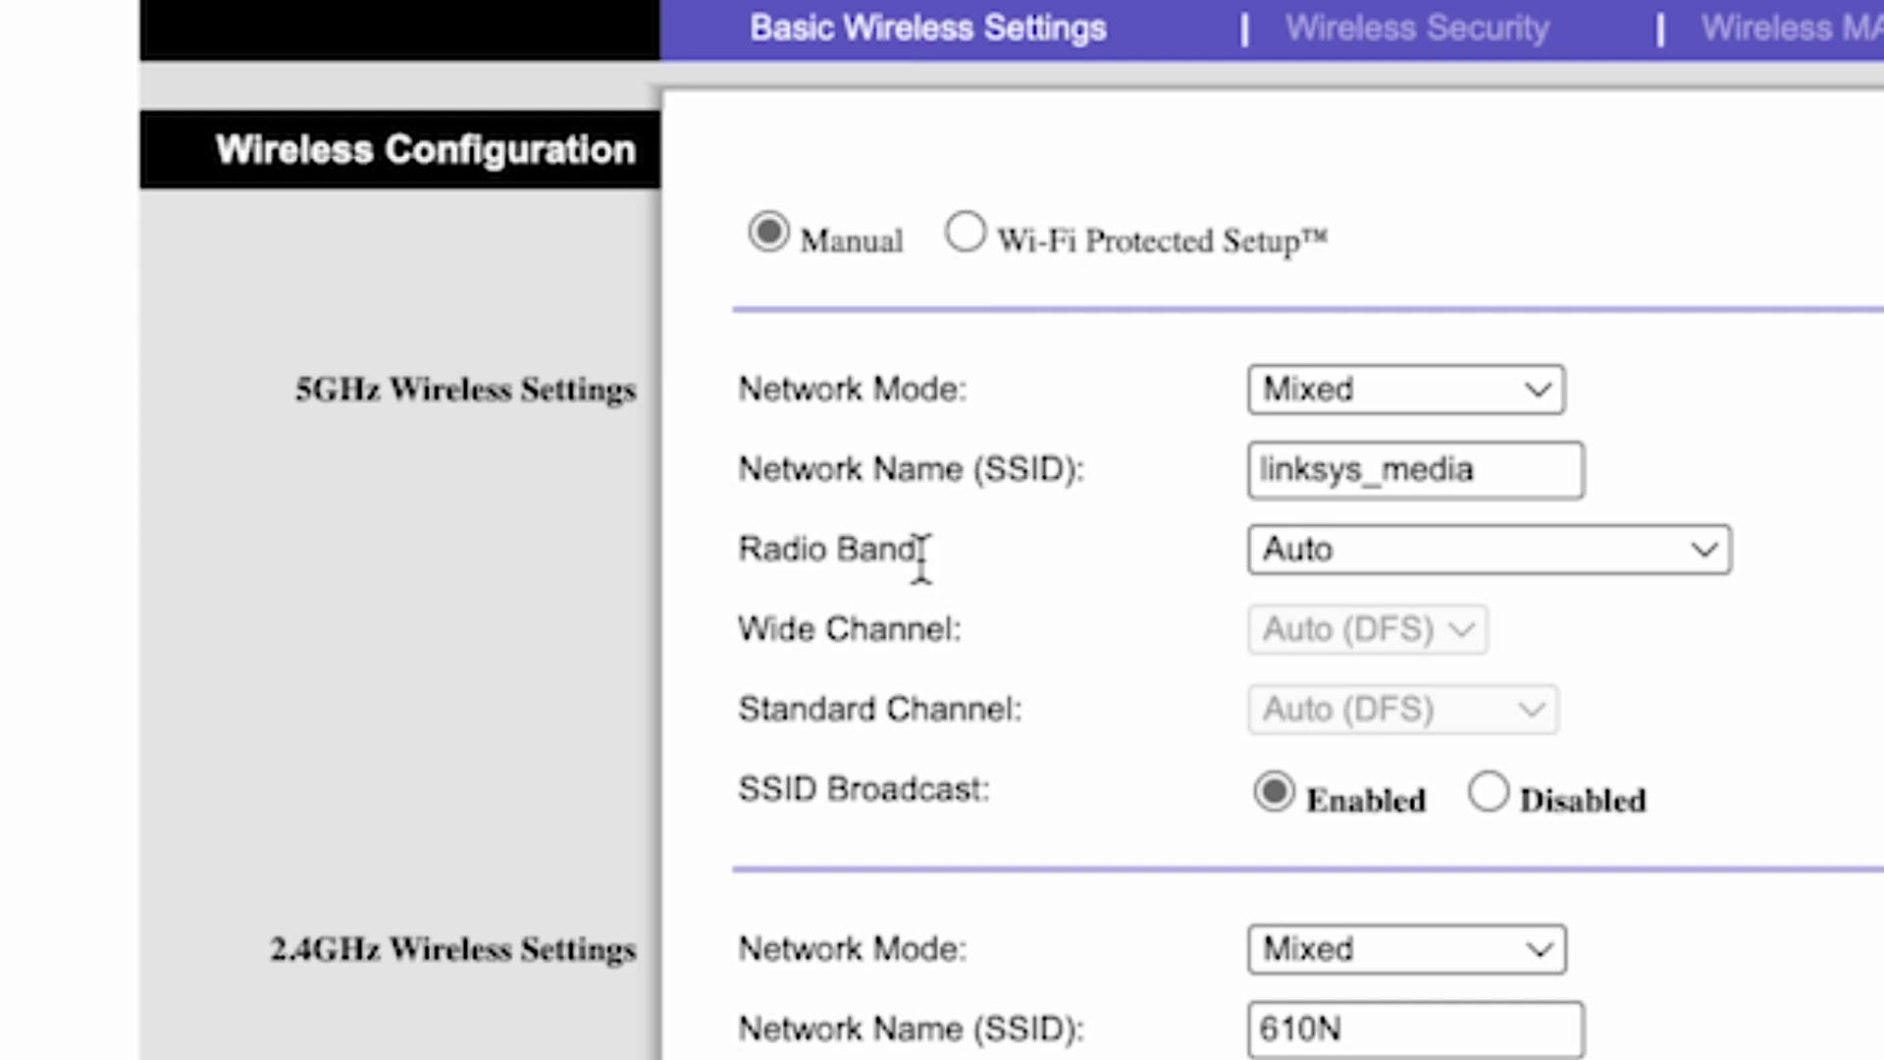
# - Shorten the 5GHz network name from linksys_media to linksys and save it
pyautogui.click(1378, 469)
pyautogui.moveTo(1364, 470); pyautogui.dragTo(1580, 469)
pyautogui.press('BackSpace')
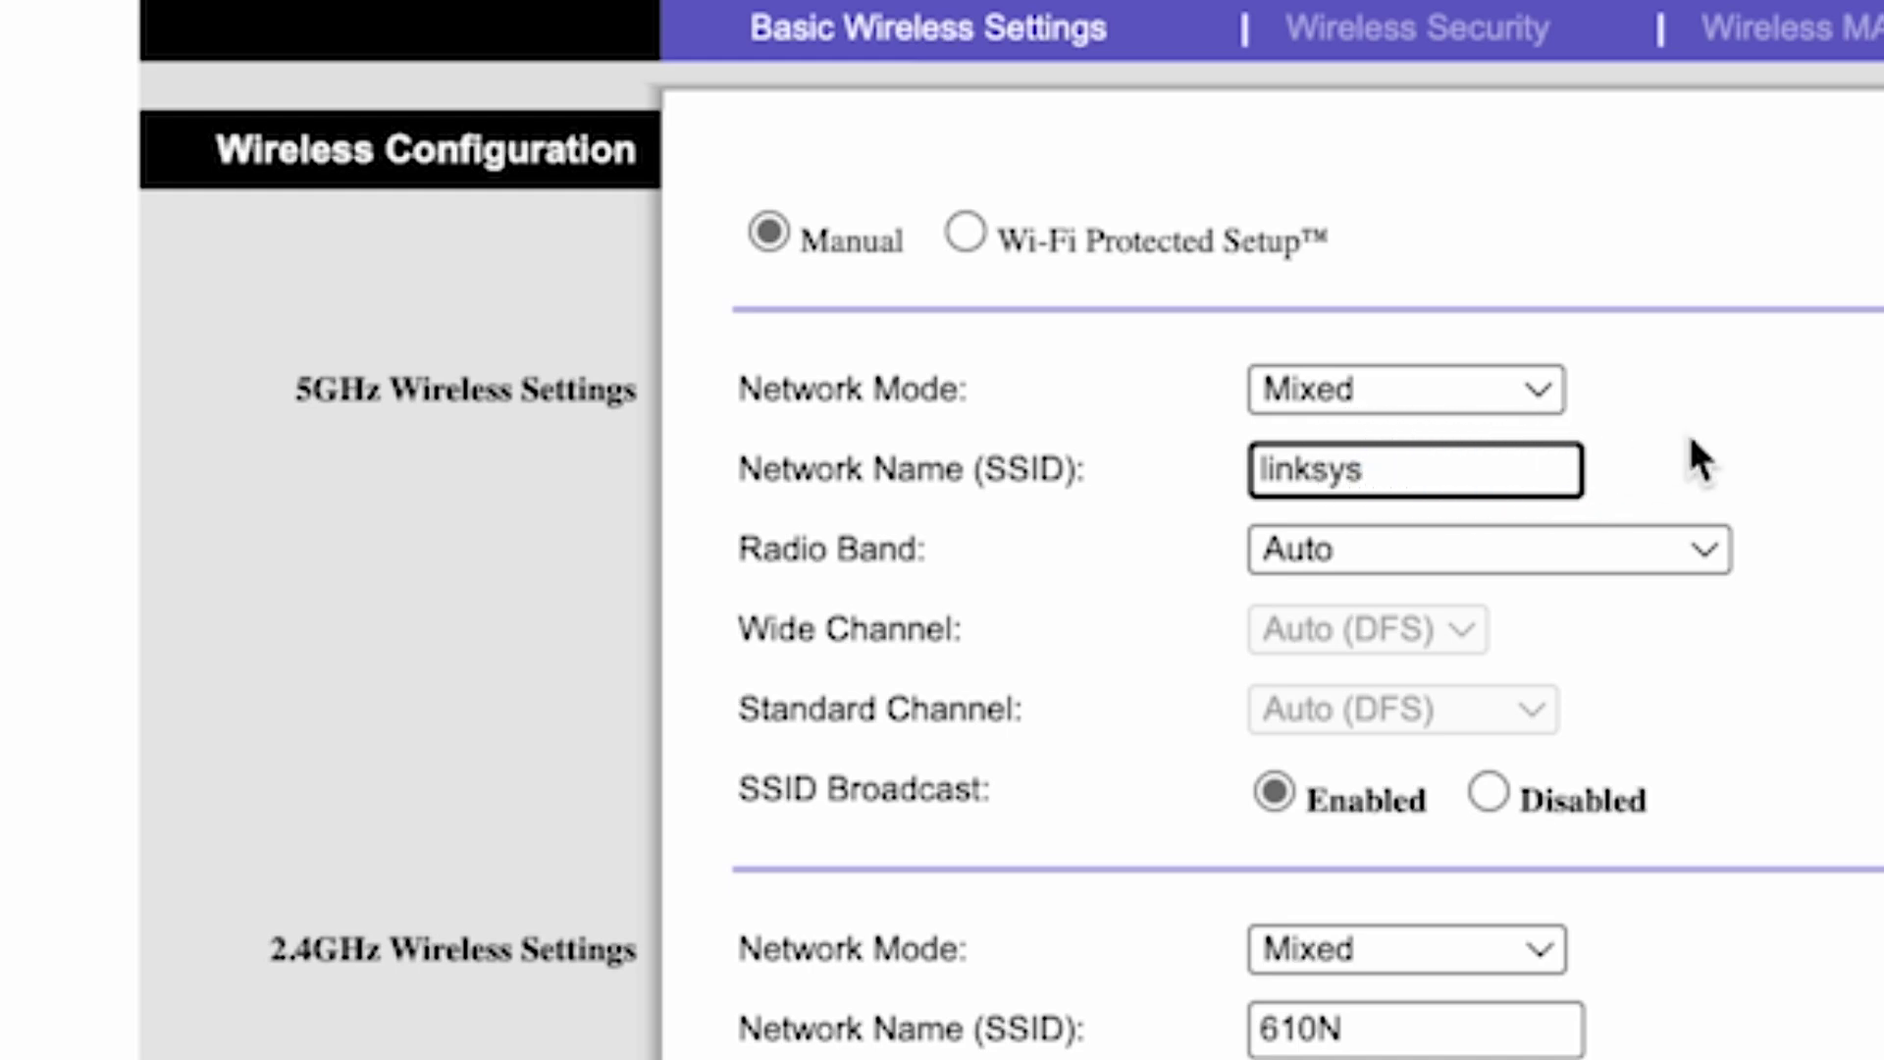
pyautogui.click(1716, 430)
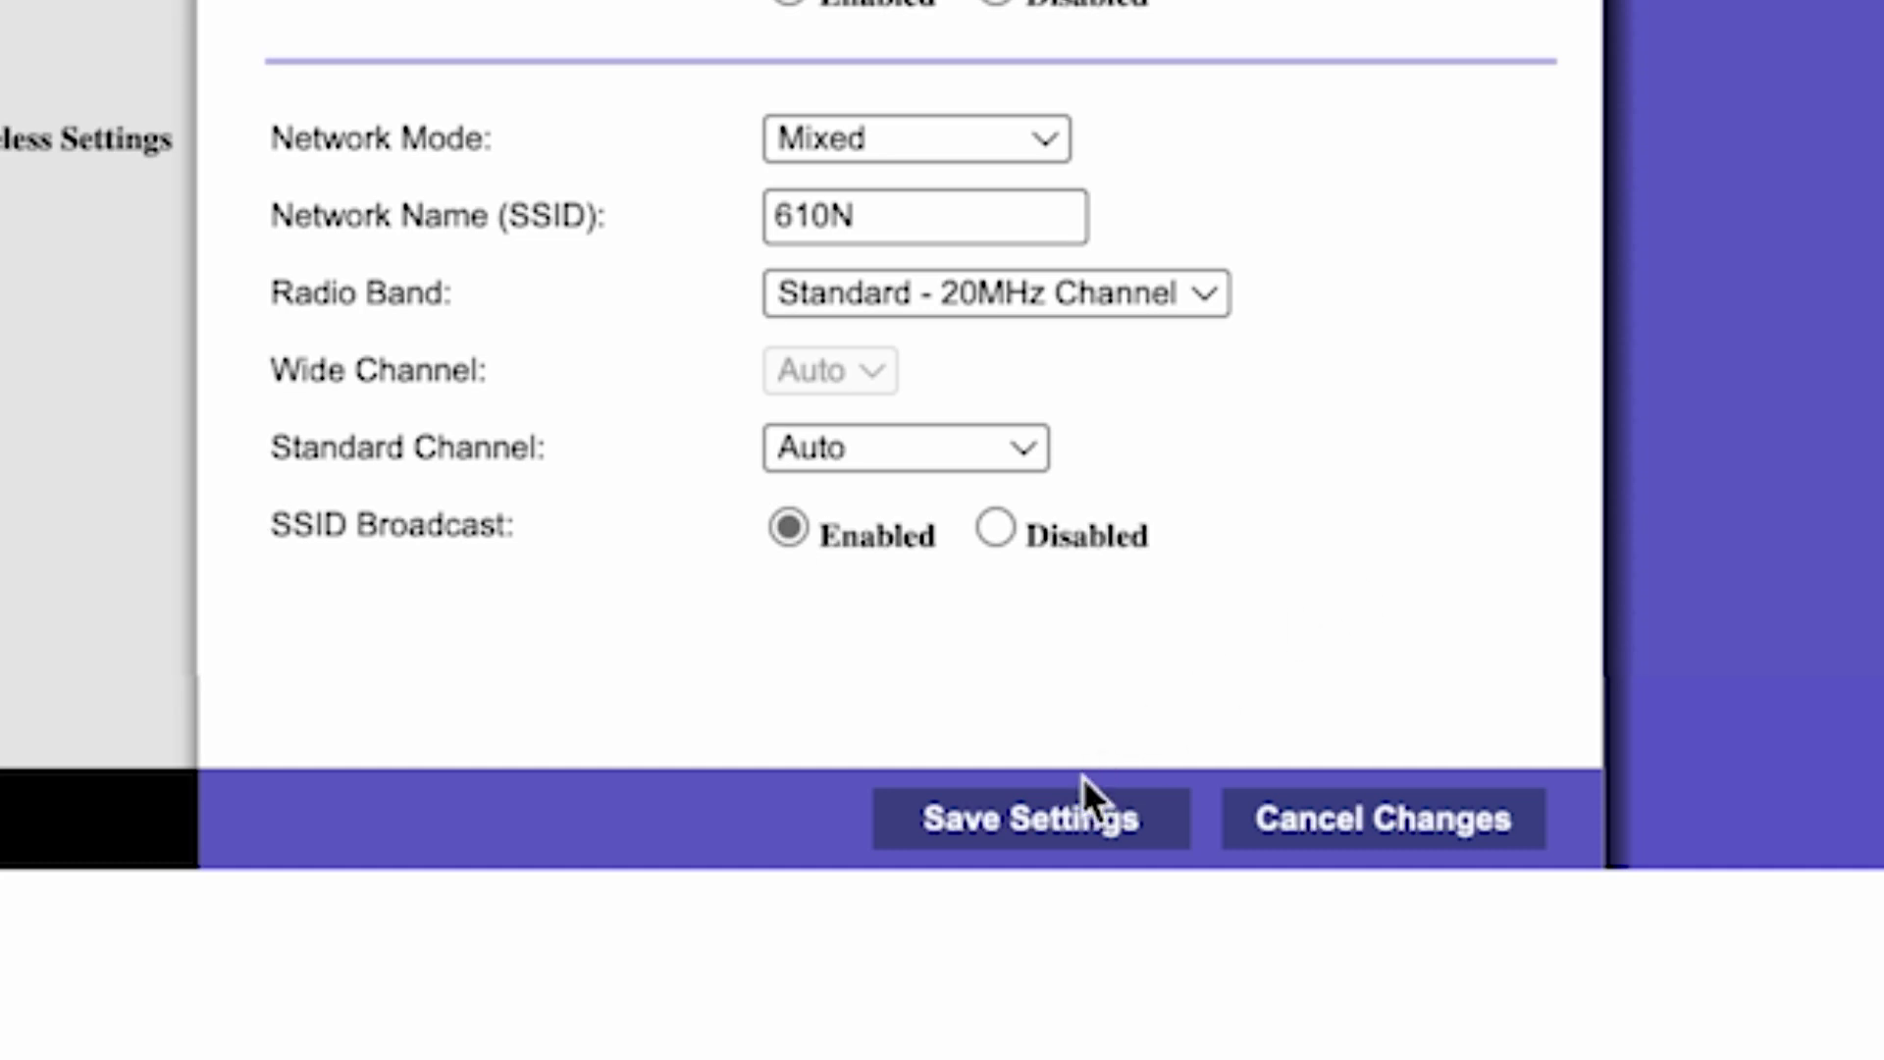
pyautogui.click(1058, 844)
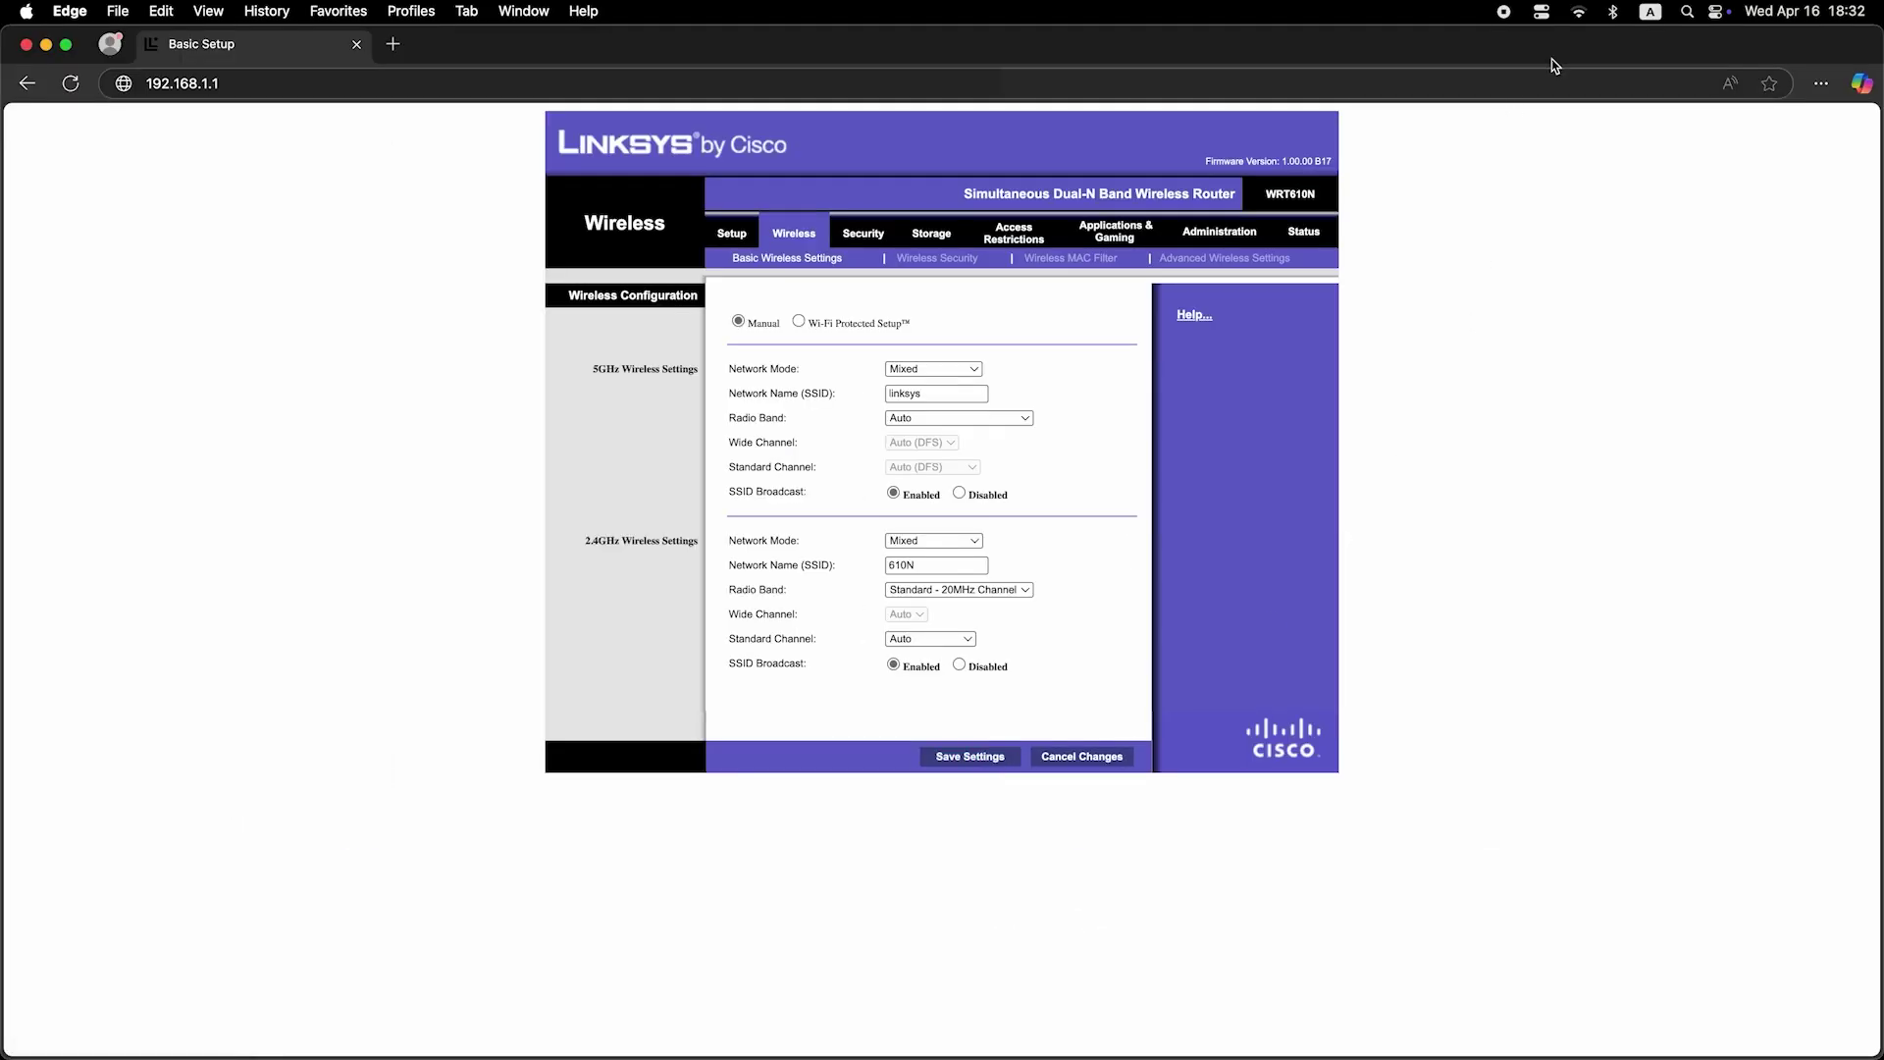
pyautogui.click(1581, 12)
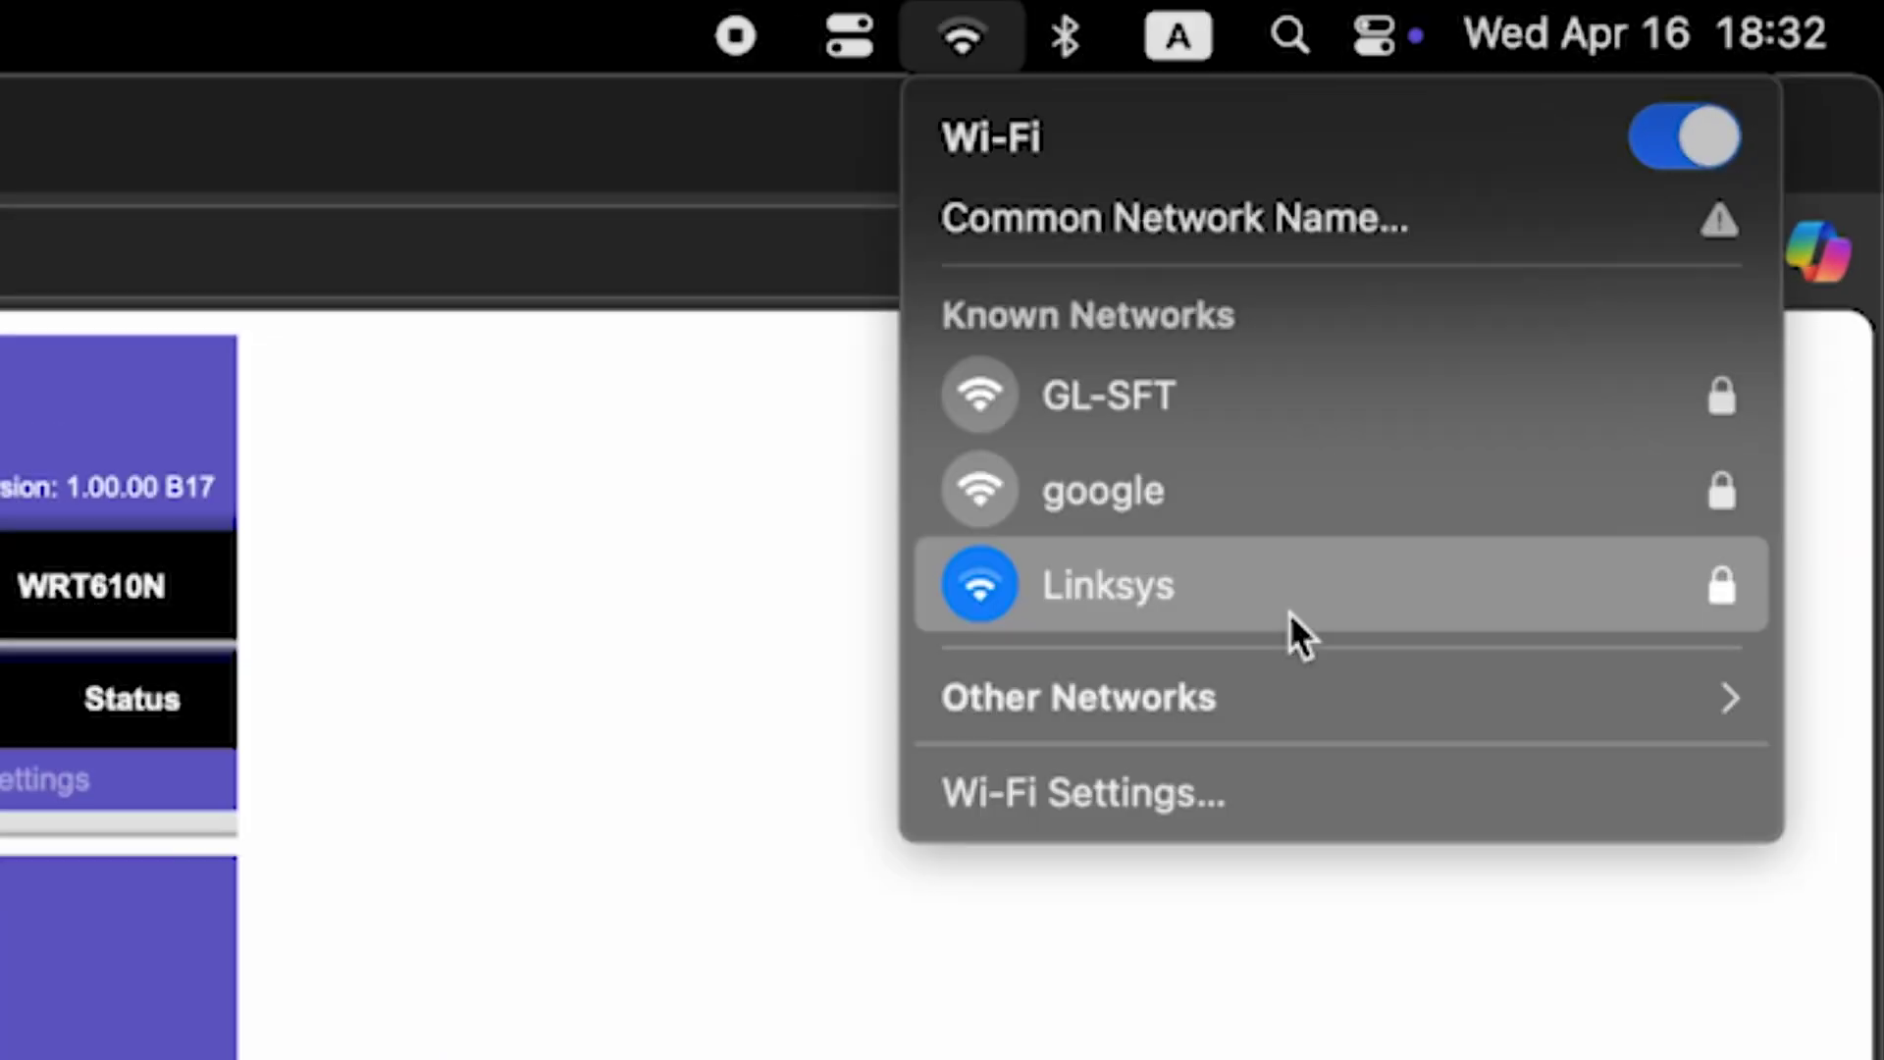
pyautogui.click(1223, 584)
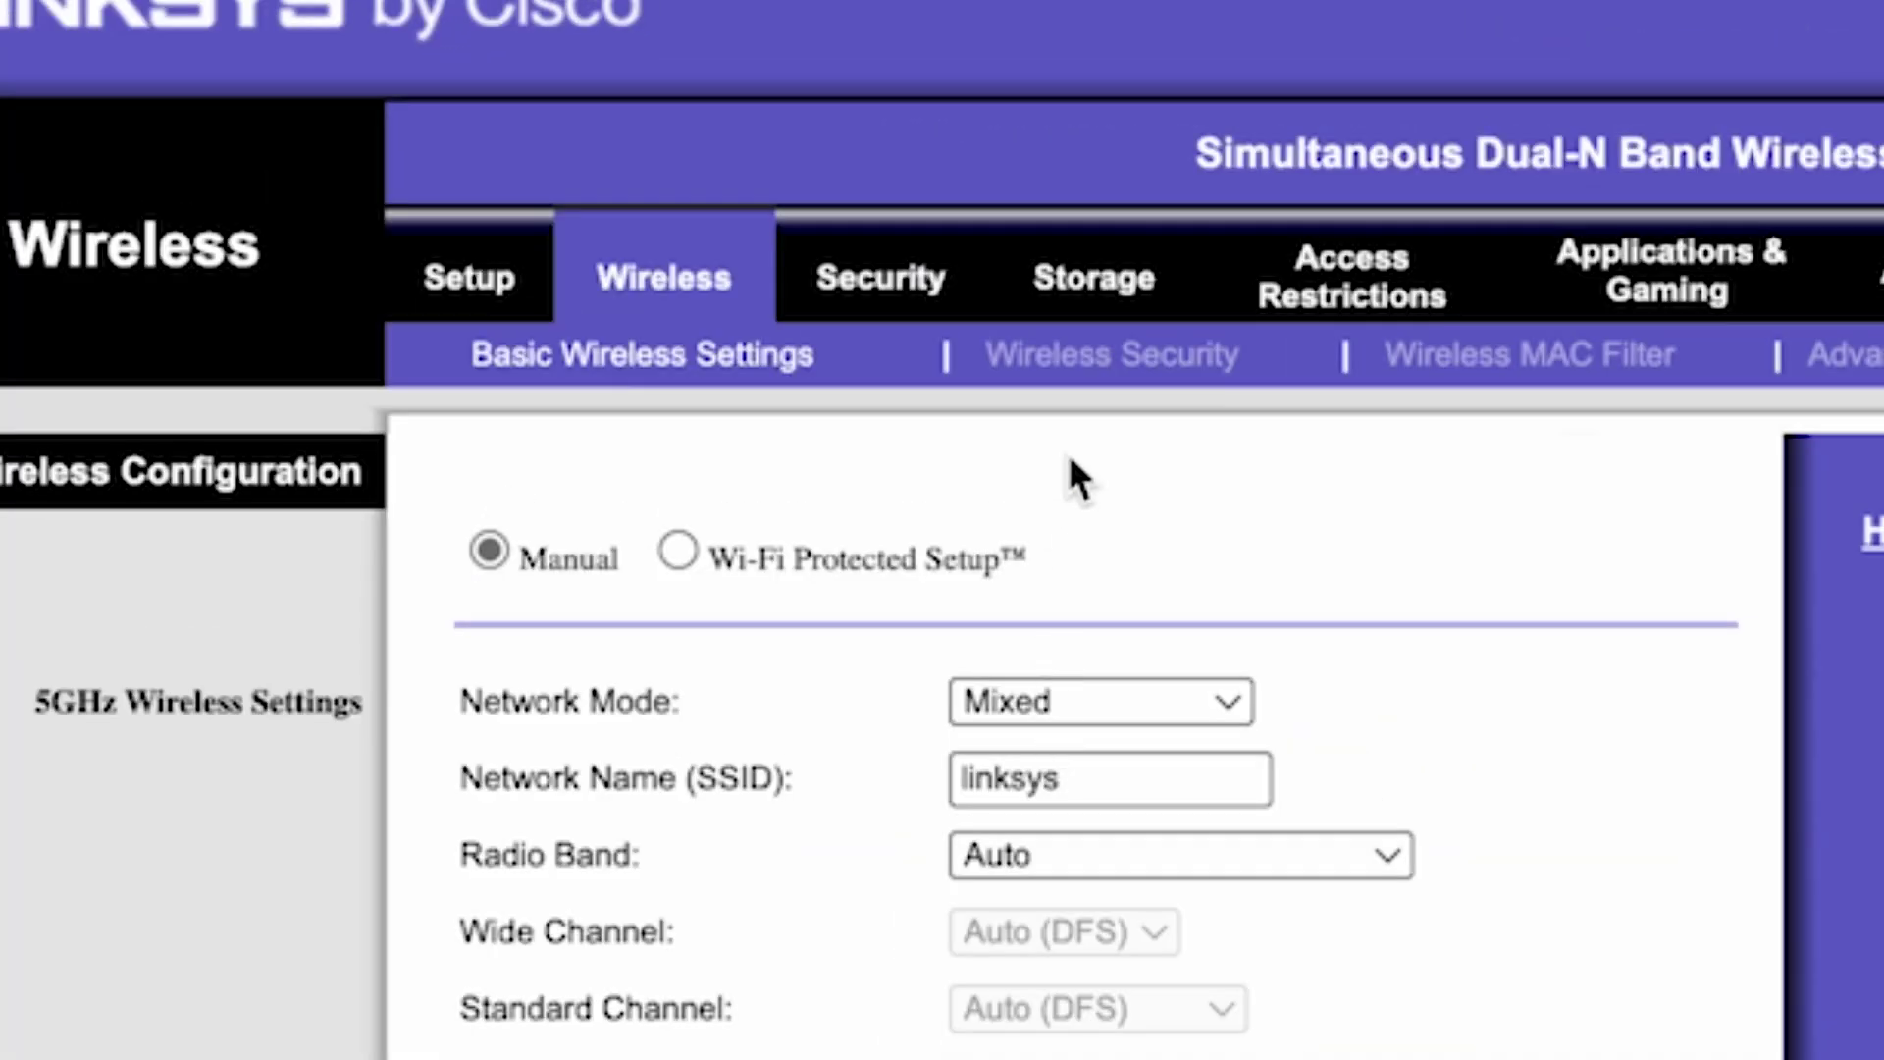
# - Save the 2.4GHz WPA2-Personal wireless security settings with the Wi-Fi passphrase
pyautogui.click(1156, 365)
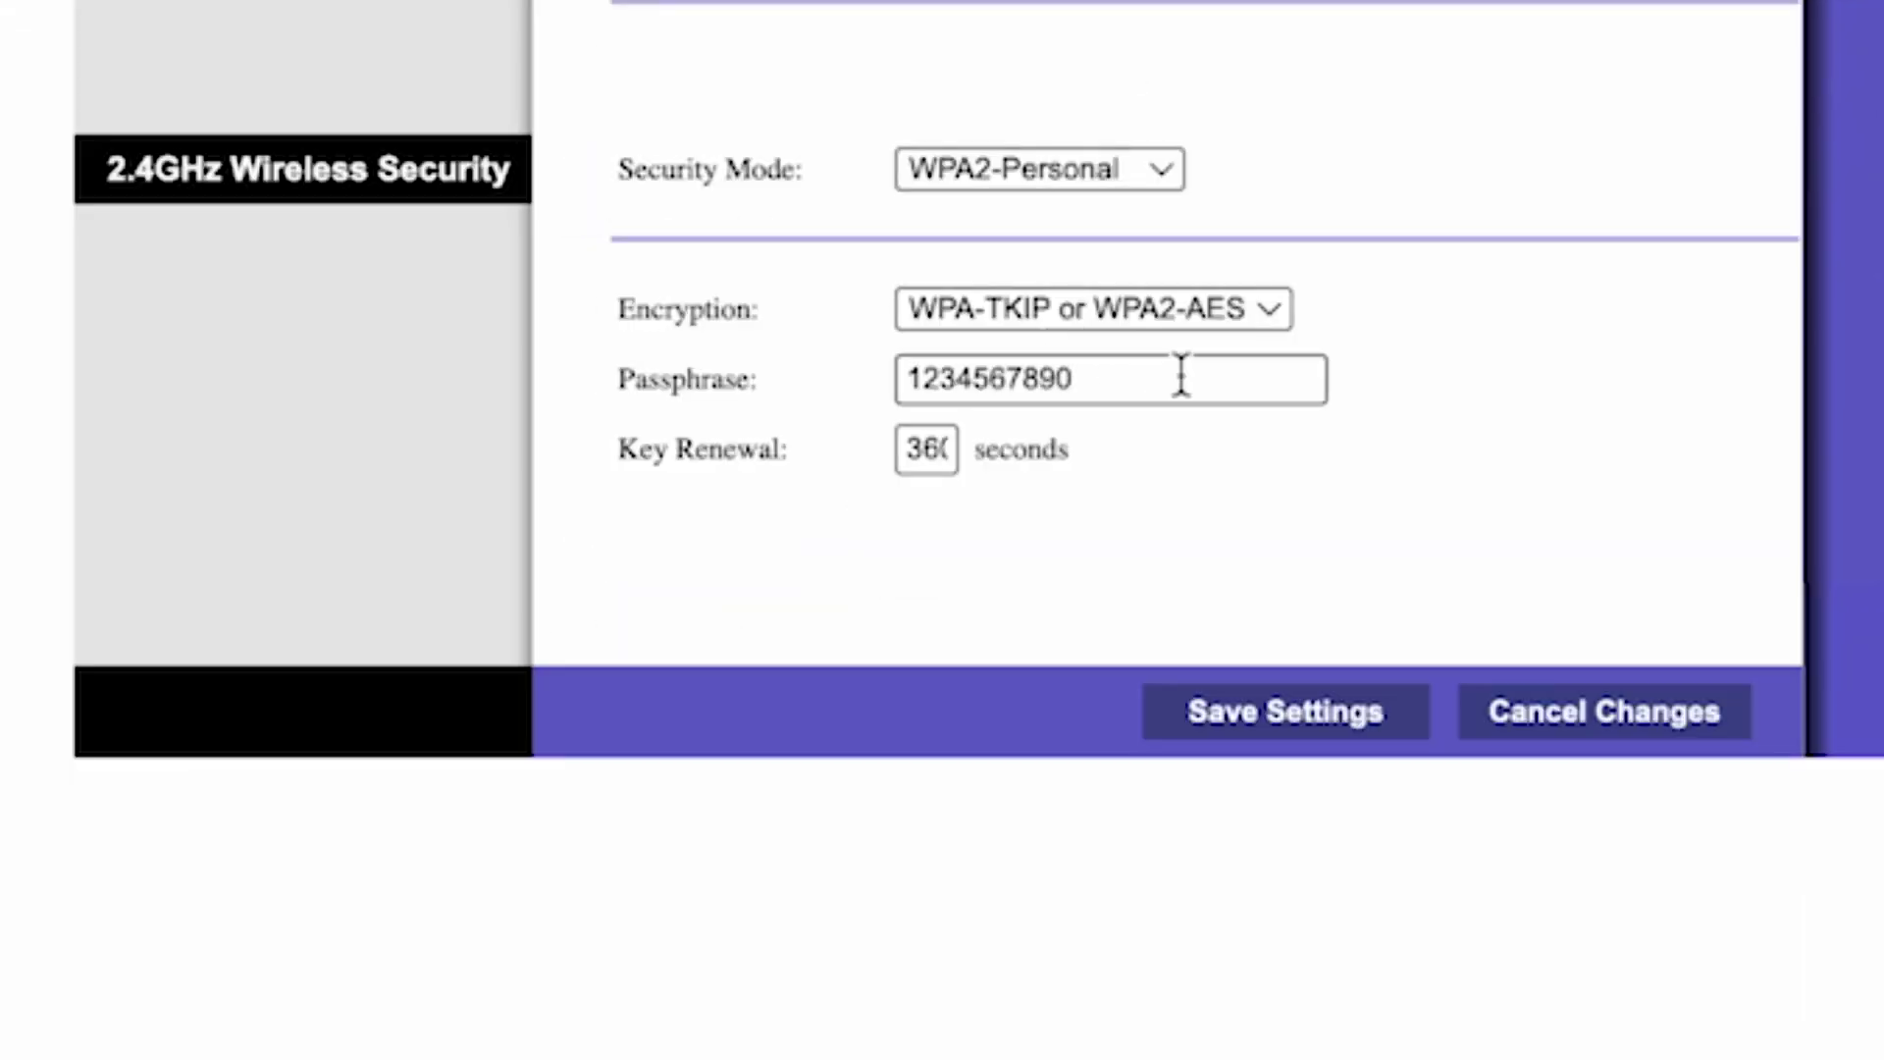
pyautogui.click(1182, 378)
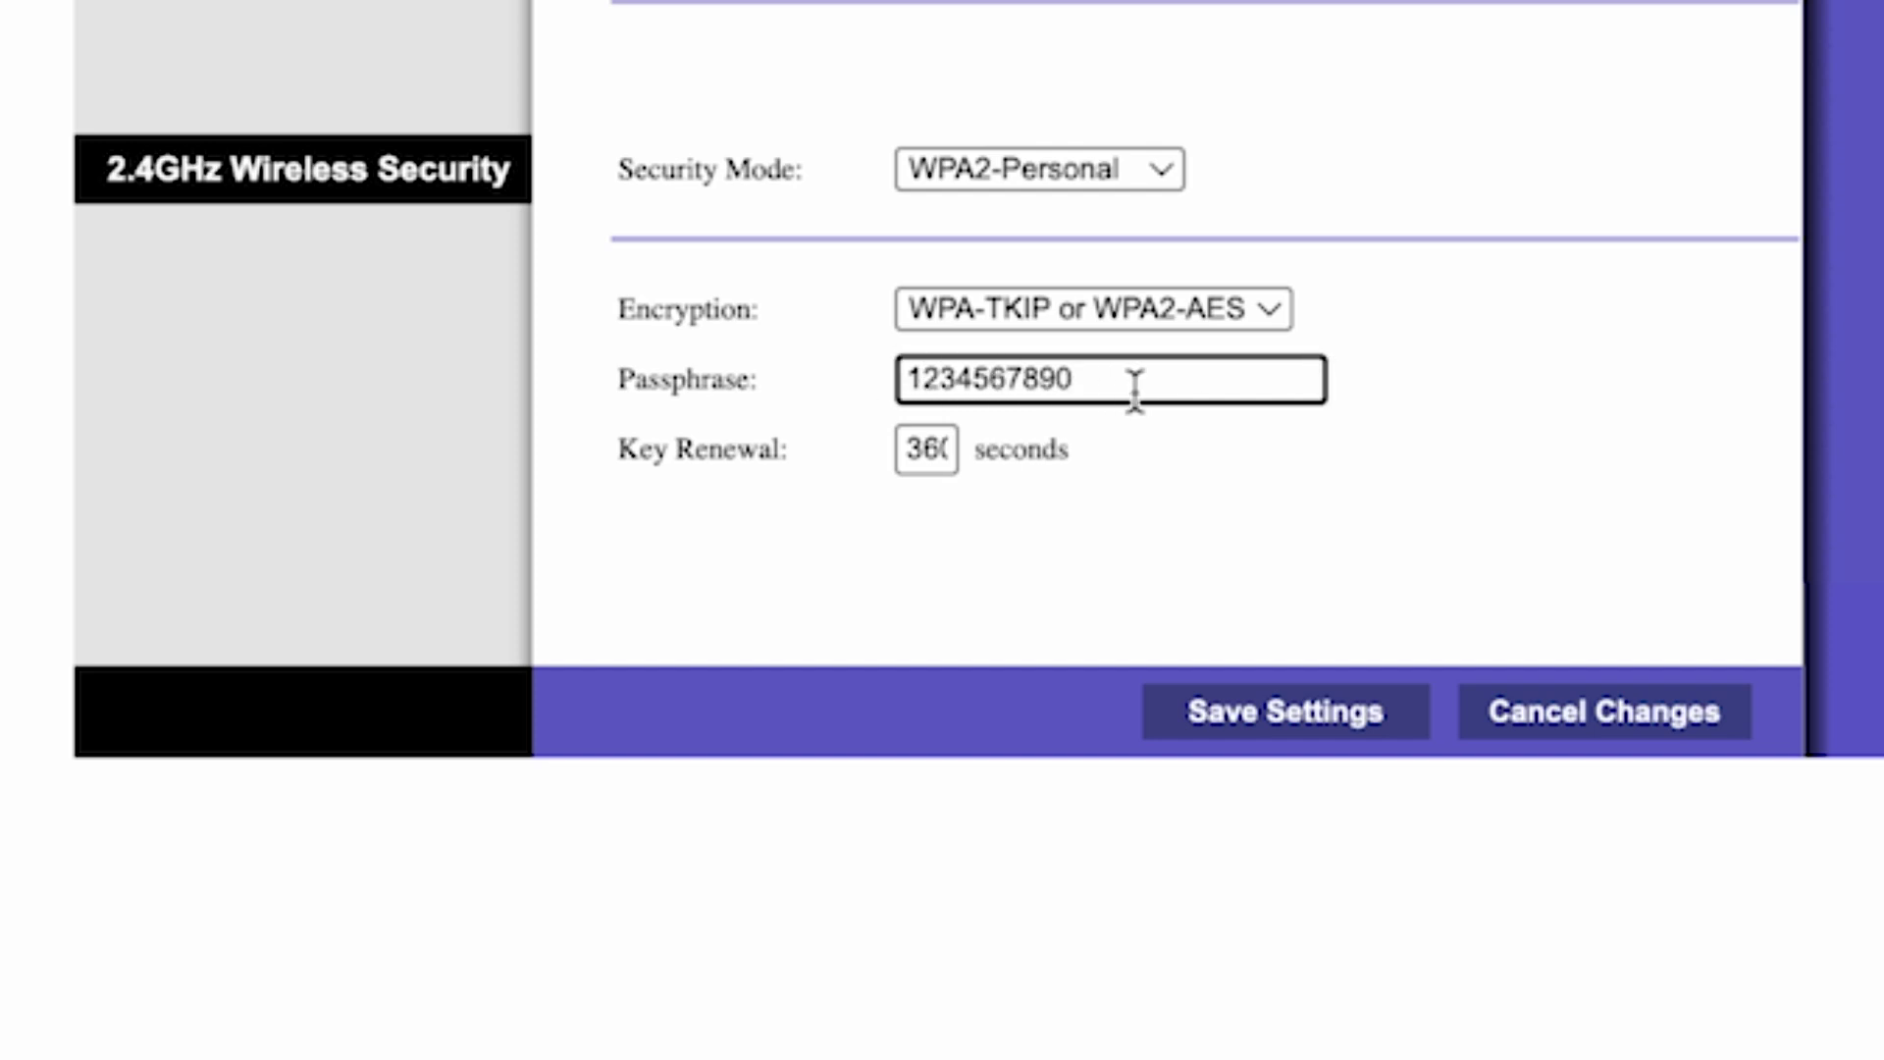
pyautogui.click(1295, 714)
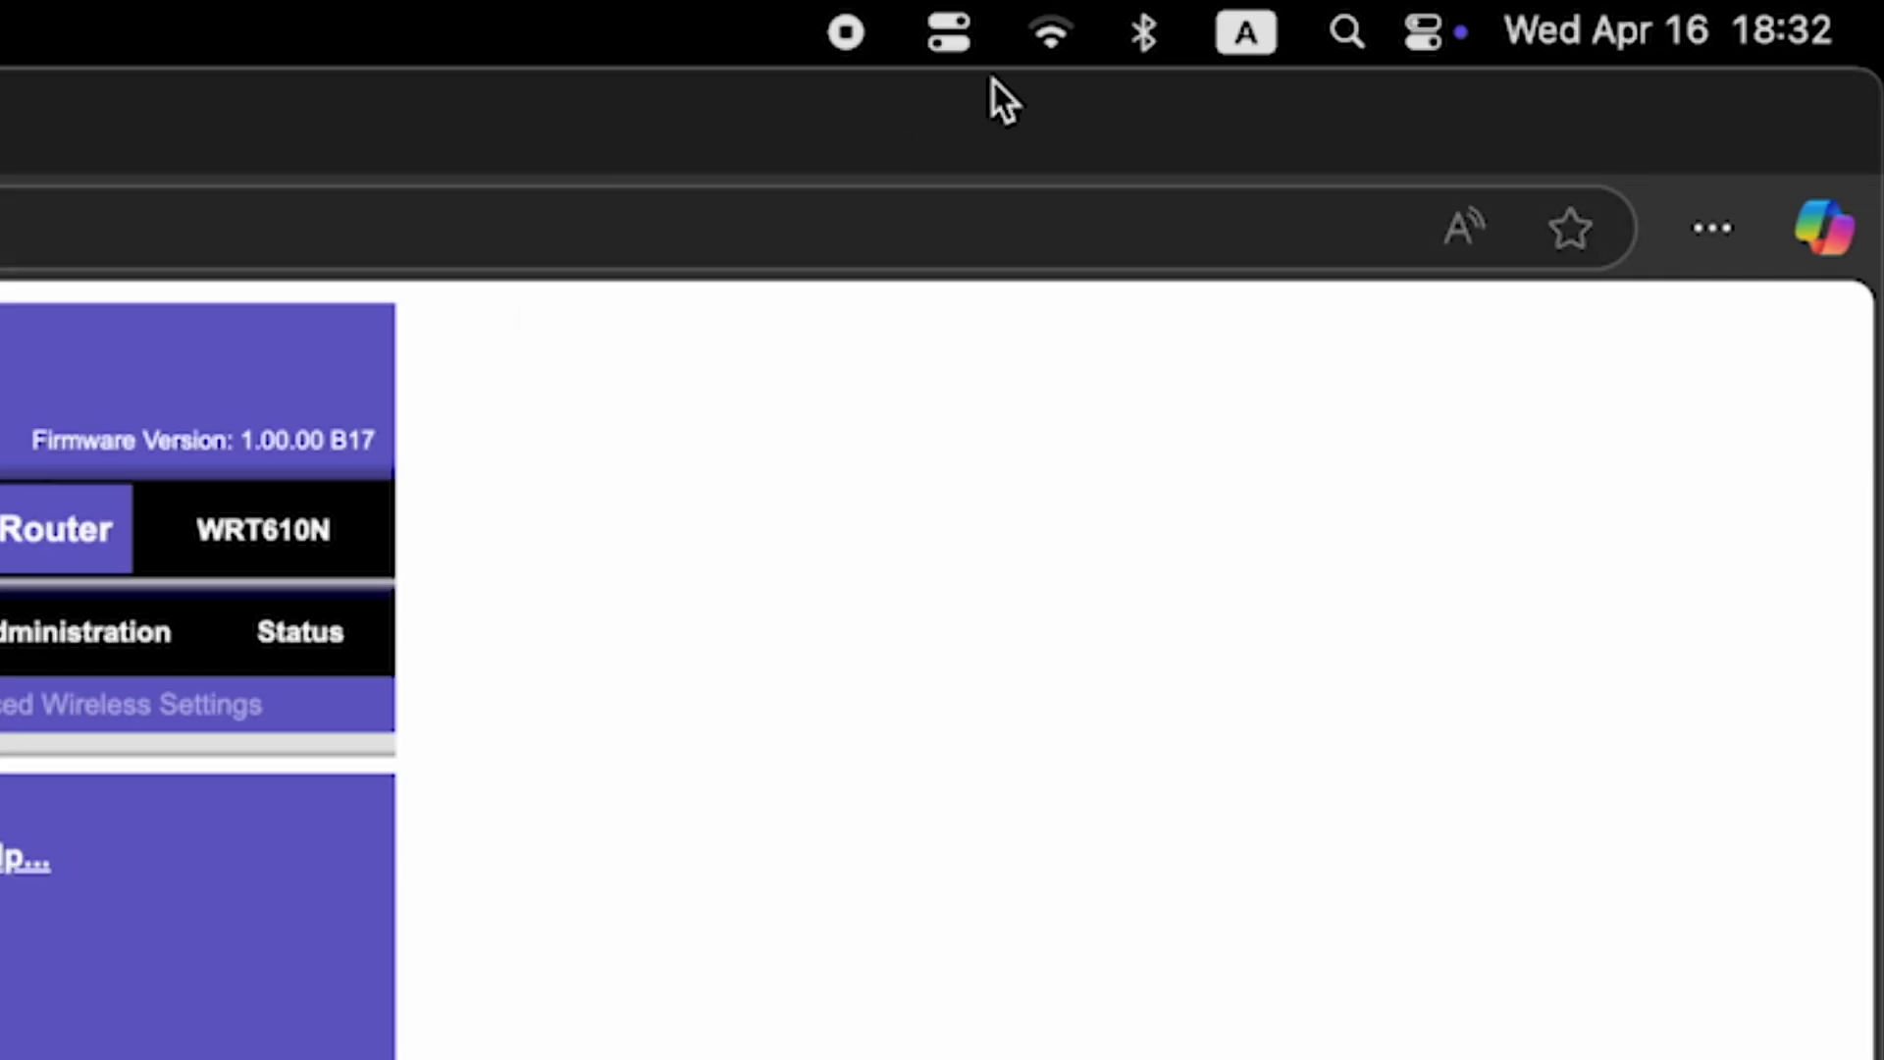
pyautogui.click(1040, 38)
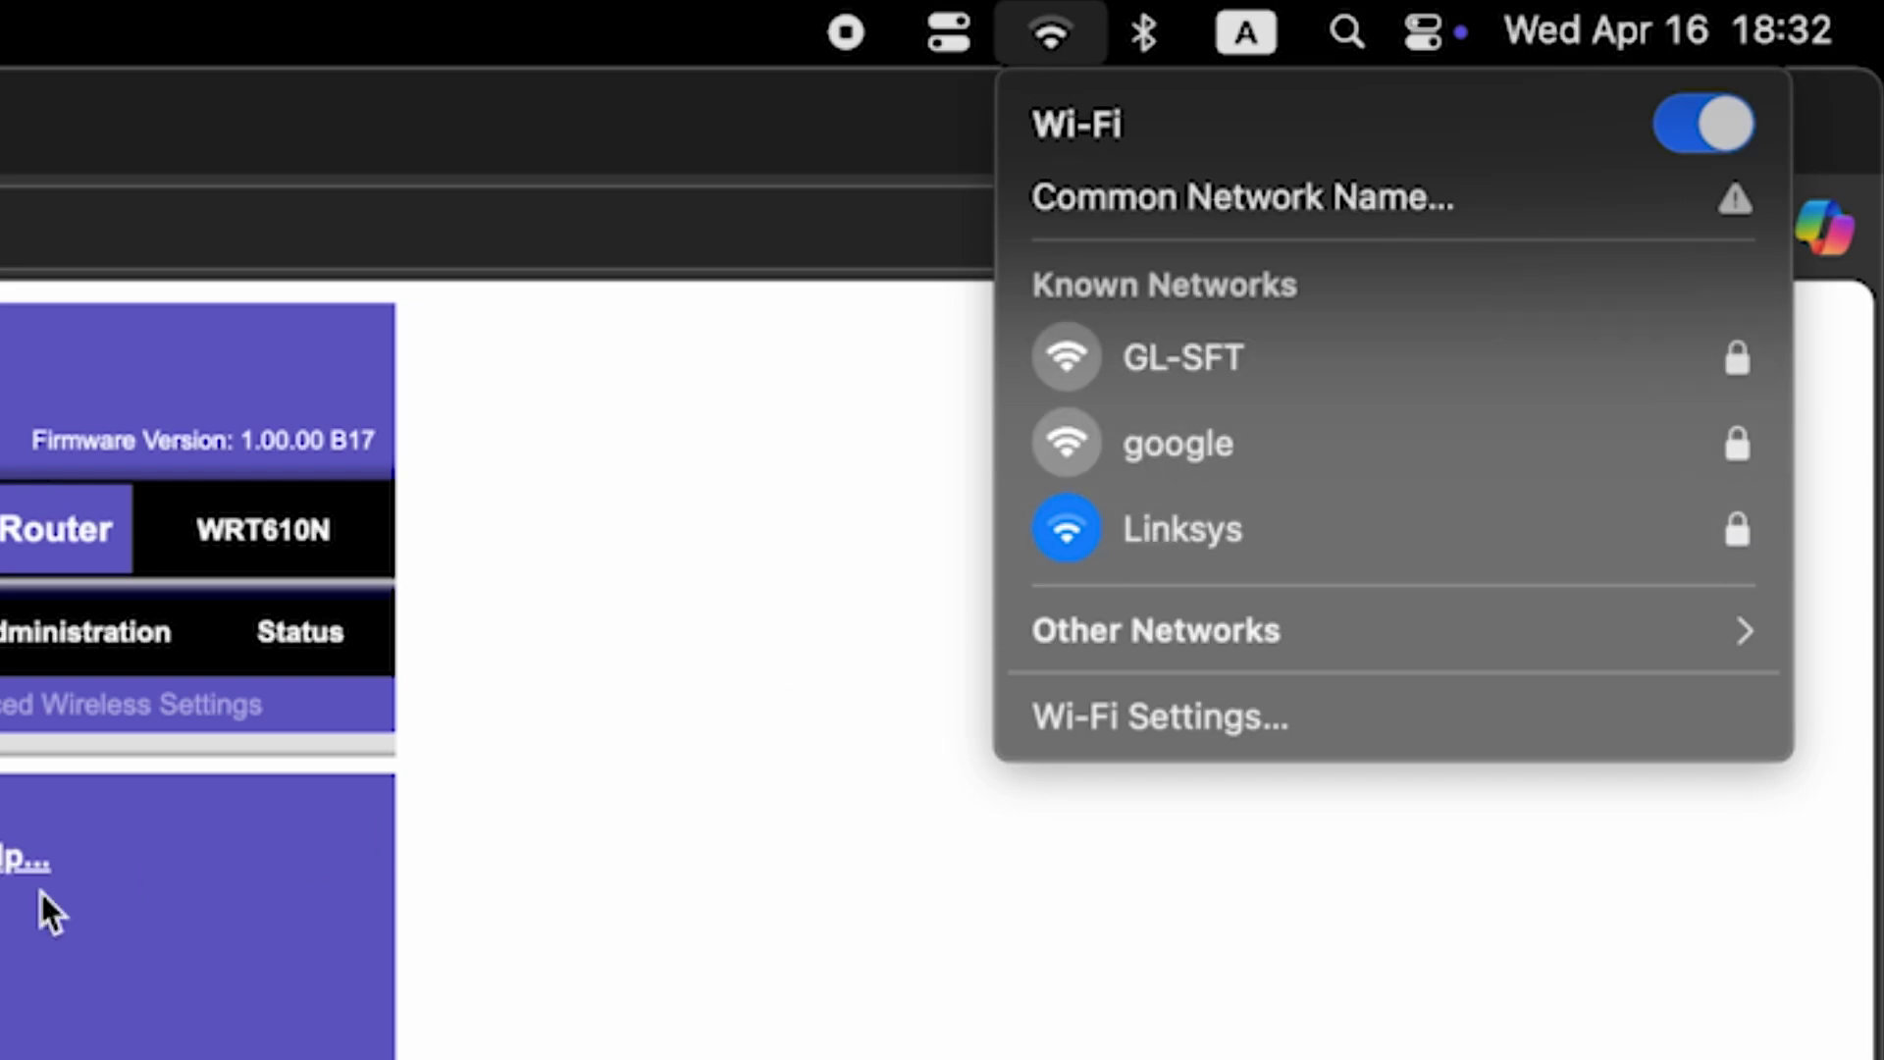
pyautogui.press('Escape')
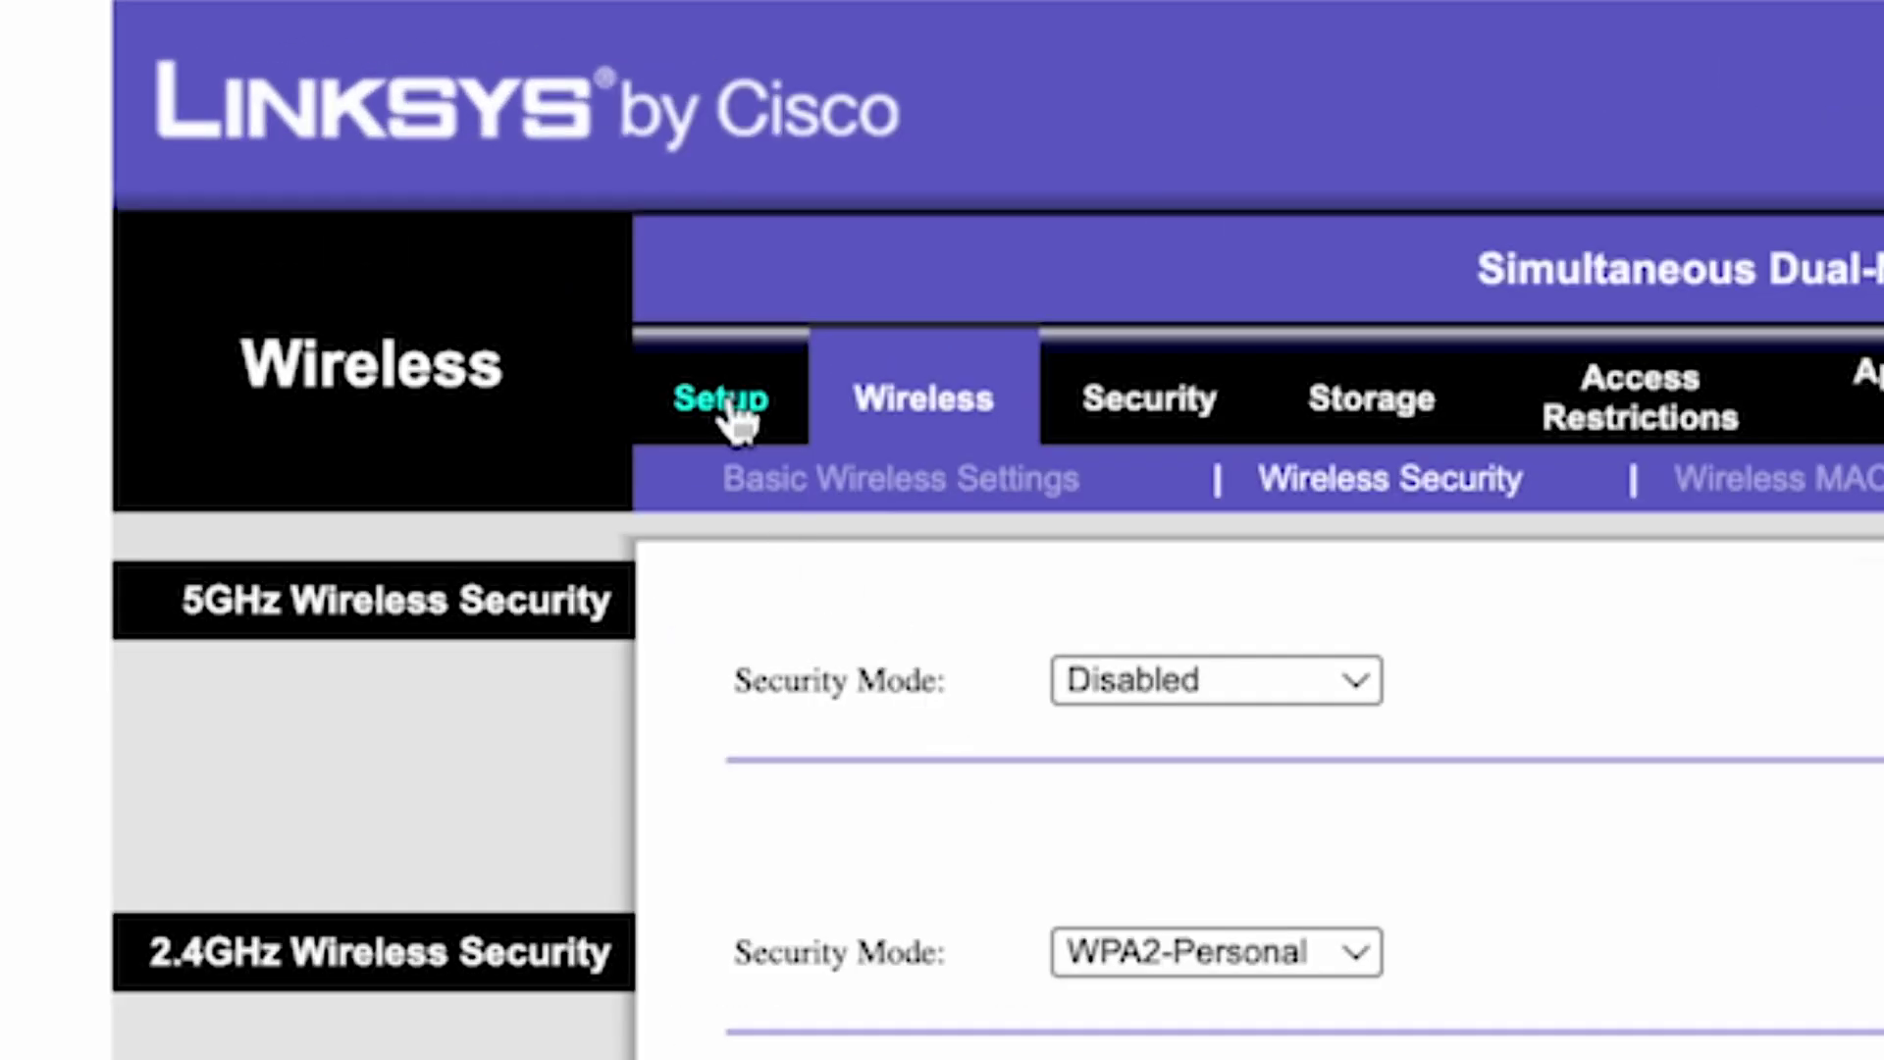
pyautogui.click(732, 412)
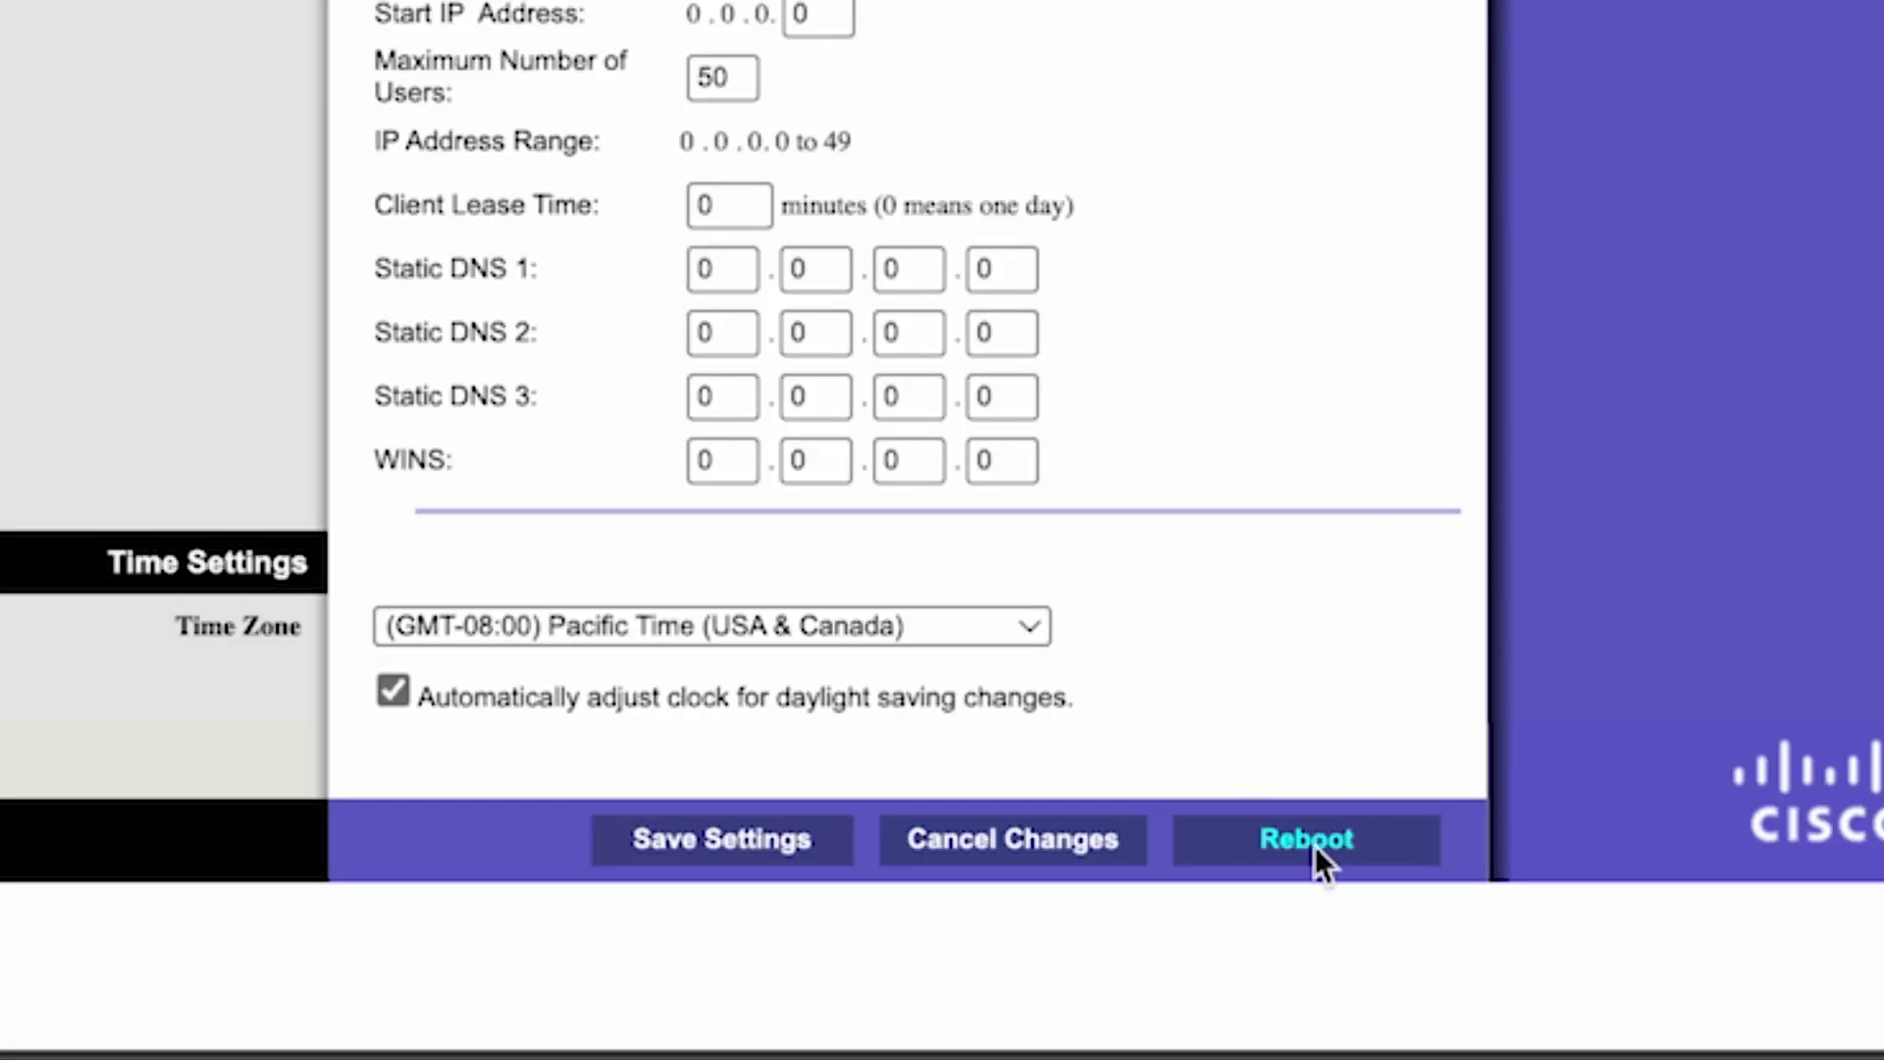
# - Reboot the router from the bottom of the Basic Setup page
pyautogui.click(1315, 846)
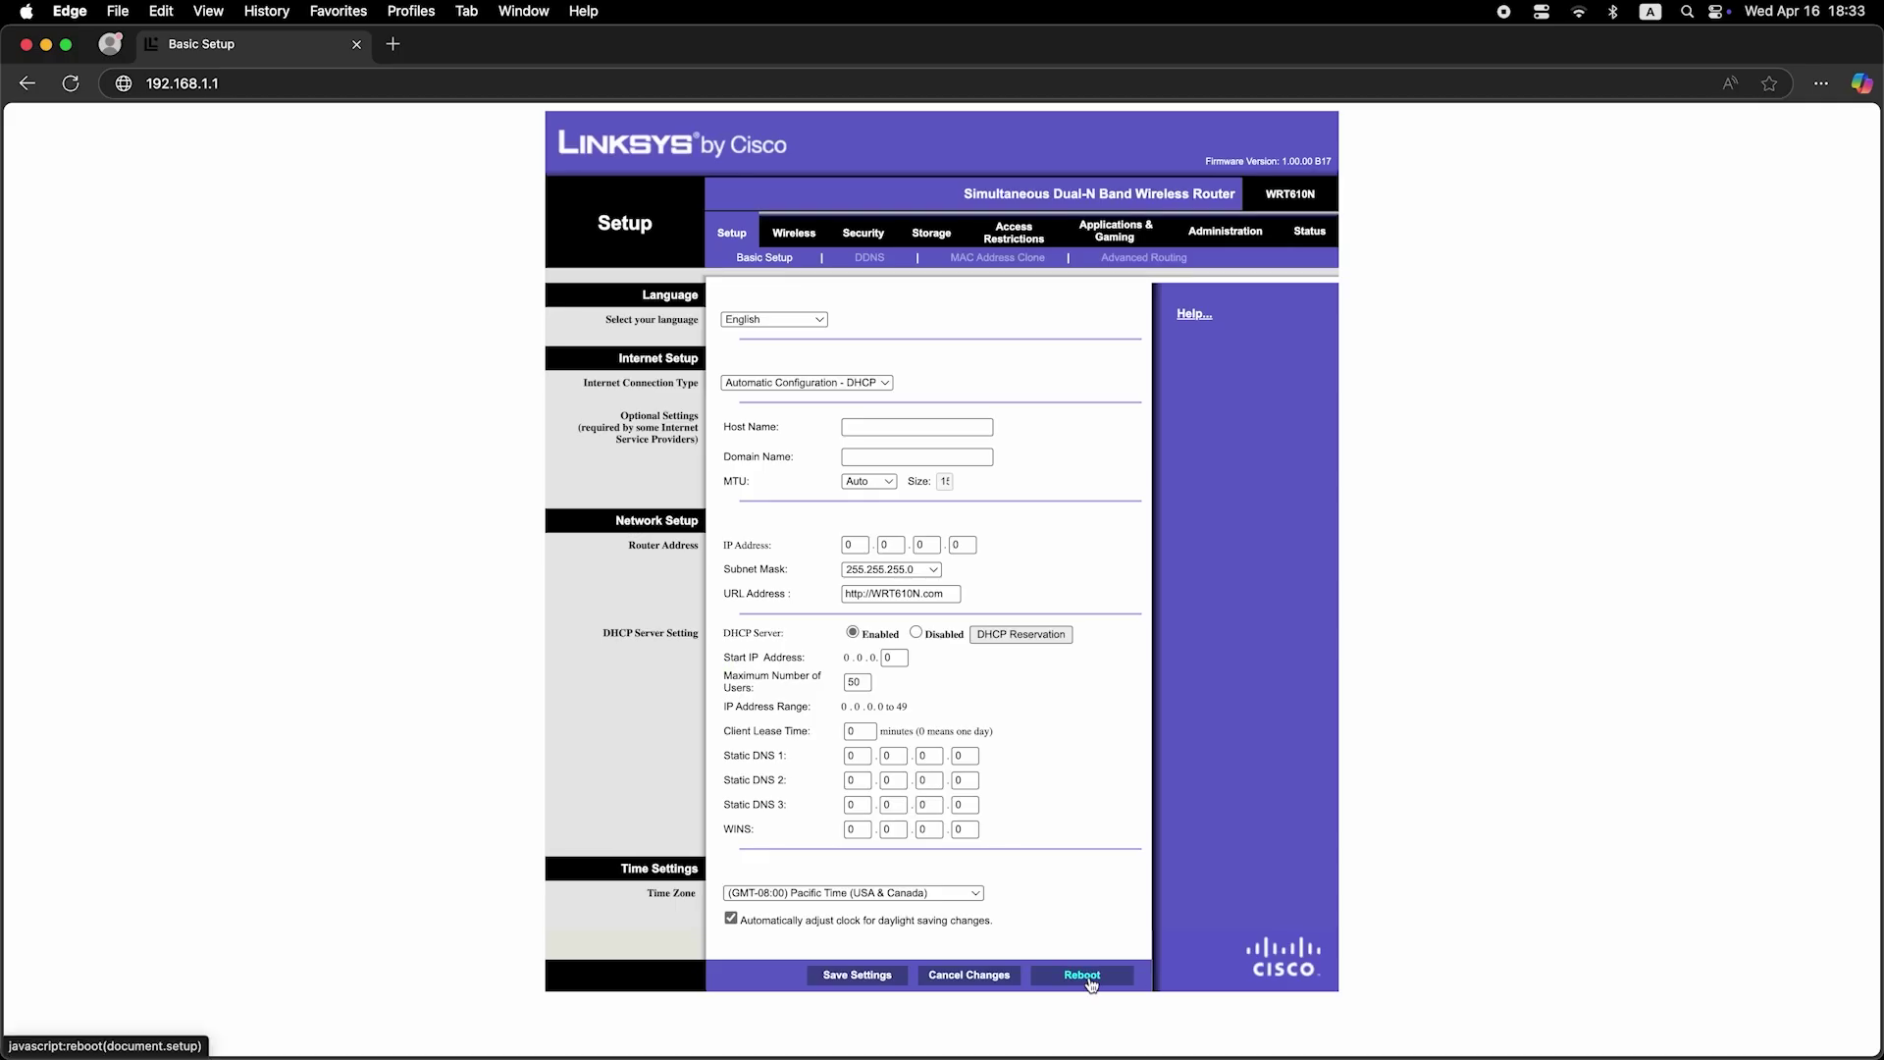
pyautogui.click(396, 46)
# - Run a Bing test search for 'dfdfd' and close the results tab
pyautogui.write('dfdfd')
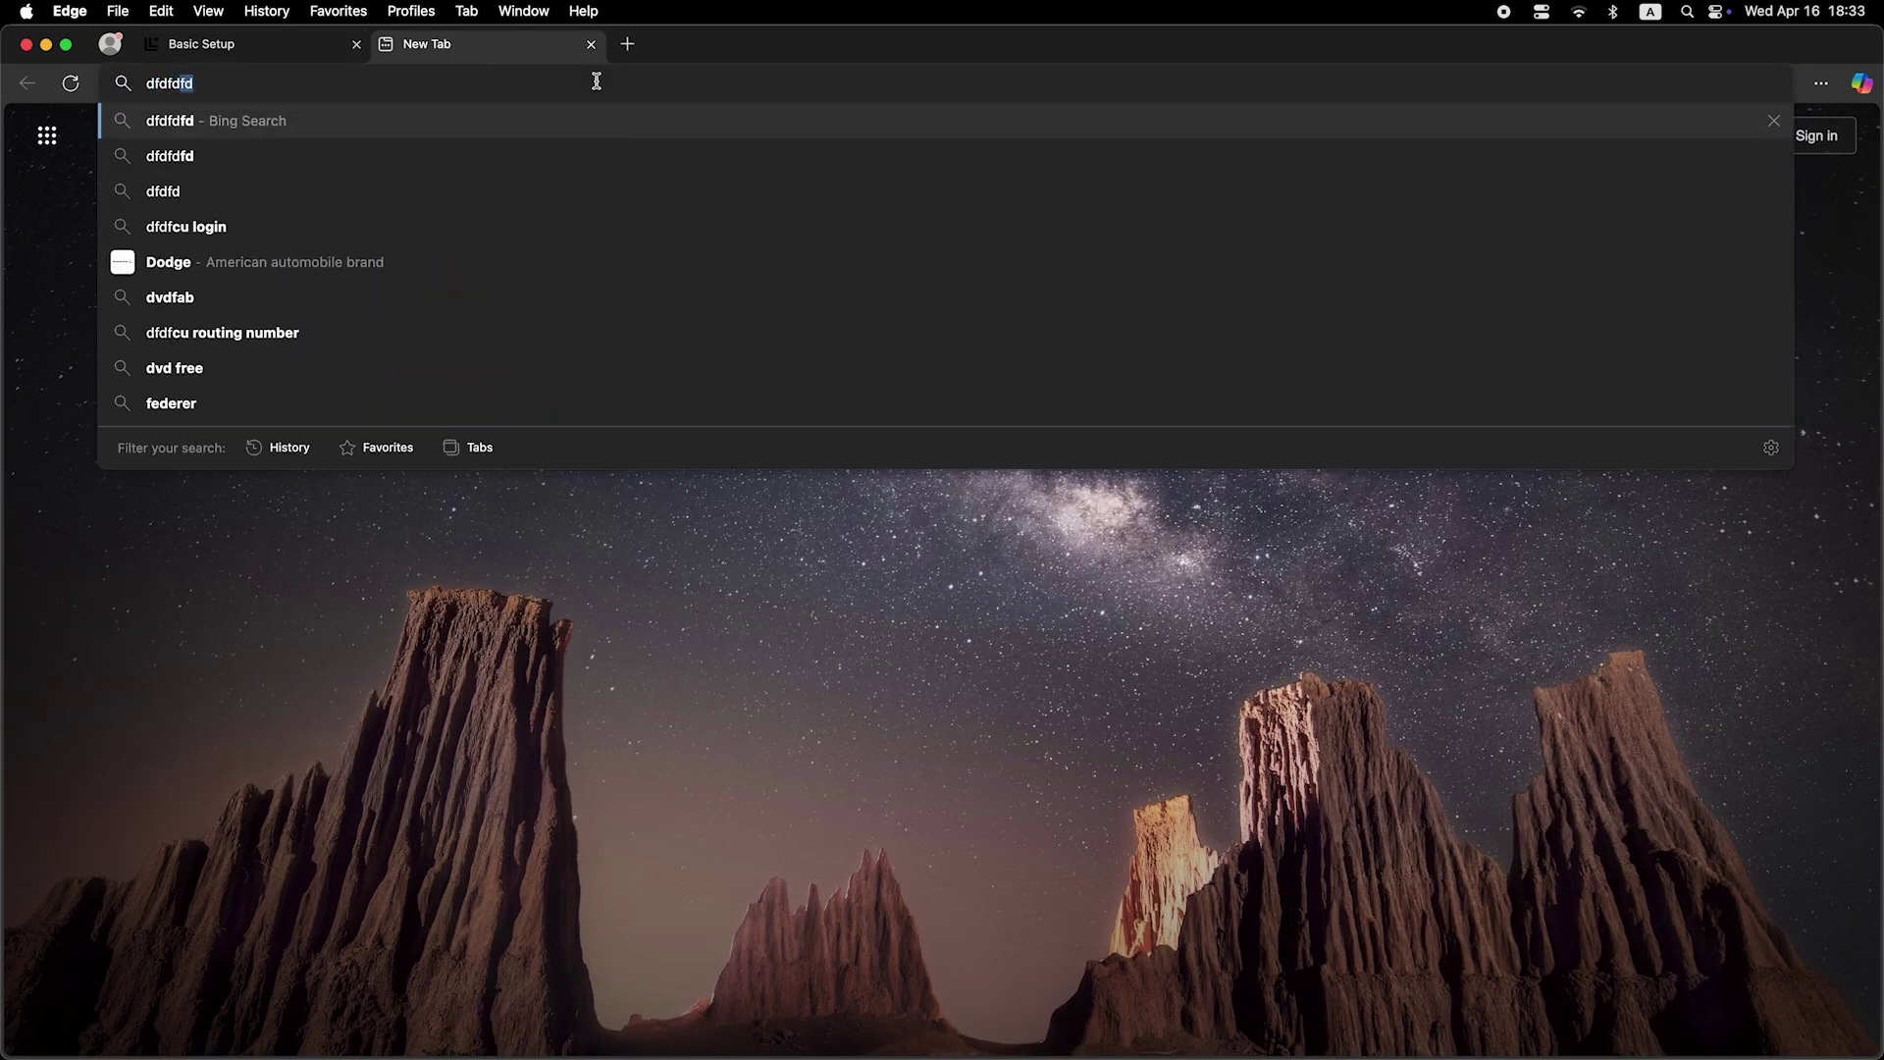
pyautogui.press('Return')
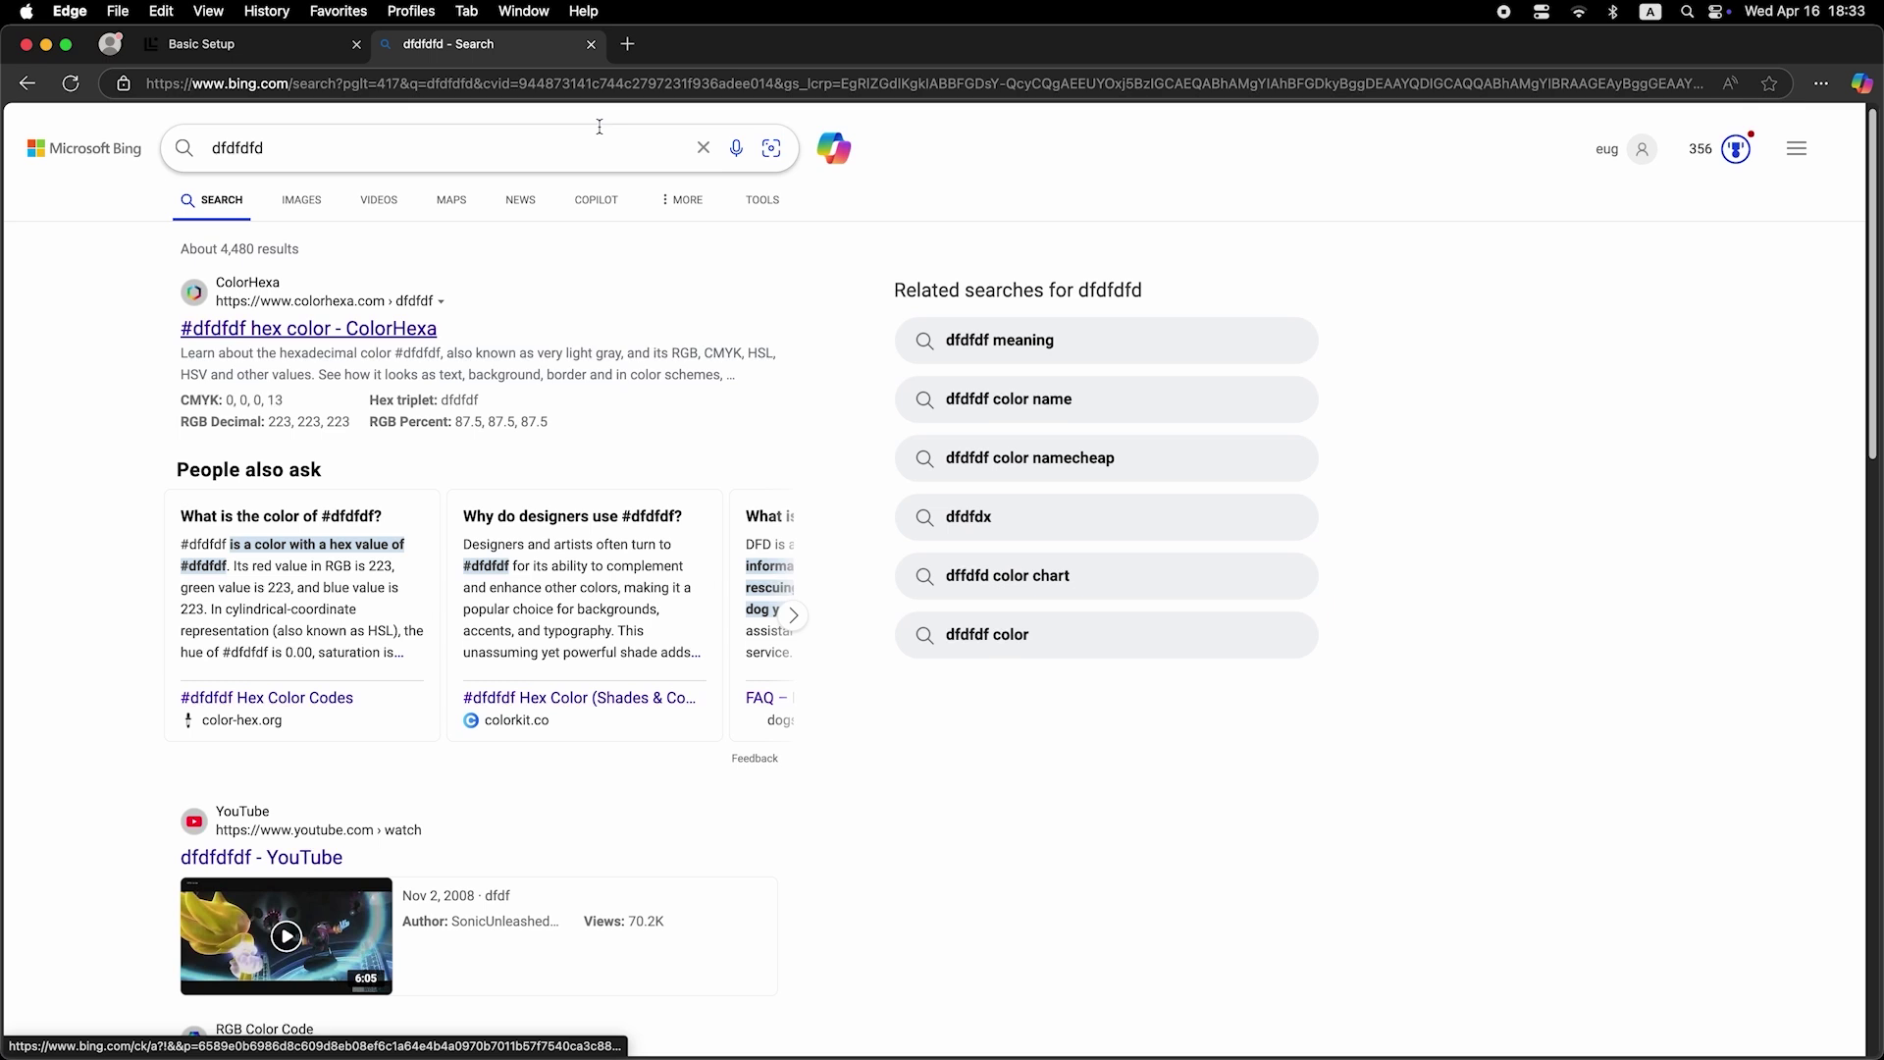
pyautogui.click(591, 44)
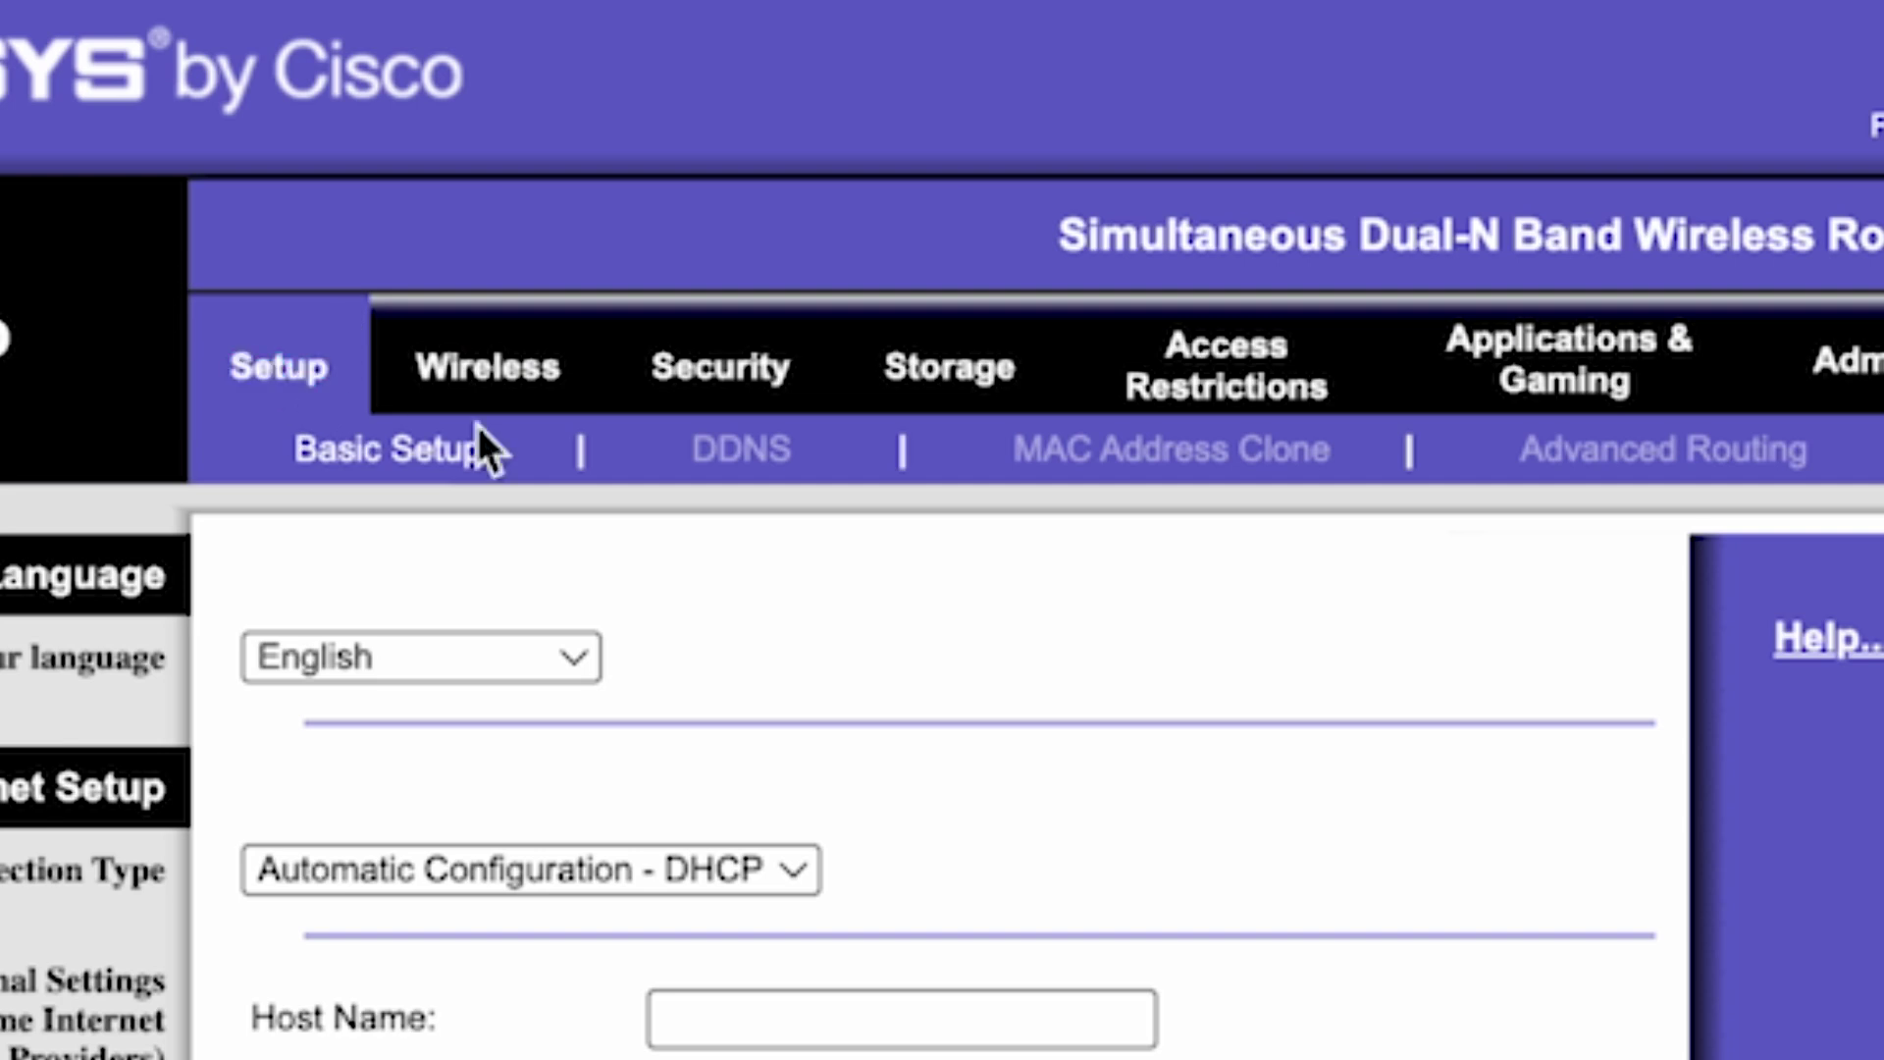
# - Enable MAC Address Clone and fill in this PC's MAC address
pyautogui.click(1207, 456)
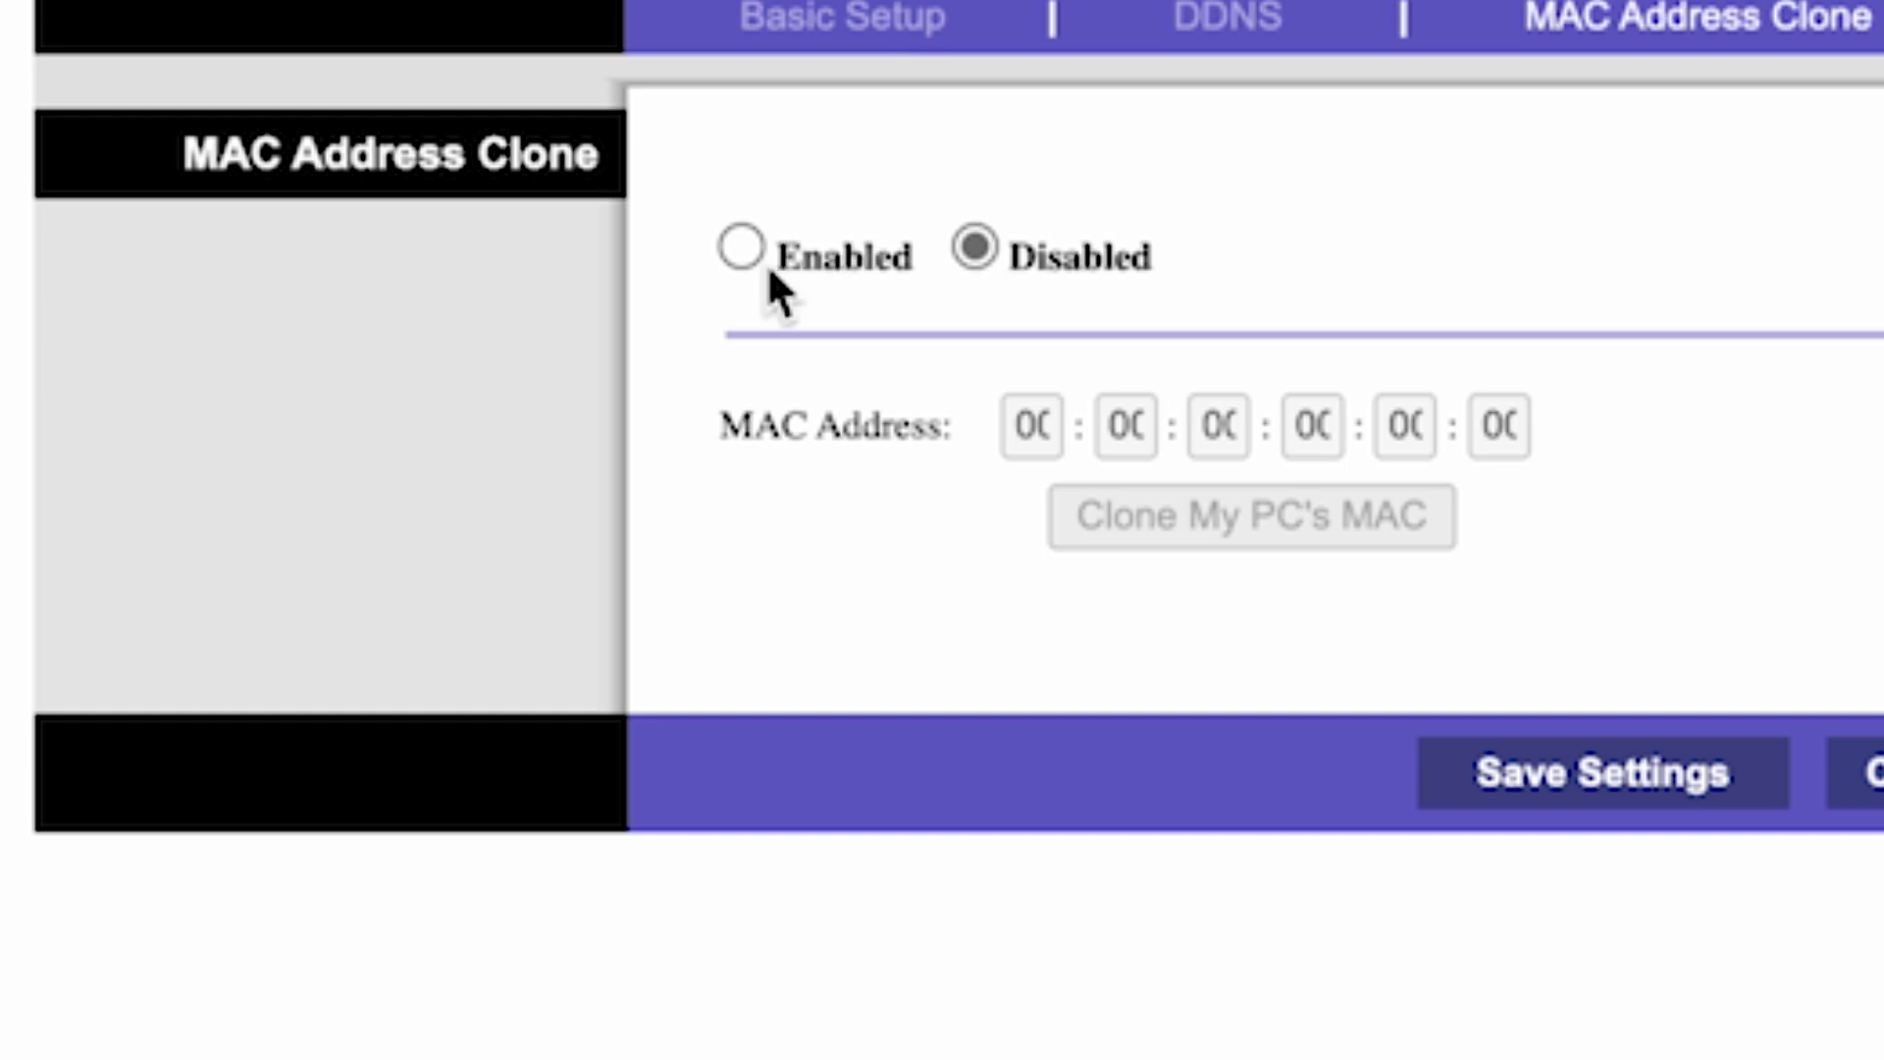
pyautogui.click(741, 247)
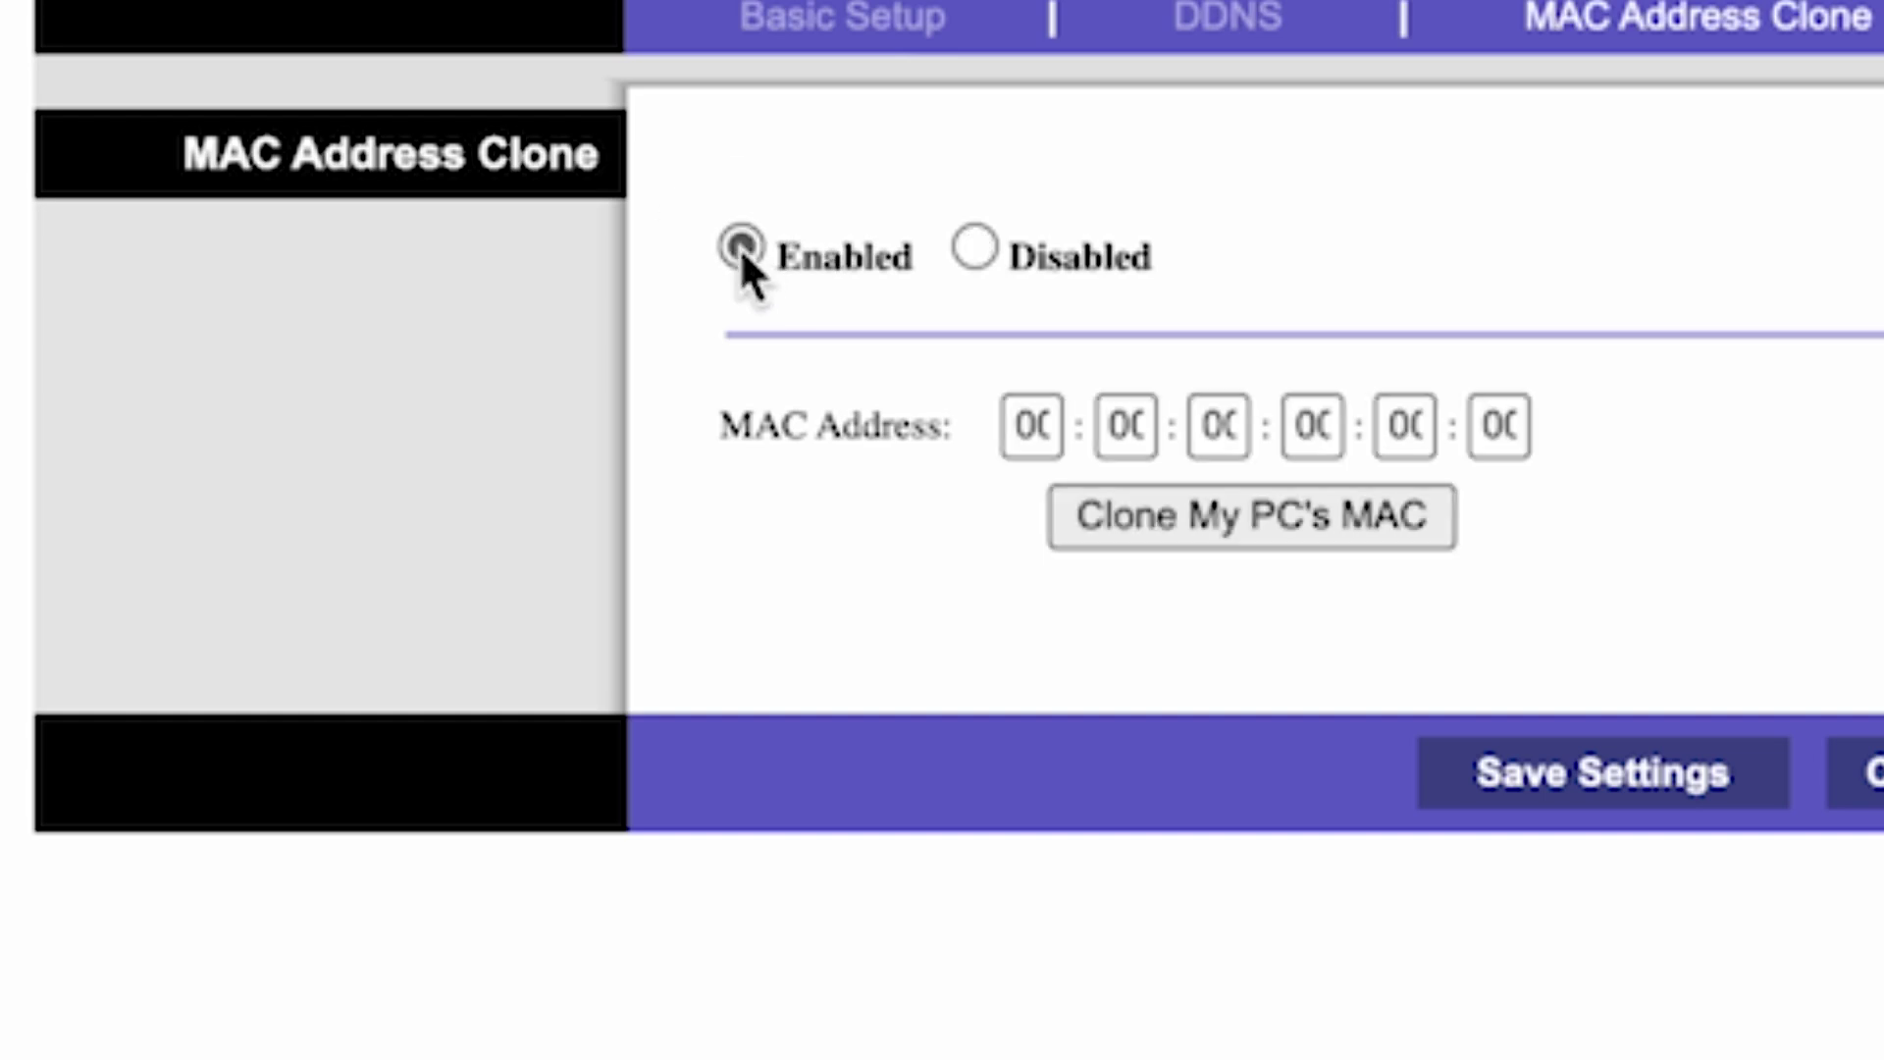
pyautogui.click(1274, 531)
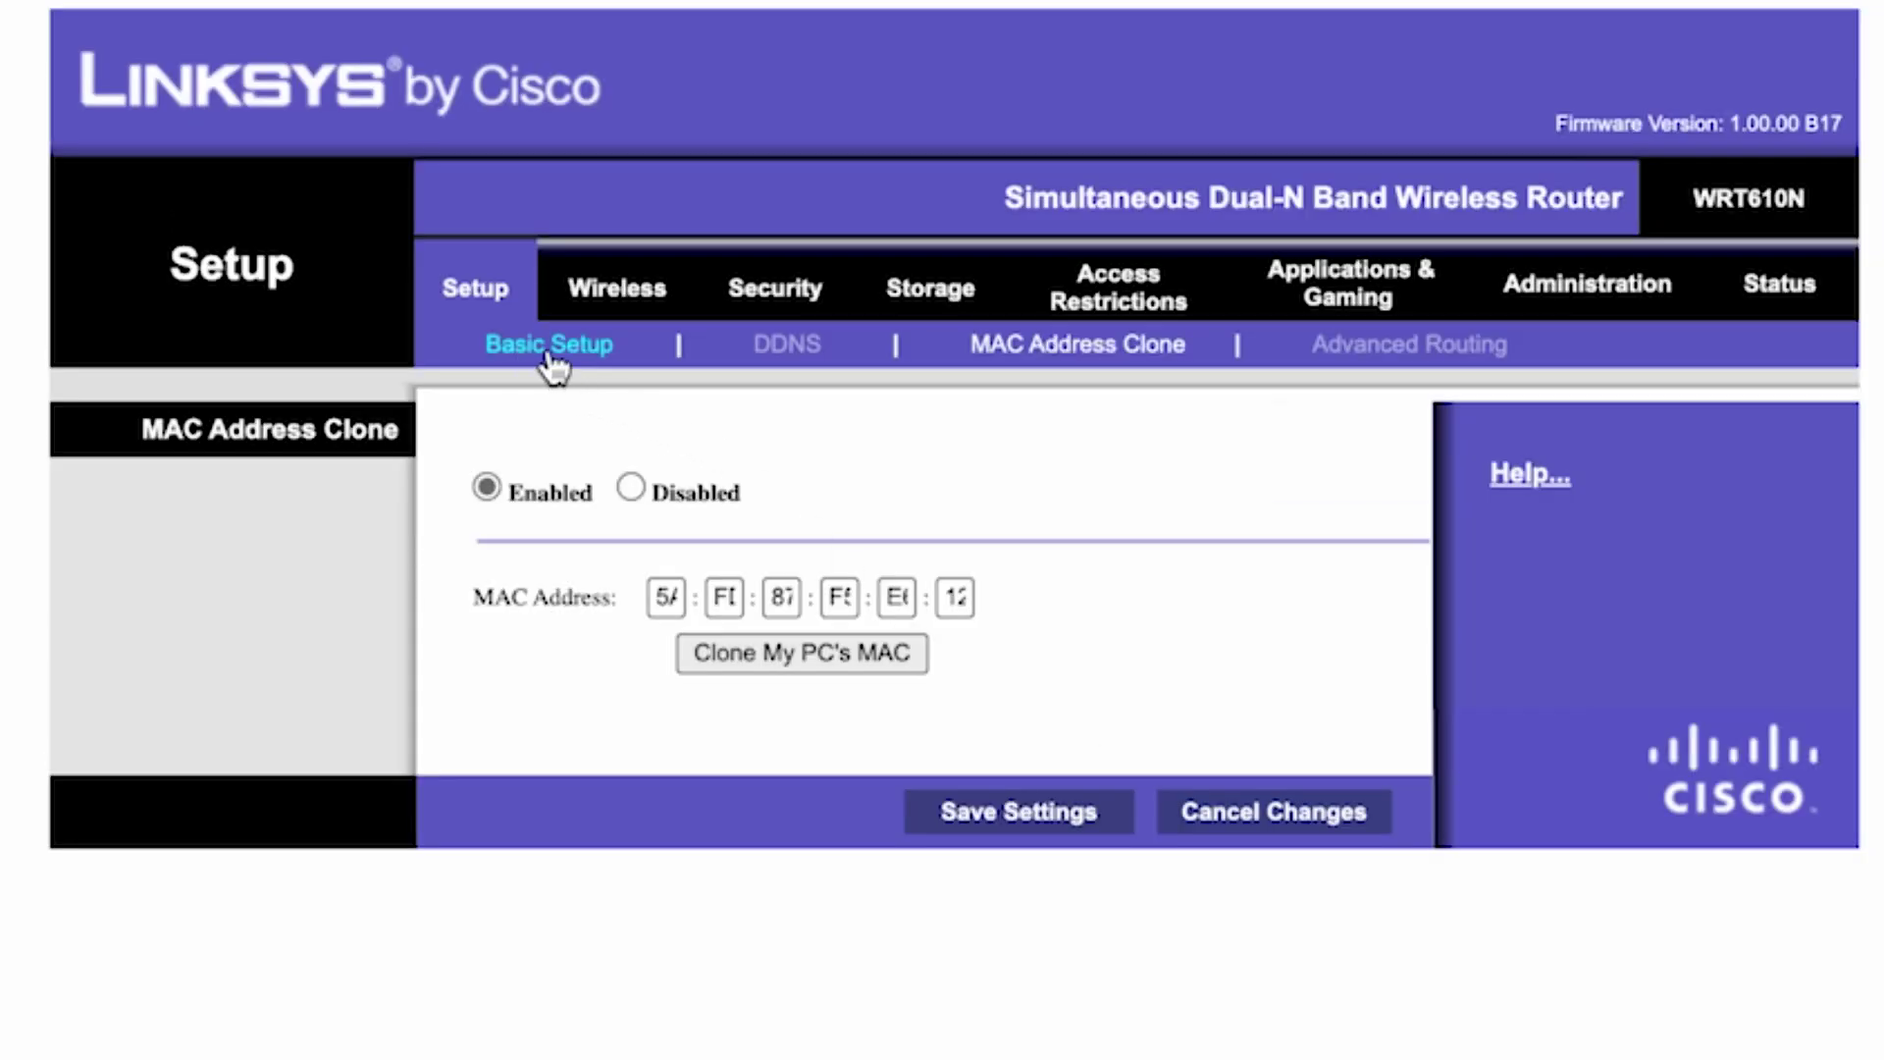
# - Go back to the router's Basic Setup page, then open a new Edge tab ready for a web search
pyautogui.click(583, 346)
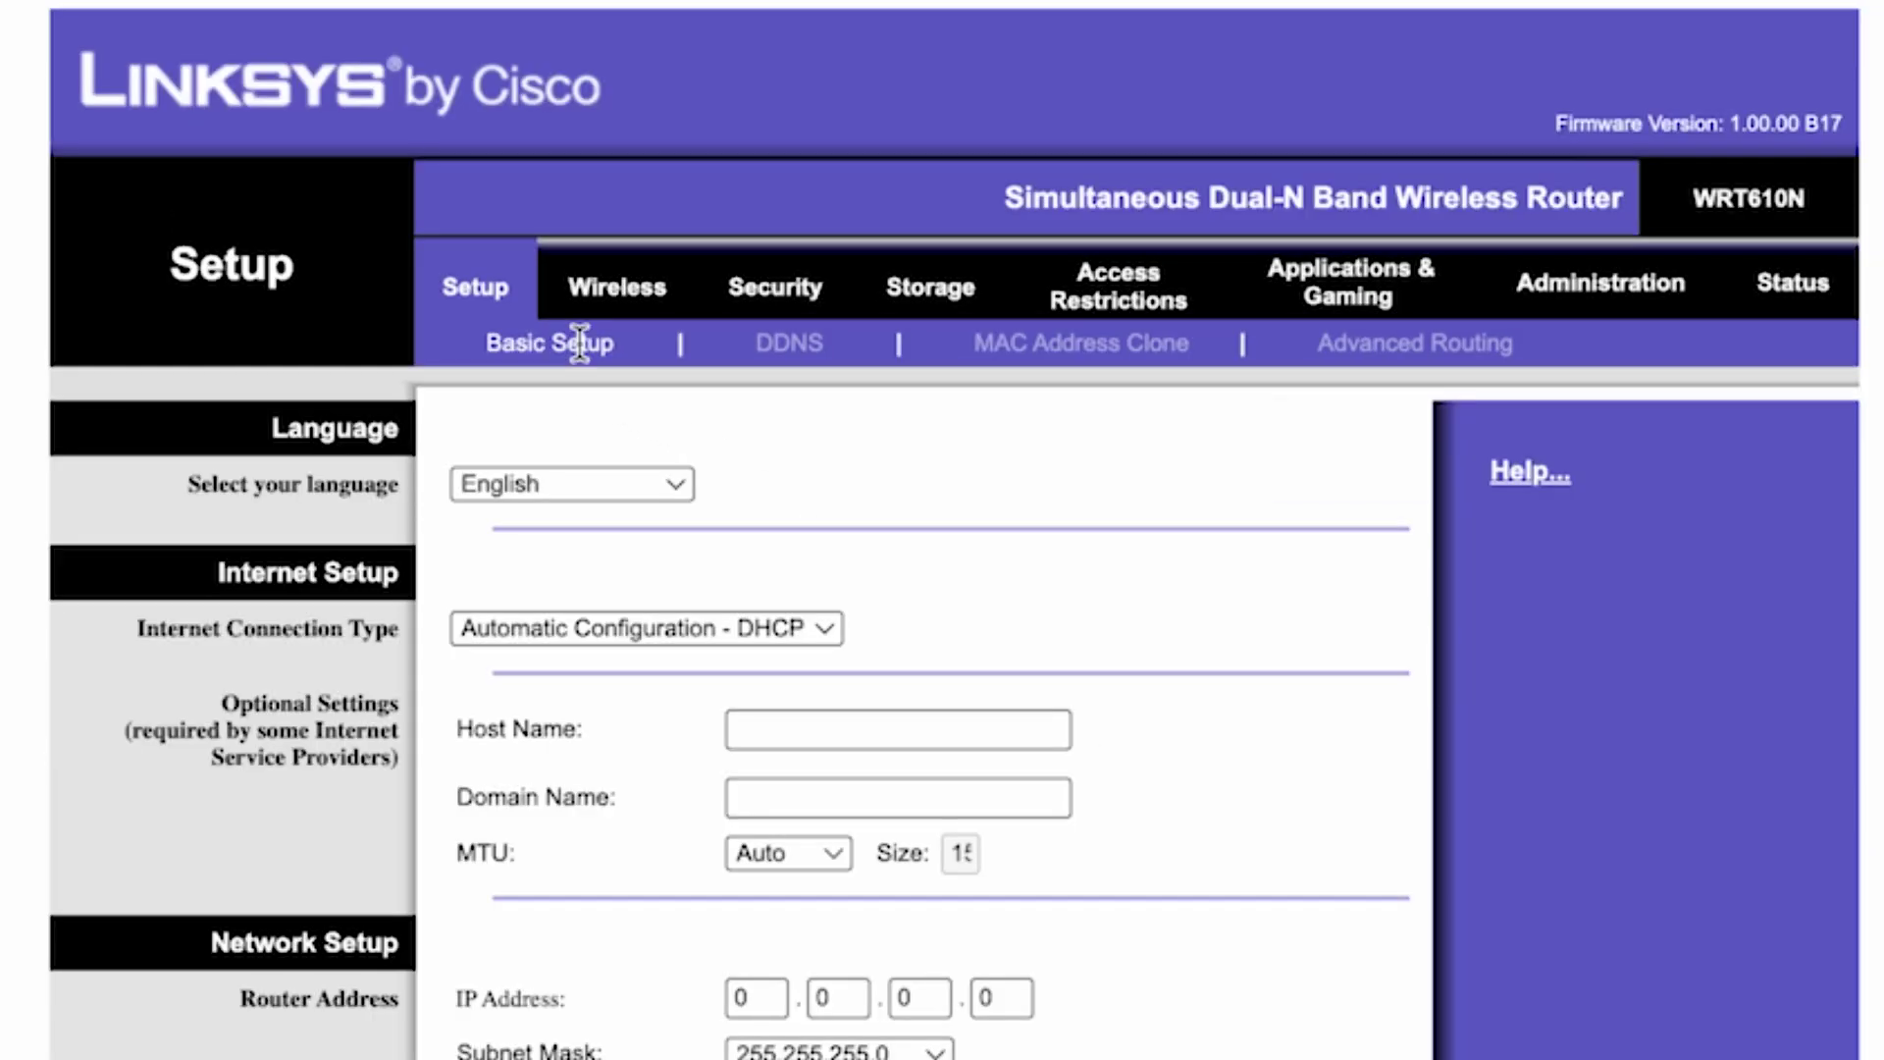
pyautogui.scroll(-10, 1156, 235)
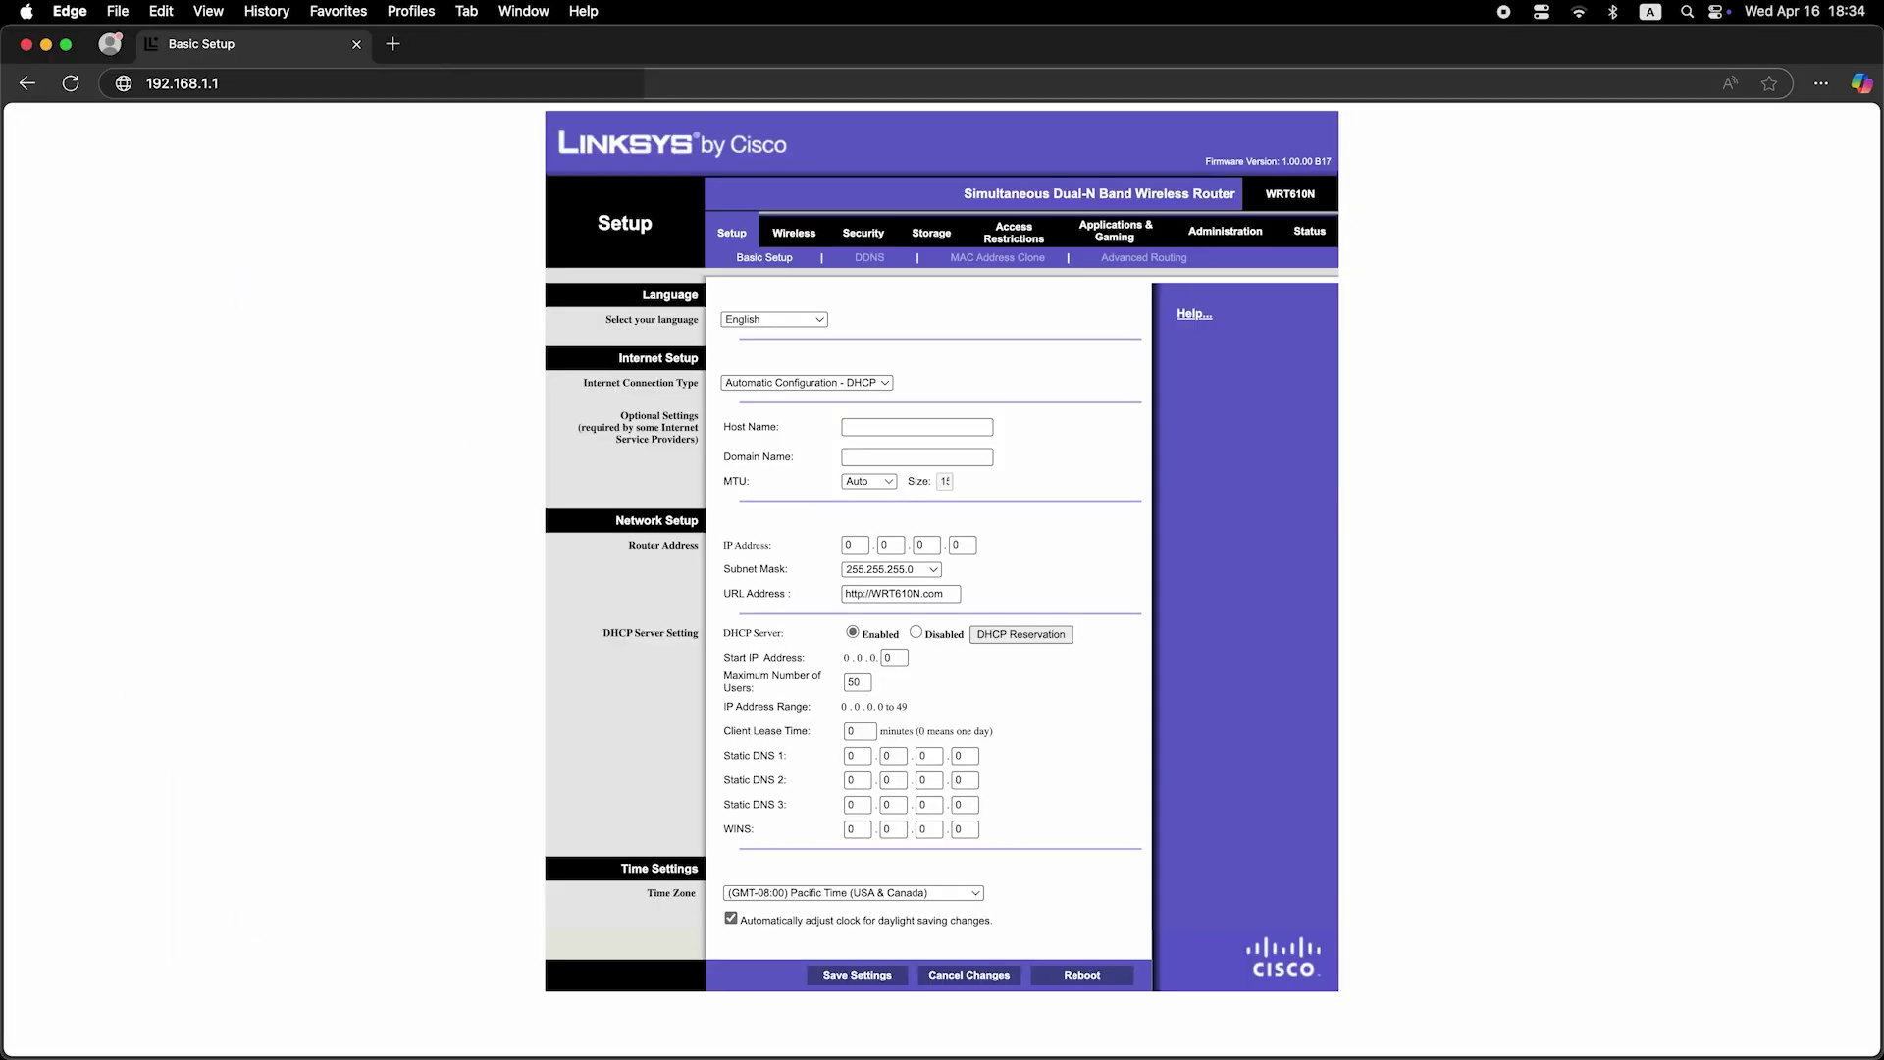
pyautogui.click(392, 43)
pyautogui.click(430, 87)
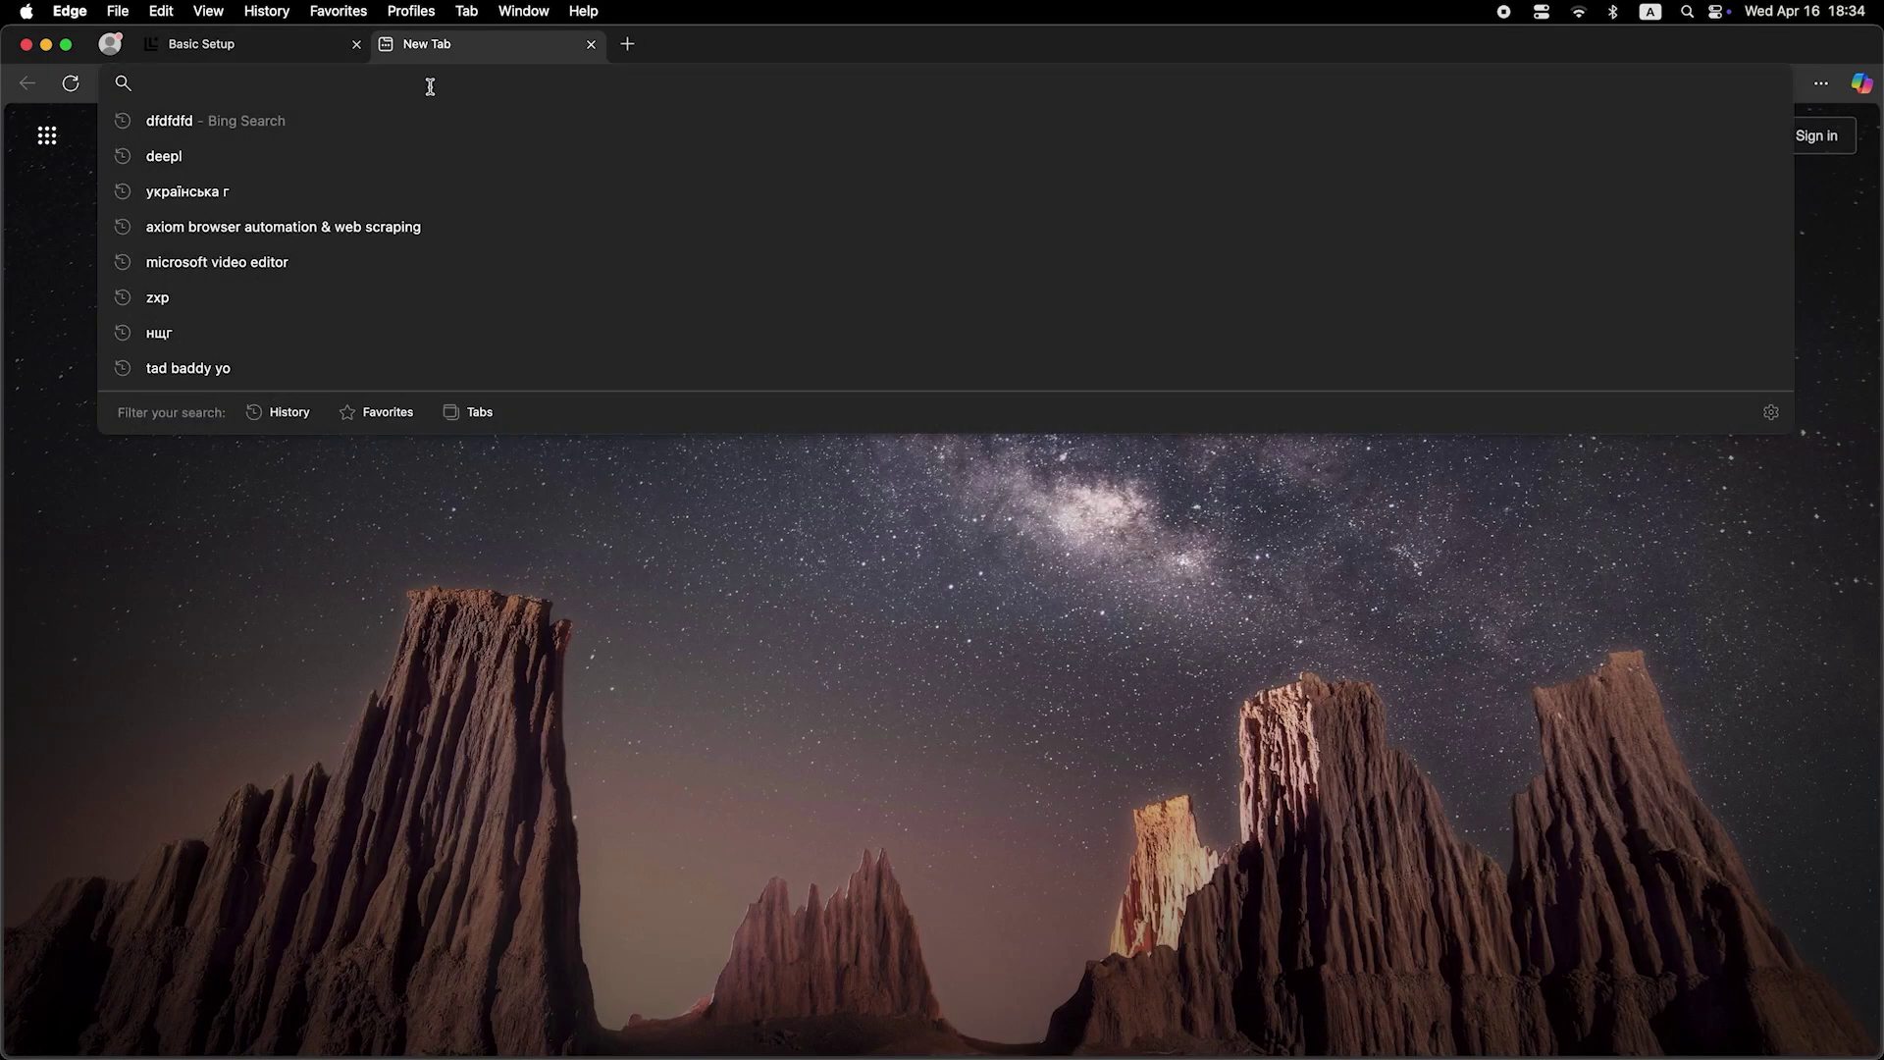
# - Search Bing for 'dfdfdfdf' and confirm results load through the router
pyautogui.write('dfdfdfdf')
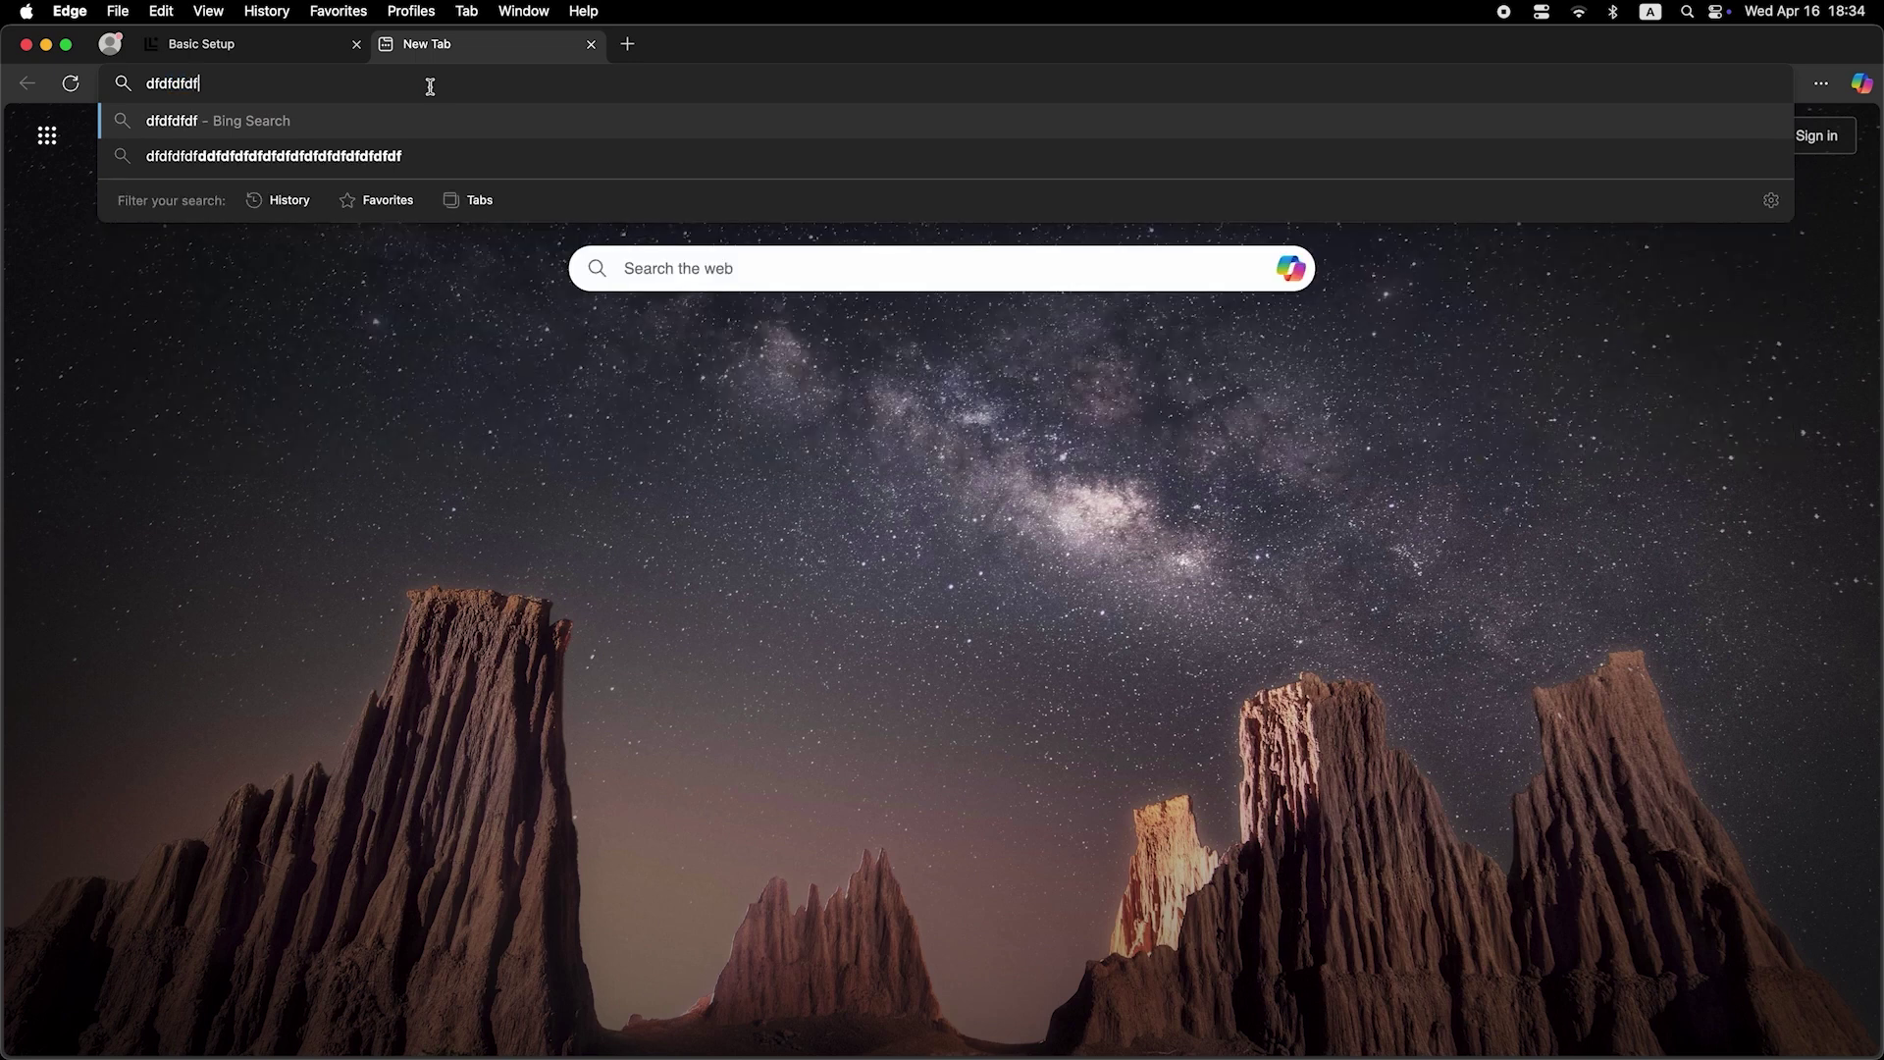
pyautogui.press('Return')
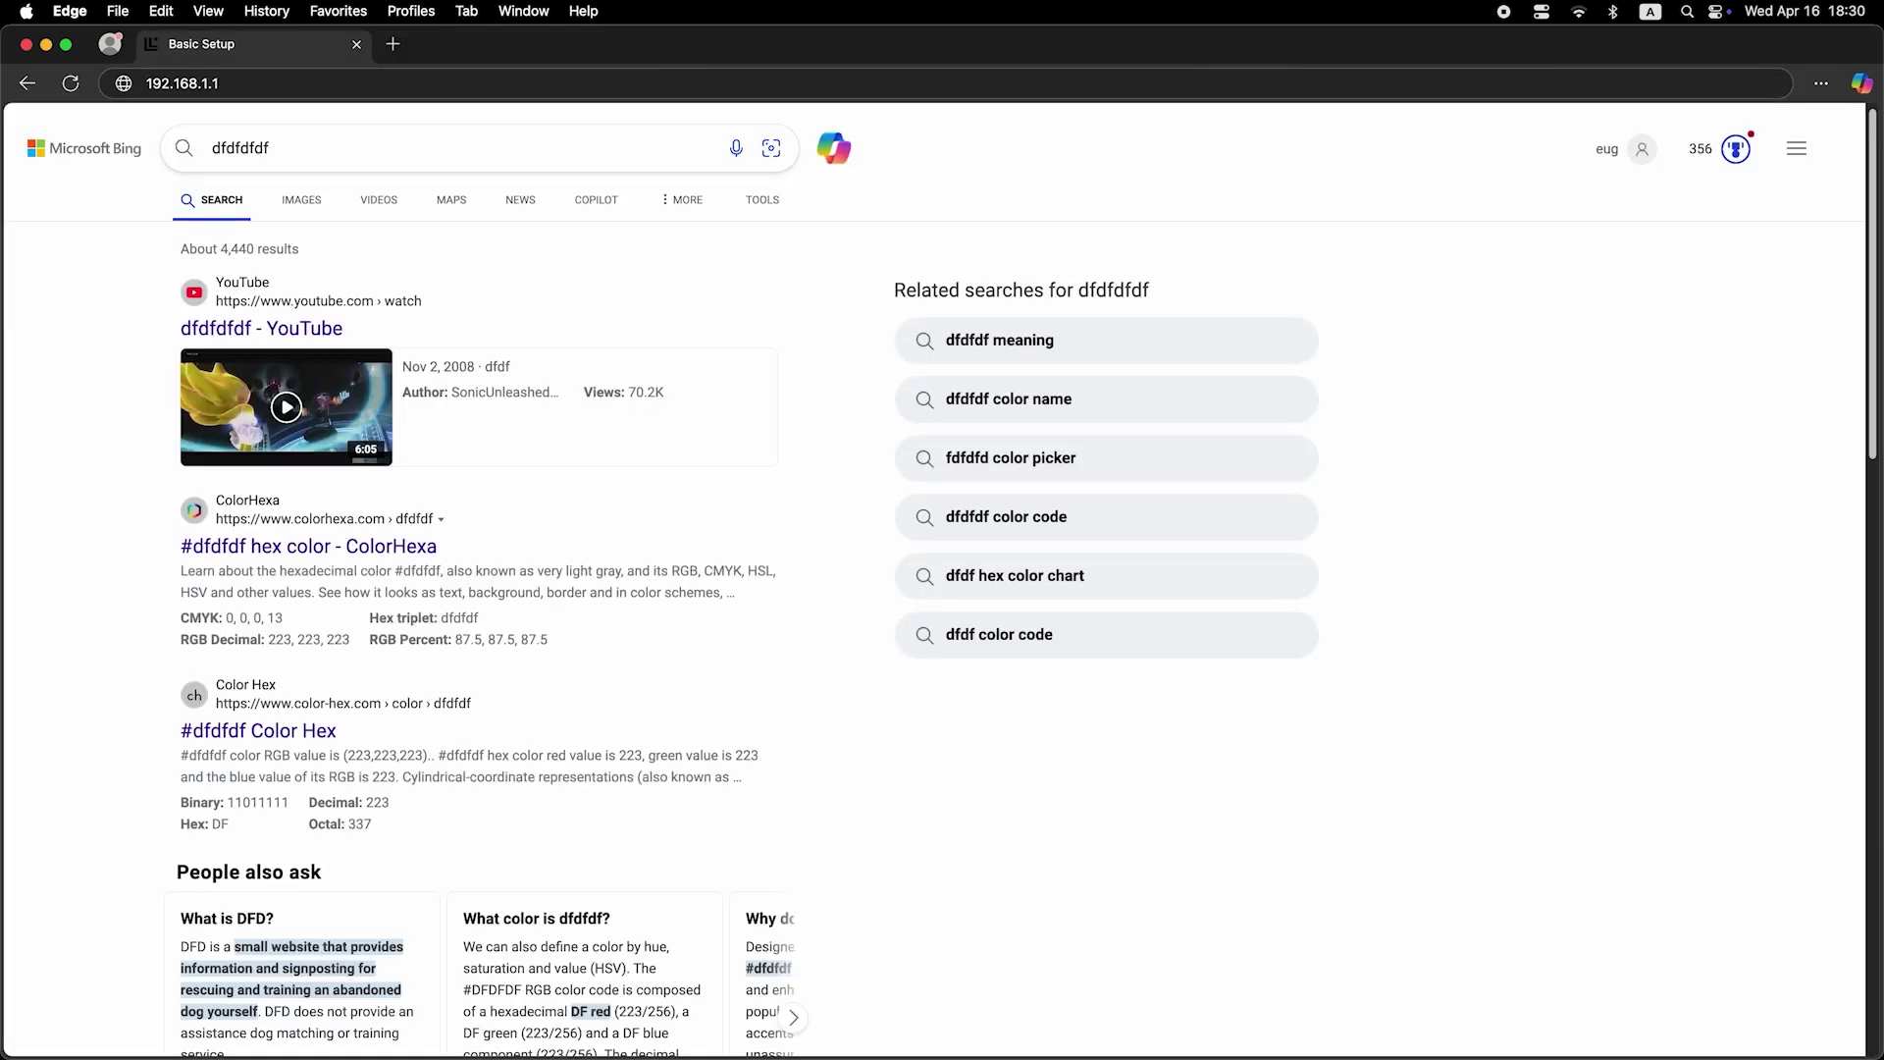